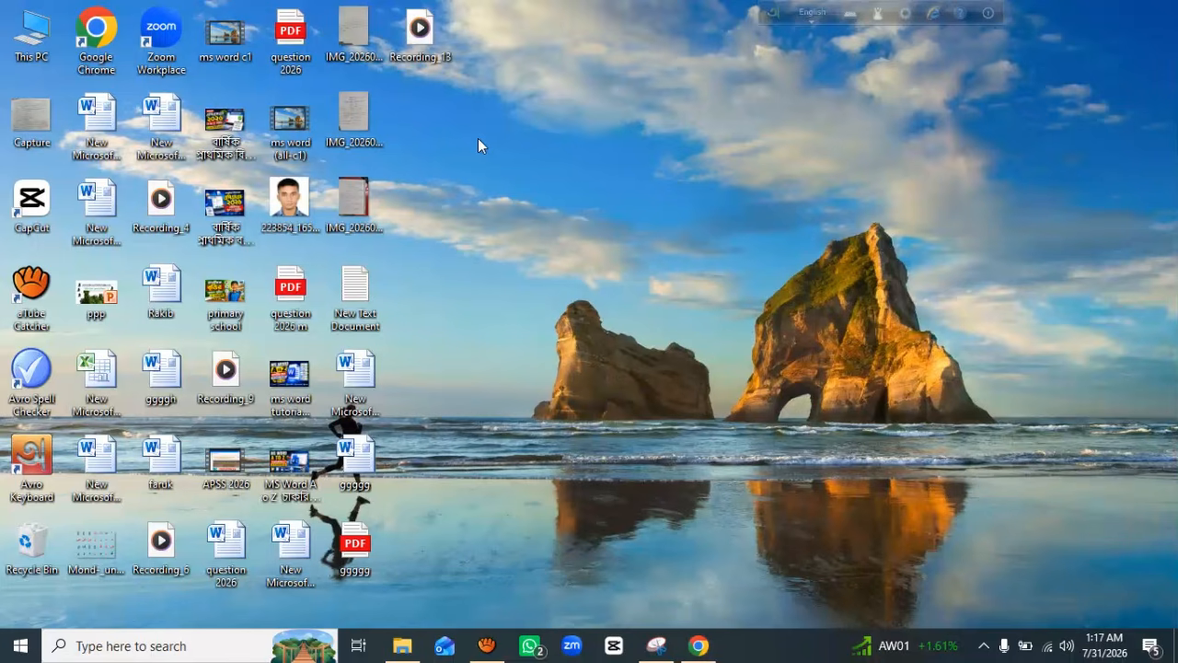
View the picture "ChatGPT Image Jul 31, 2026, 12_17_54 AM" from the Downloads folder and close the folder window.
right_click(477, 138)
click(537, 187)
double_click(28, 41)
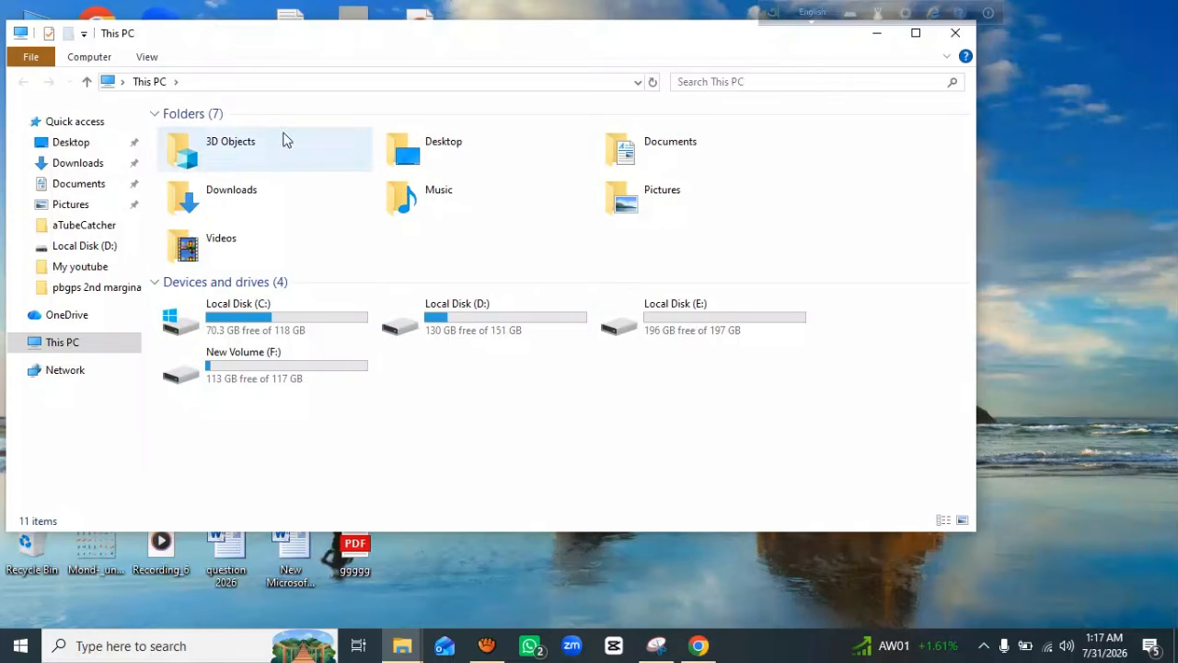
double_click(252, 195)
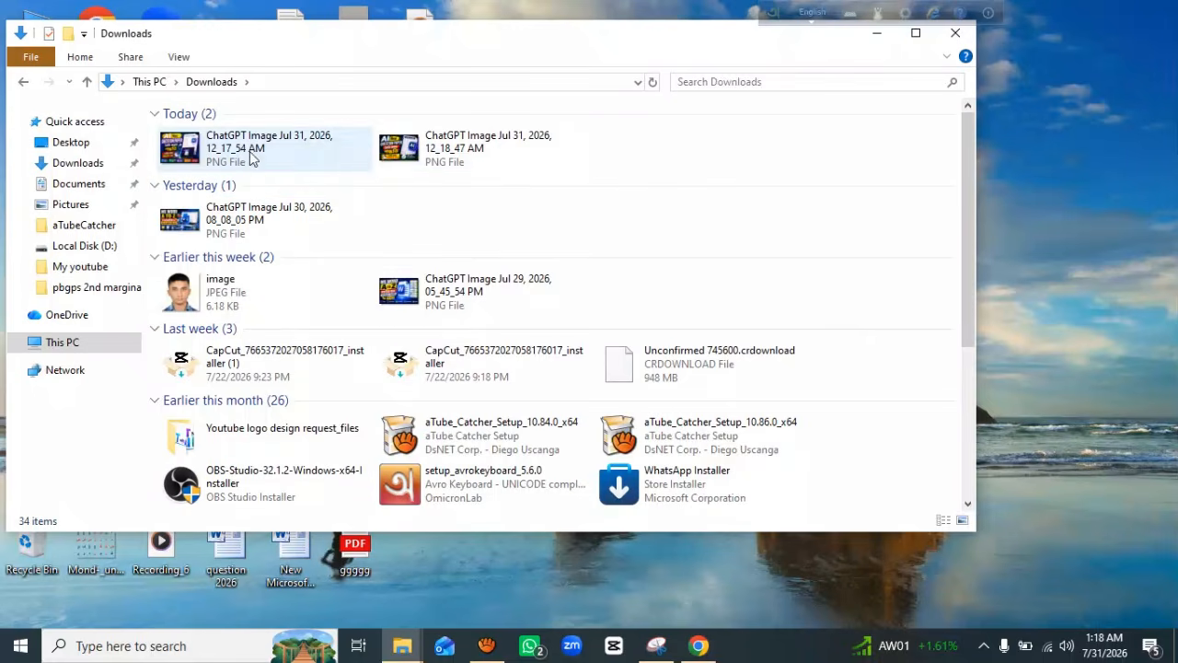
click(267, 152)
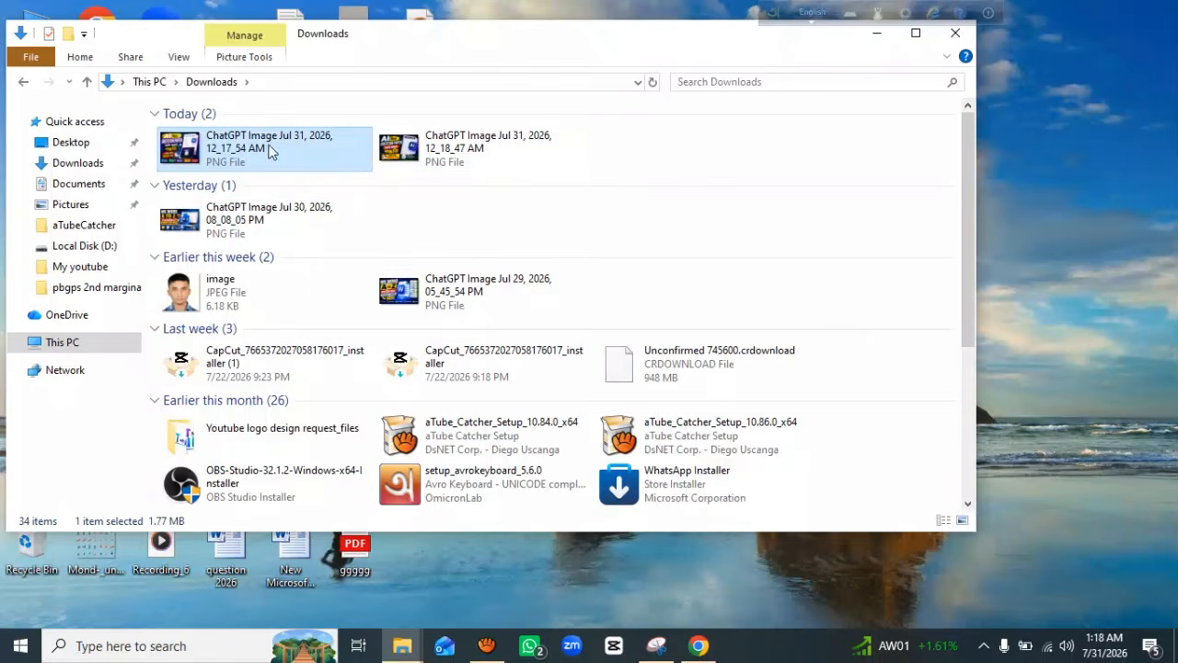
double_click(442, 159)
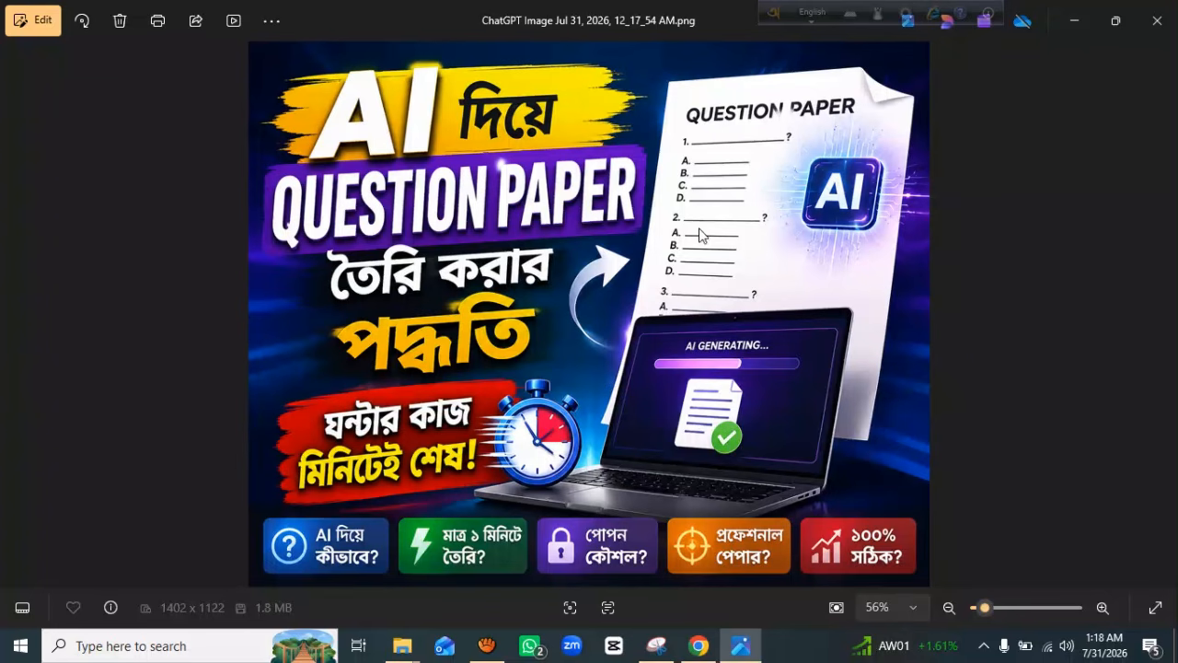
click(1071, 24)
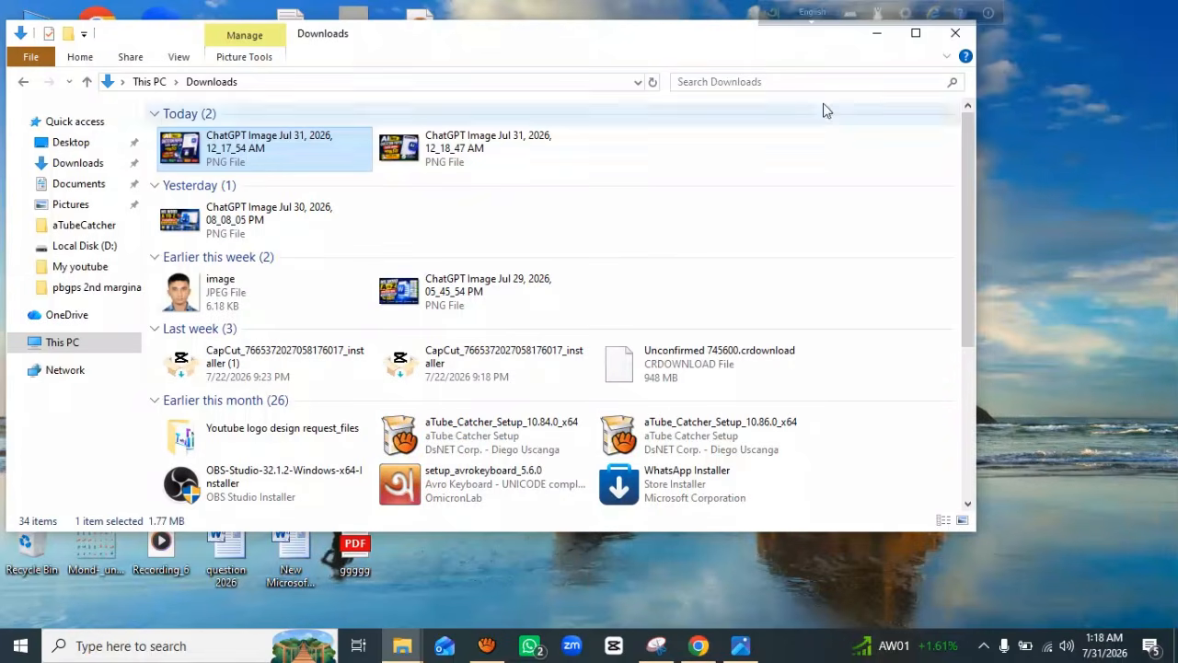
click(955, 37)
right_click(580, 130)
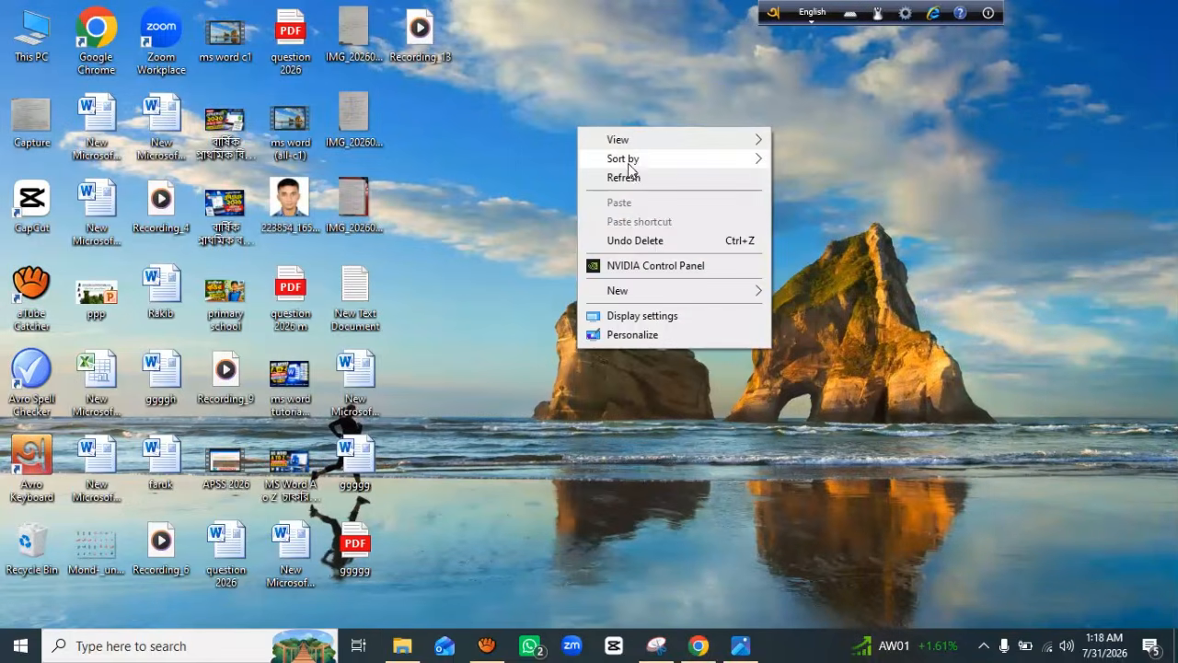
click(635, 178)
right_click(516, 153)
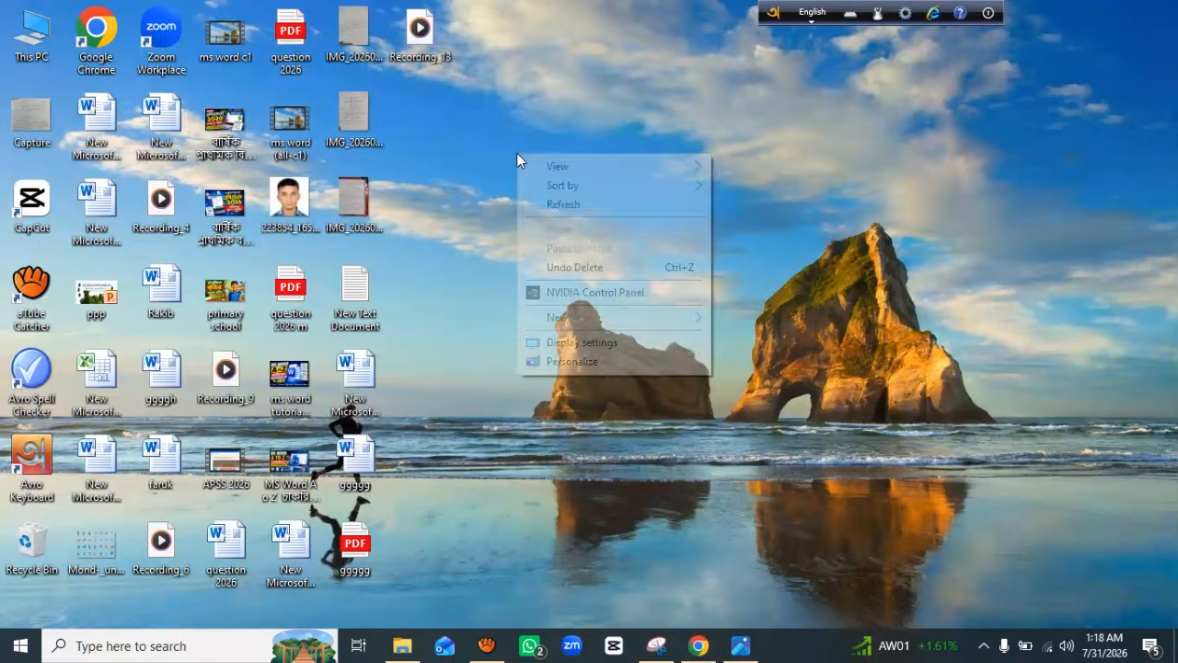
click(563, 208)
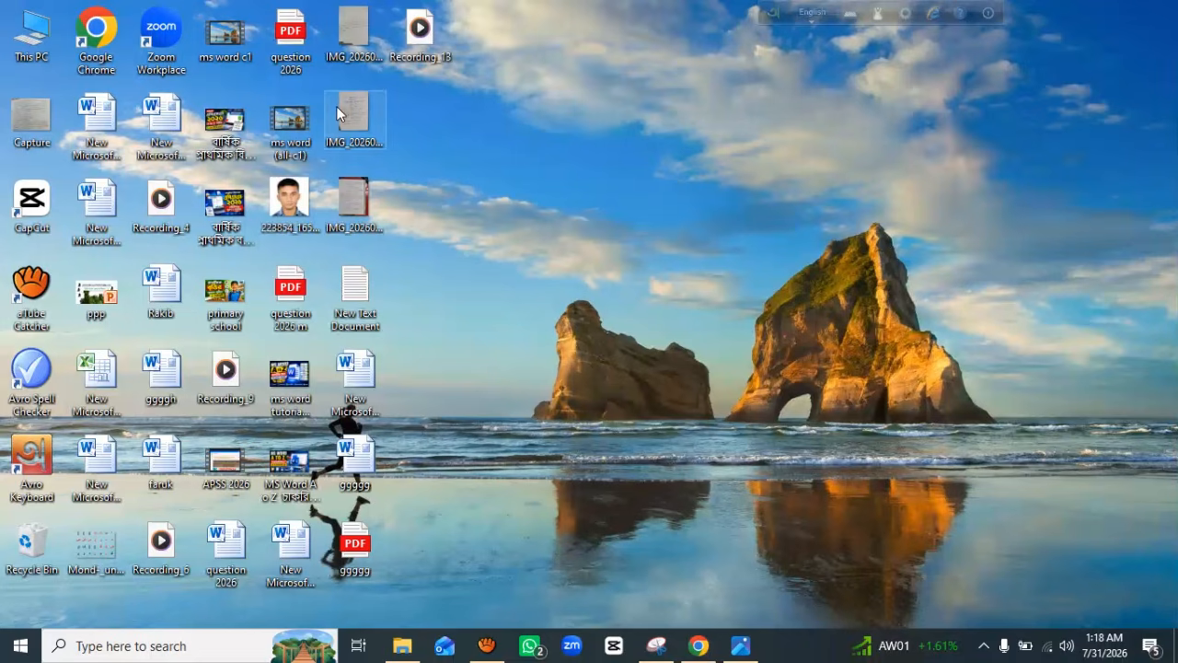
right_click(476, 89)
click(529, 137)
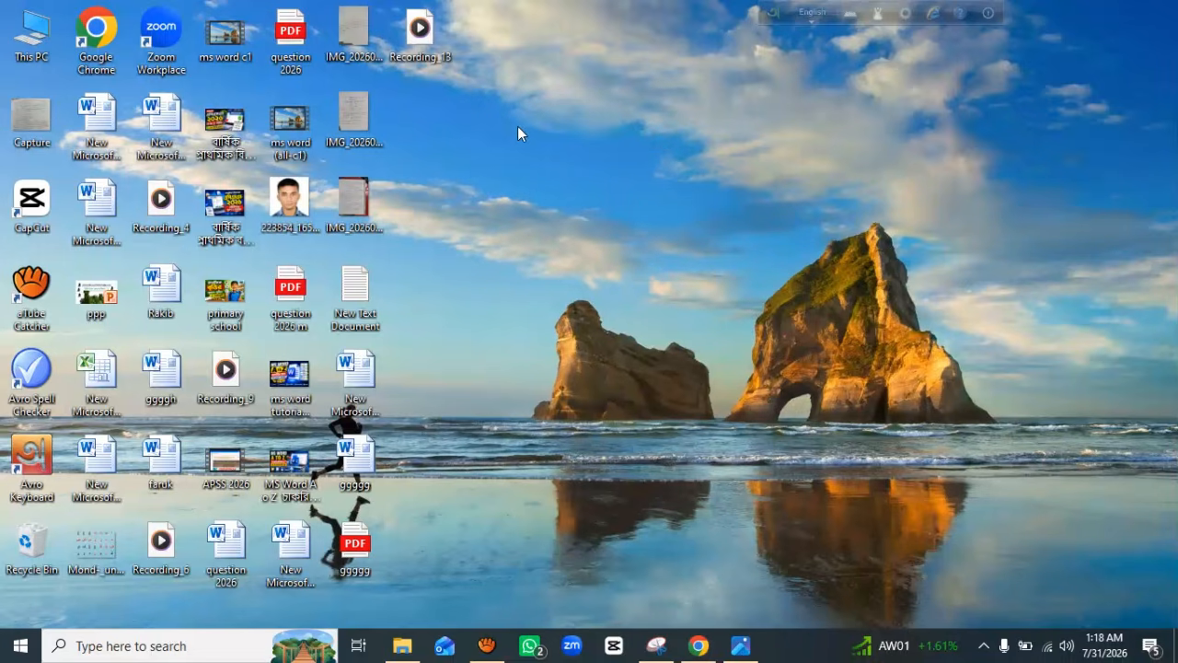
Switch to Google Chrome and open the ChatGPT website through a Google search for "chat gtp".
double_click(104, 46)
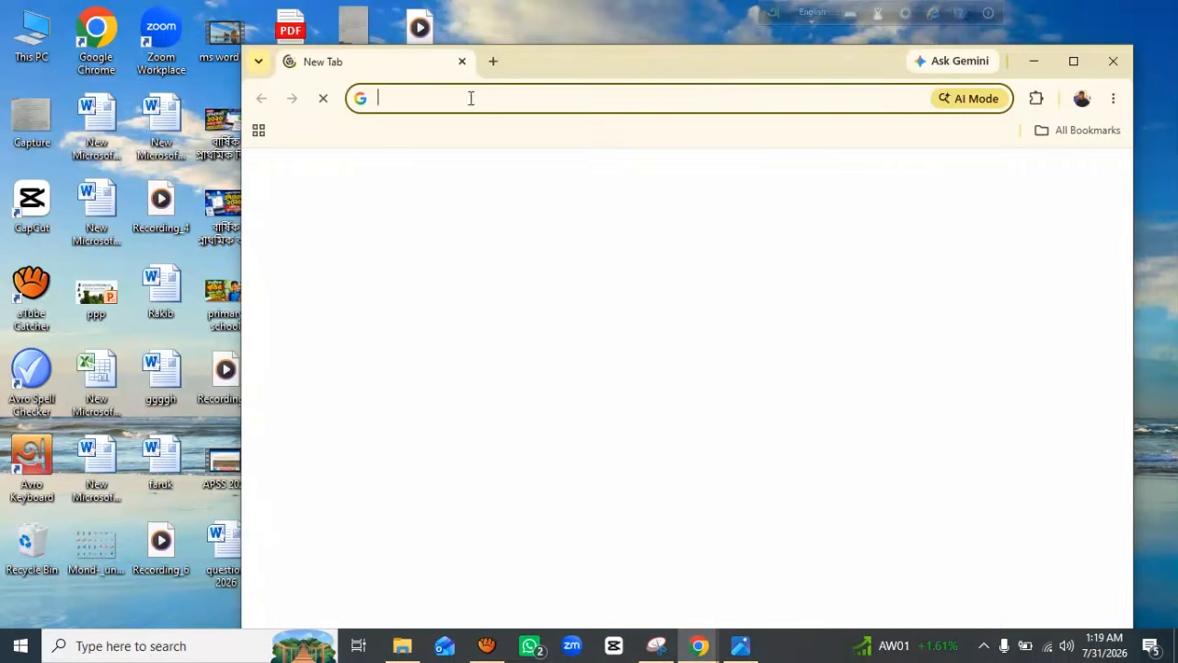
click(1072, 60)
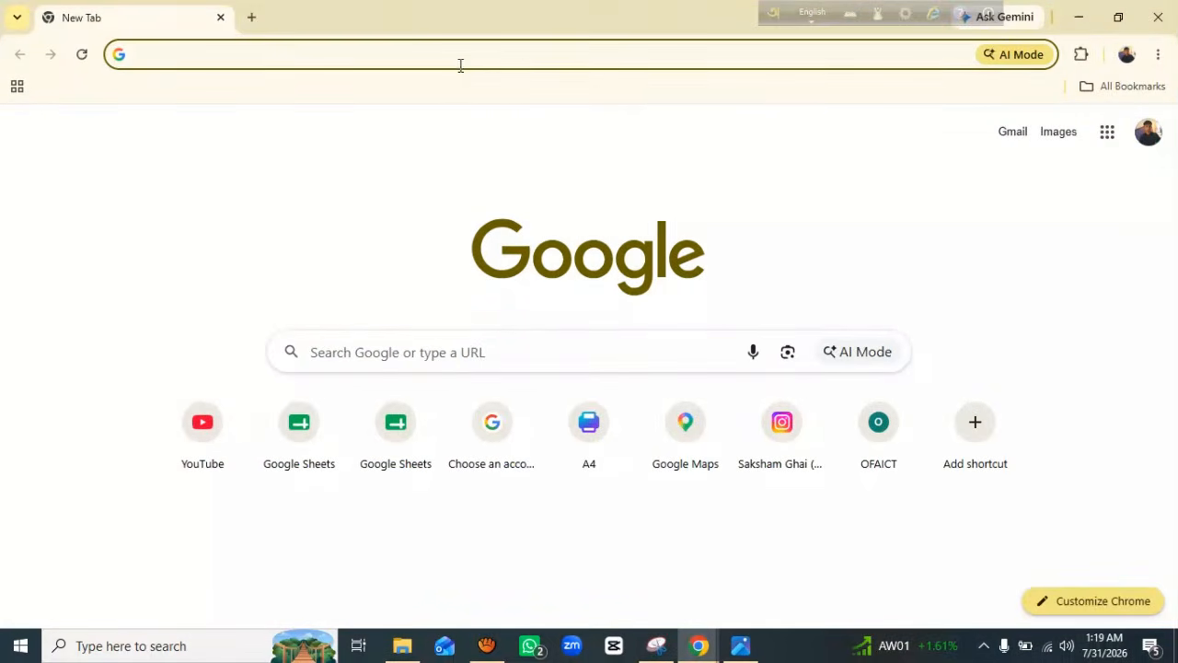
click(459, 64)
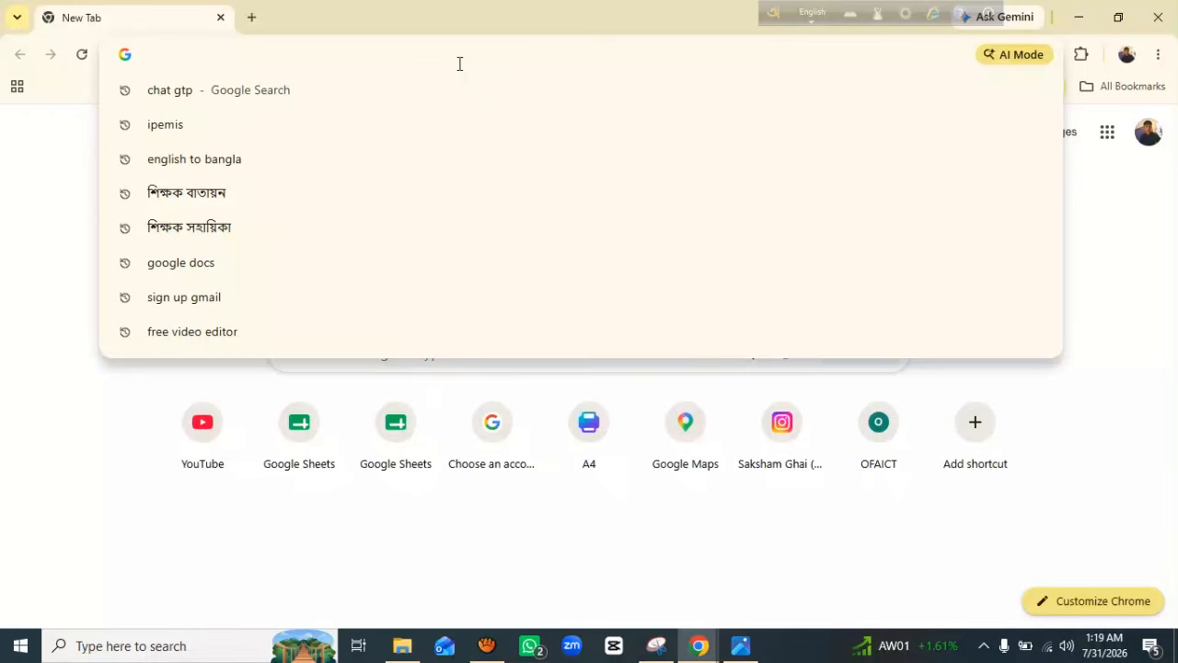
text(chat gtp)
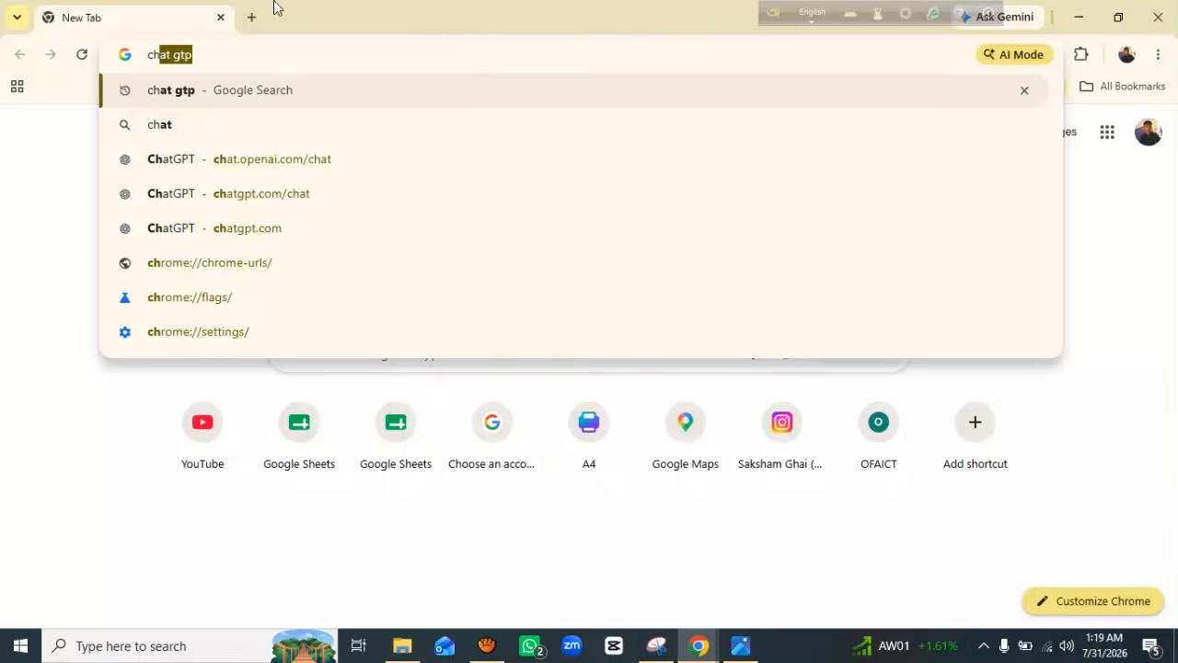
click(212, 61)
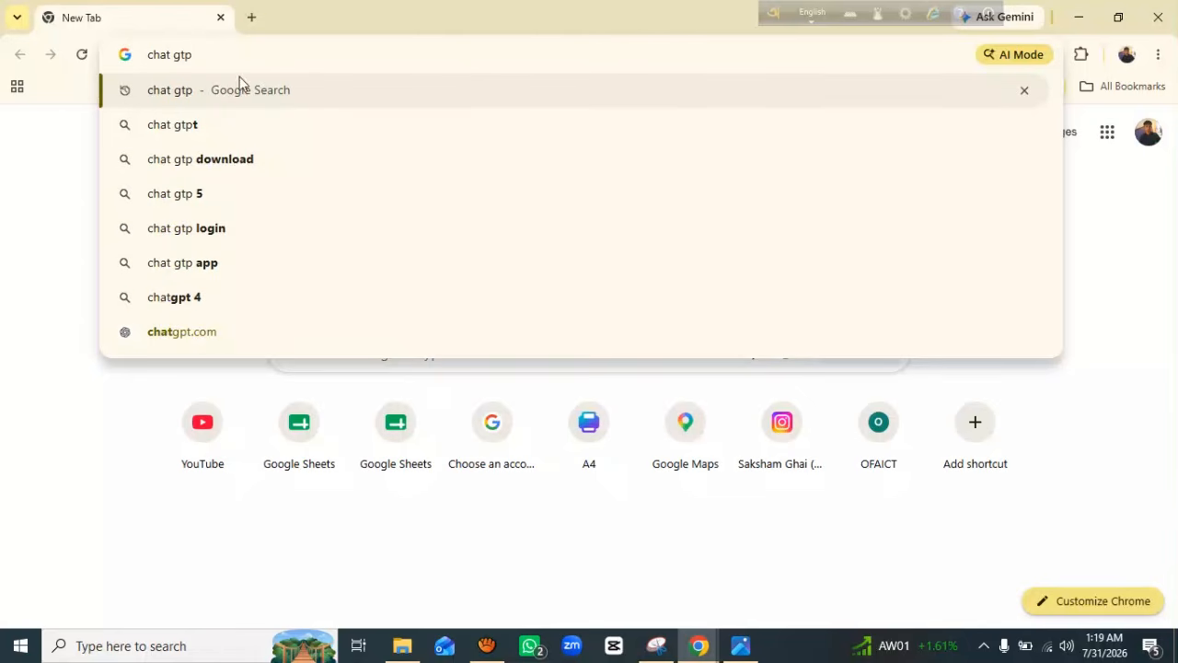
click(491, 99)
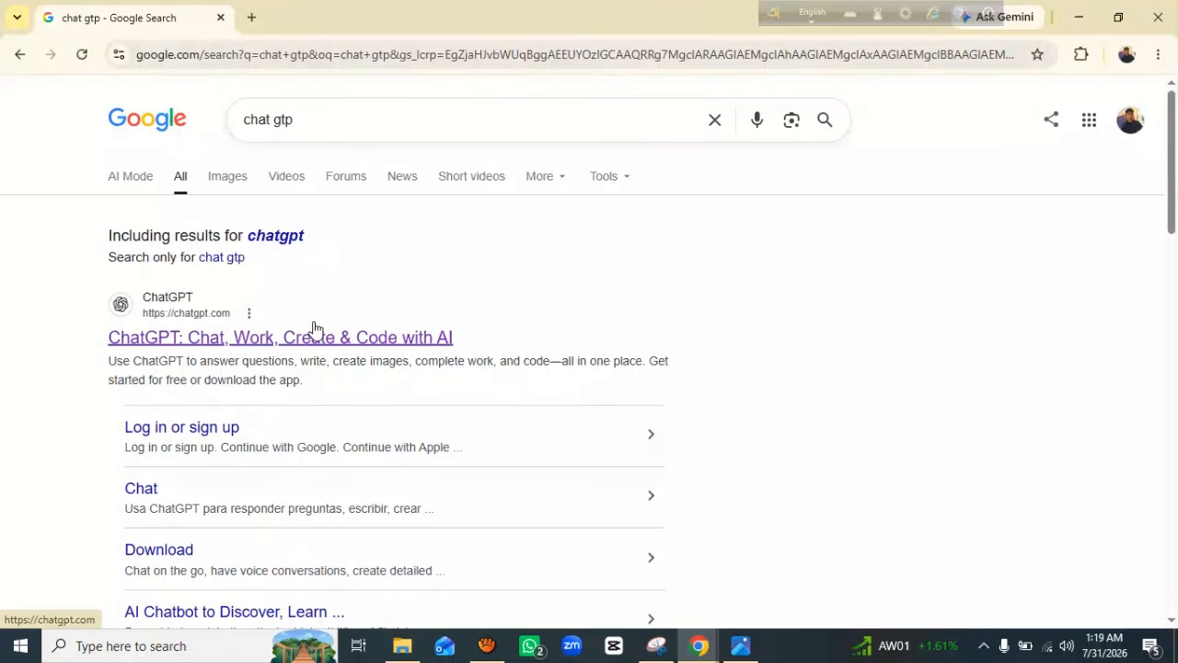
click(202, 341)
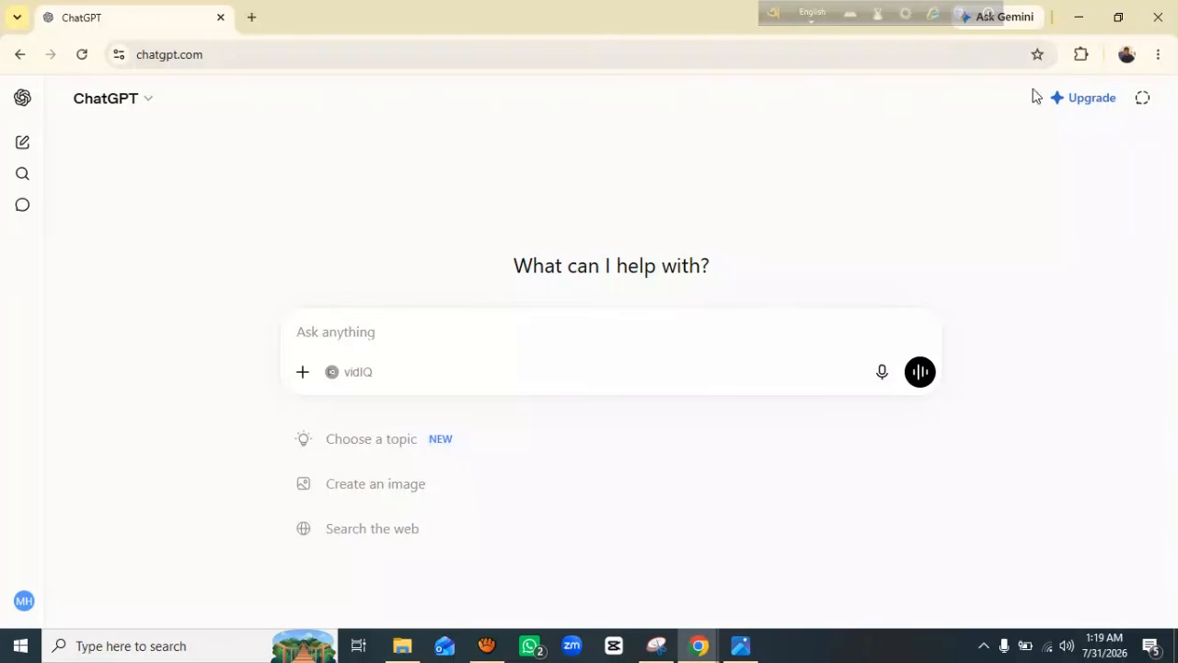
Copy the line "বাংলা প্রশ্নপত্র তৈরি কর।" from the New Text Document file on the desktop.
click(1078, 17)
right_click(643, 136)
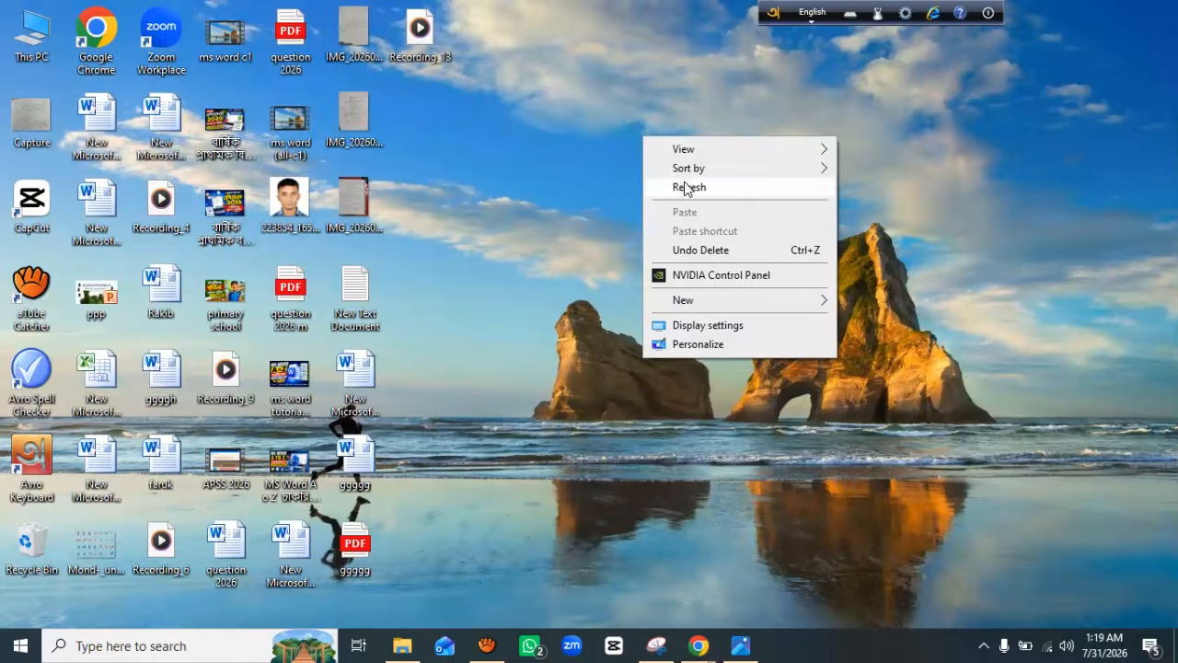
click(686, 188)
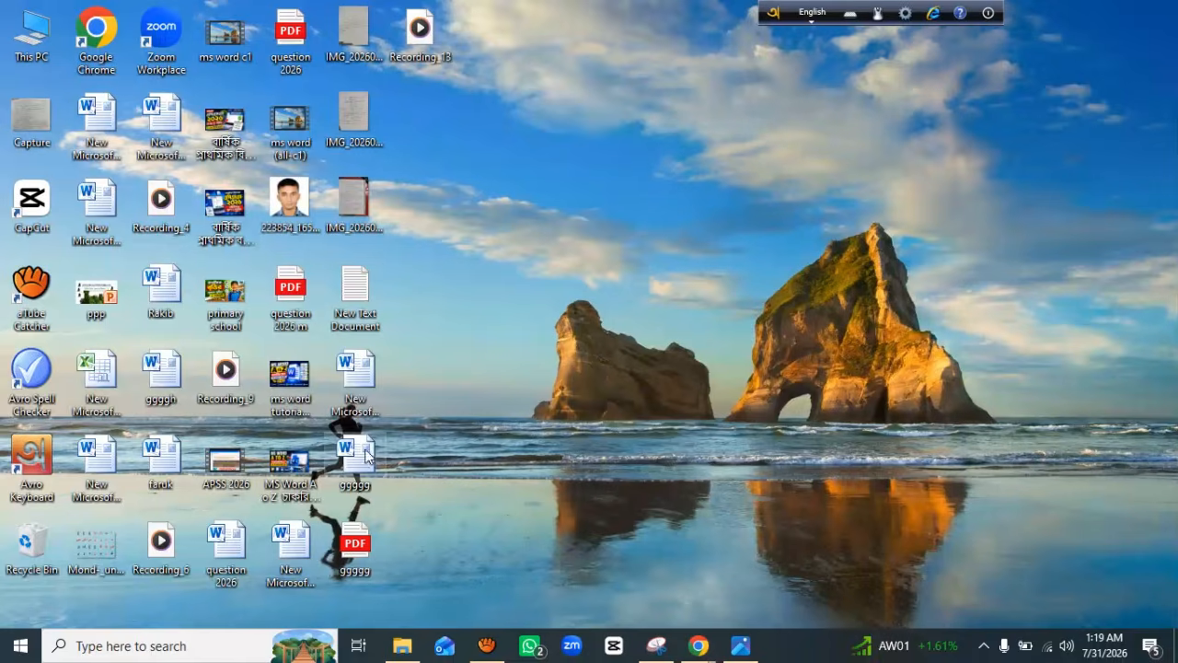
double_click(373, 319)
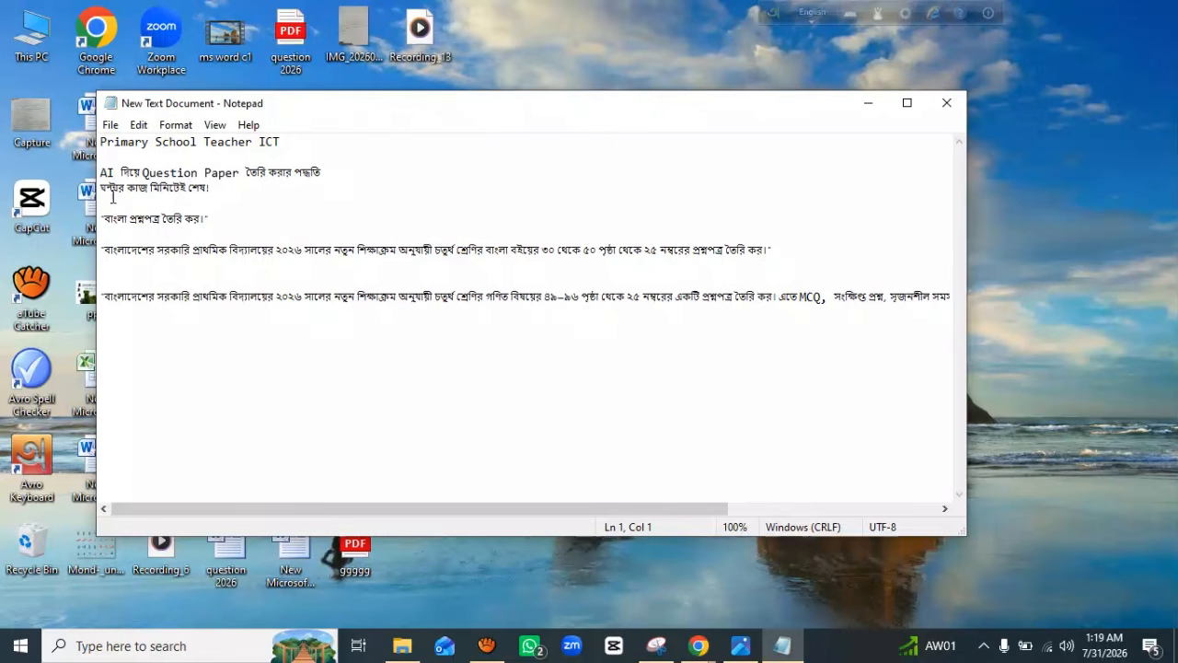
drag(211, 222, 104, 222)
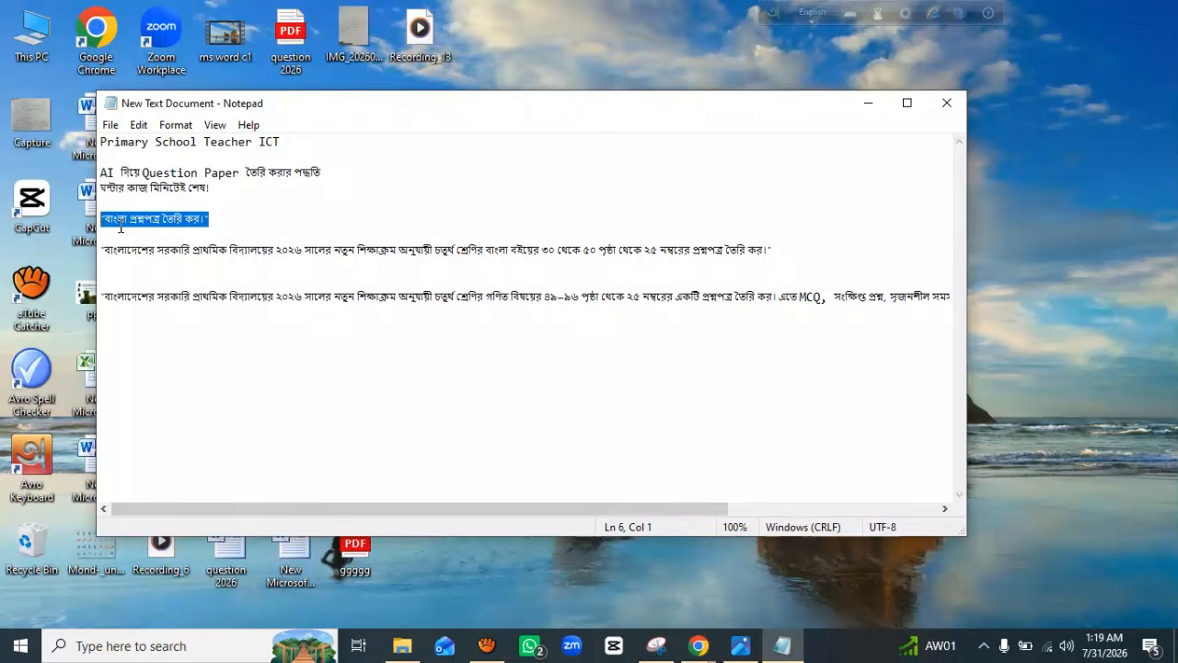
right_click(128, 223)
click(170, 275)
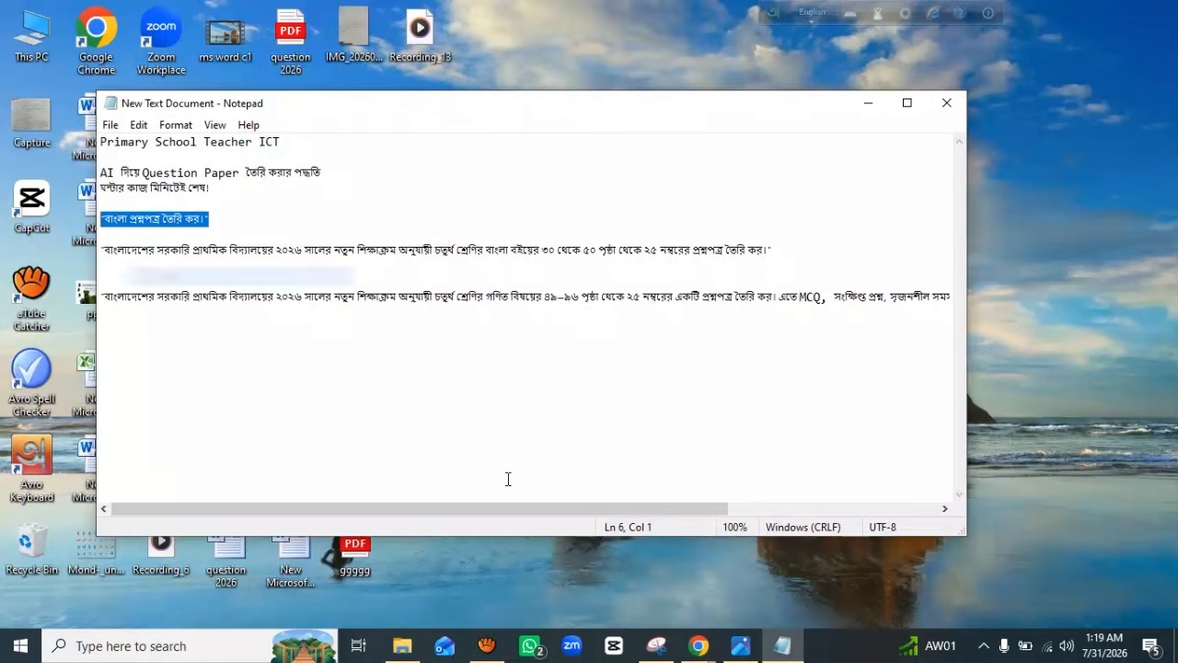
Switch to the empty ChatGPT chat in Chrome and send the copied prompt "বাংলা প্রশ্নপত্র তৈরি কর।".
click(699, 645)
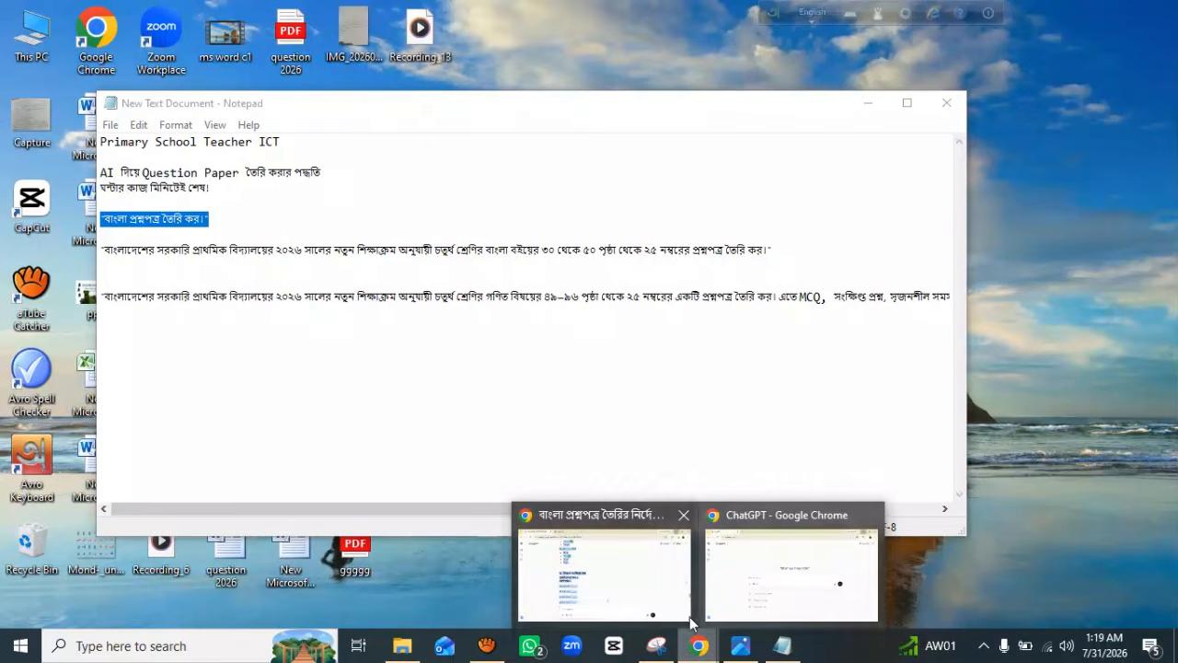
click(699, 650)
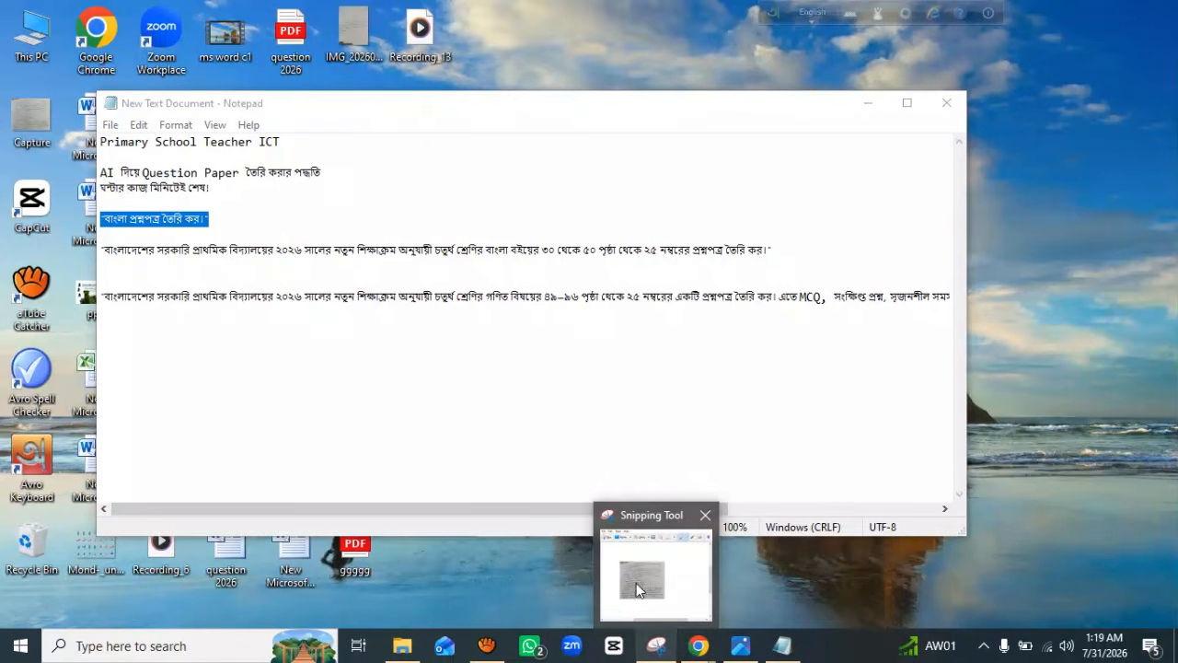
mouse_move(704, 642)
click(589, 561)
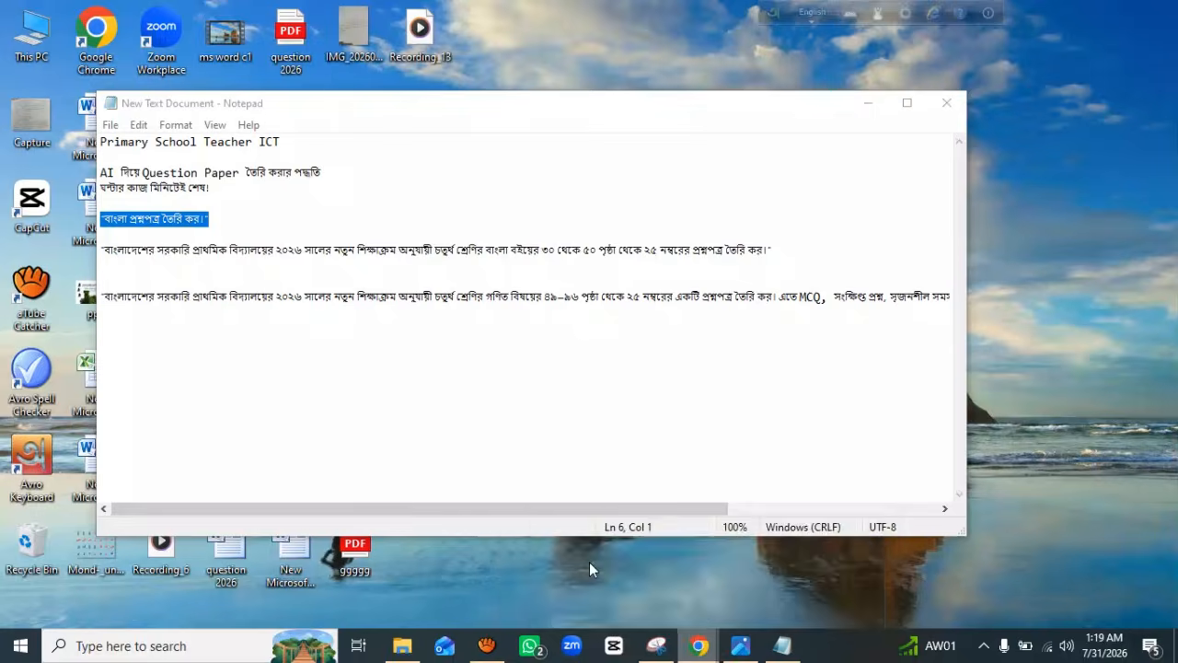
mouse_move(700, 650)
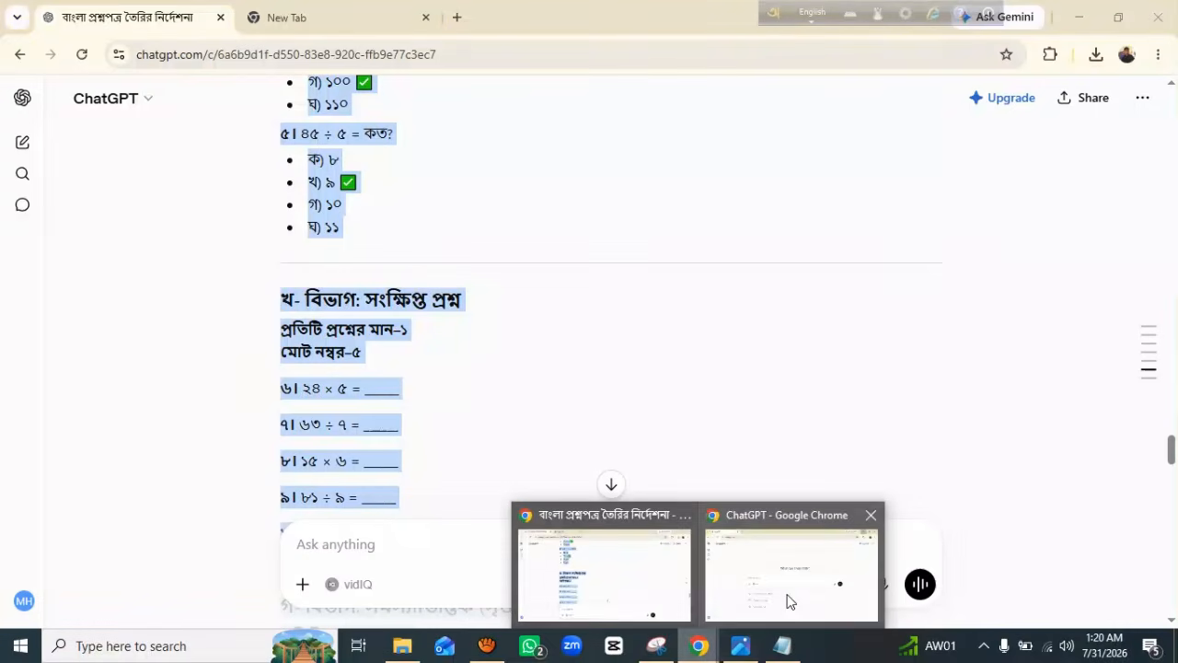
click(789, 601)
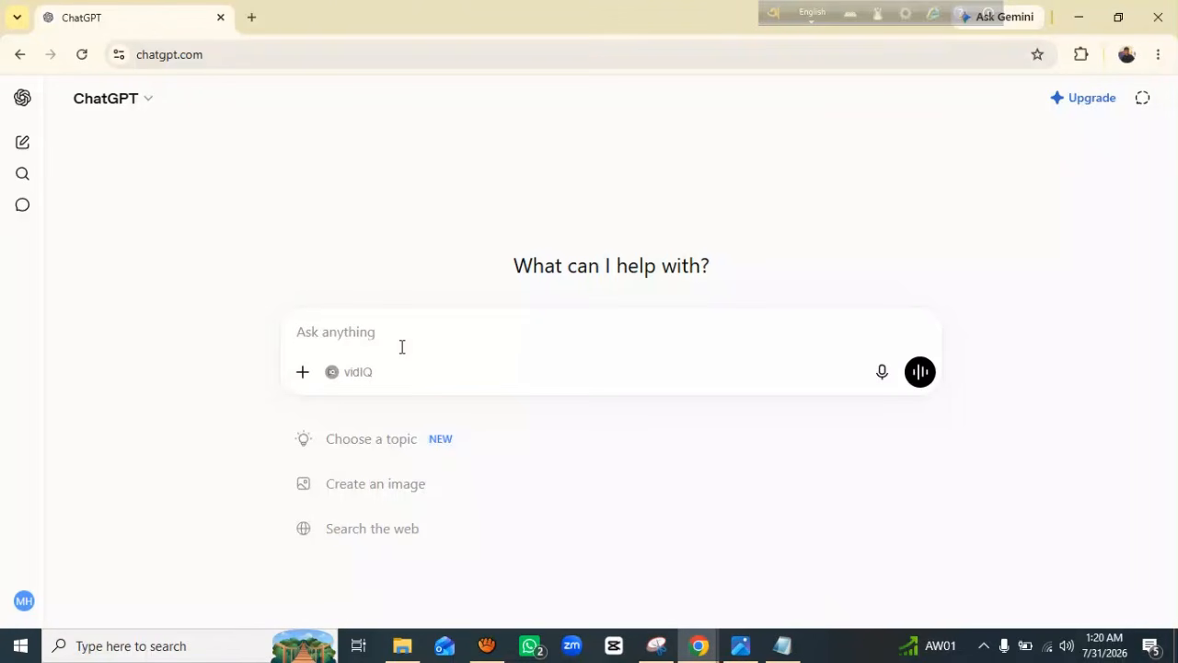
key(ctrl+v)
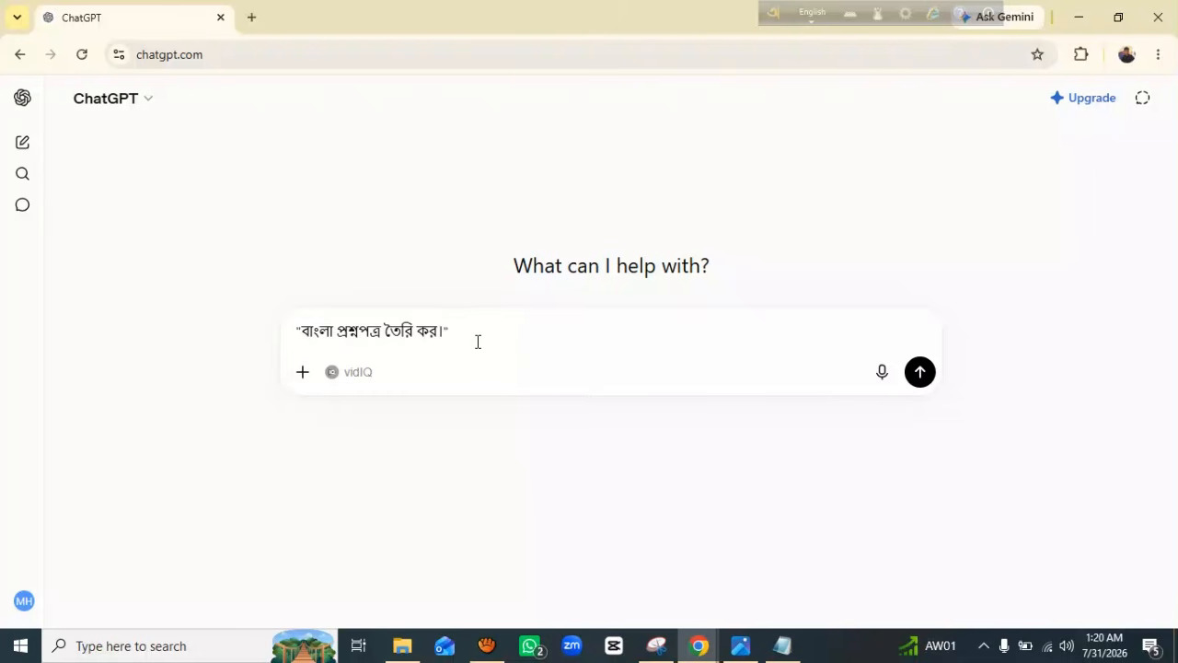
click(355, 341)
click(467, 339)
click(921, 373)
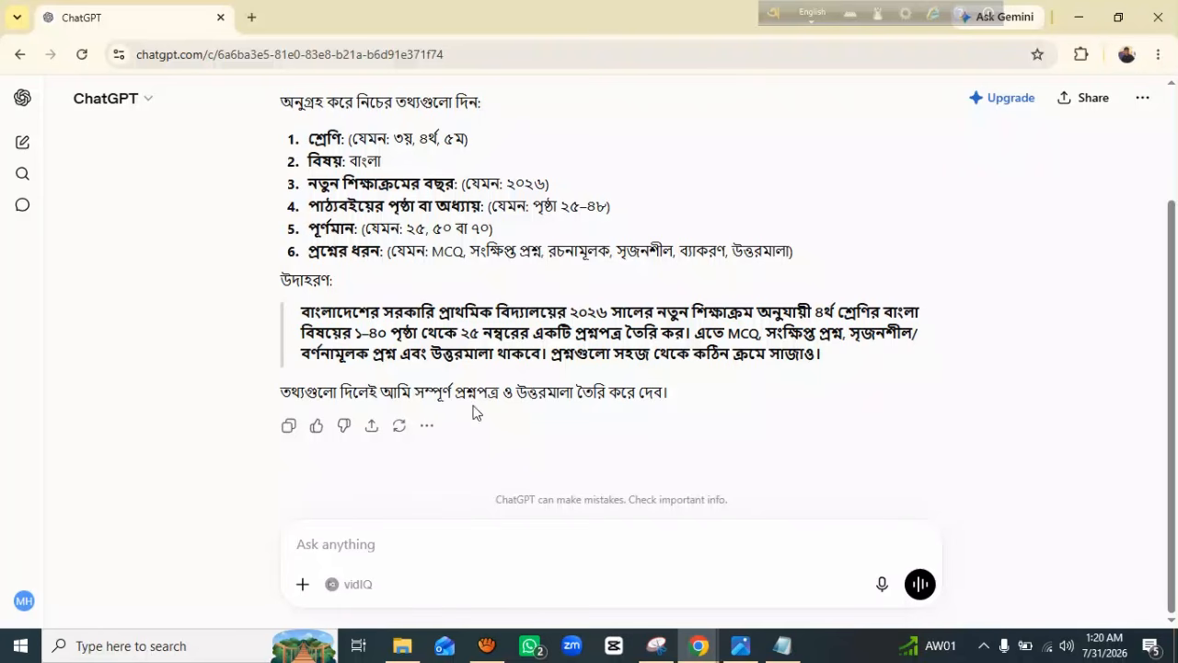
Read through ChatGPT's reply and send the follow-up message "create now" in the same chat.
scroll(446, 398, up, 2)
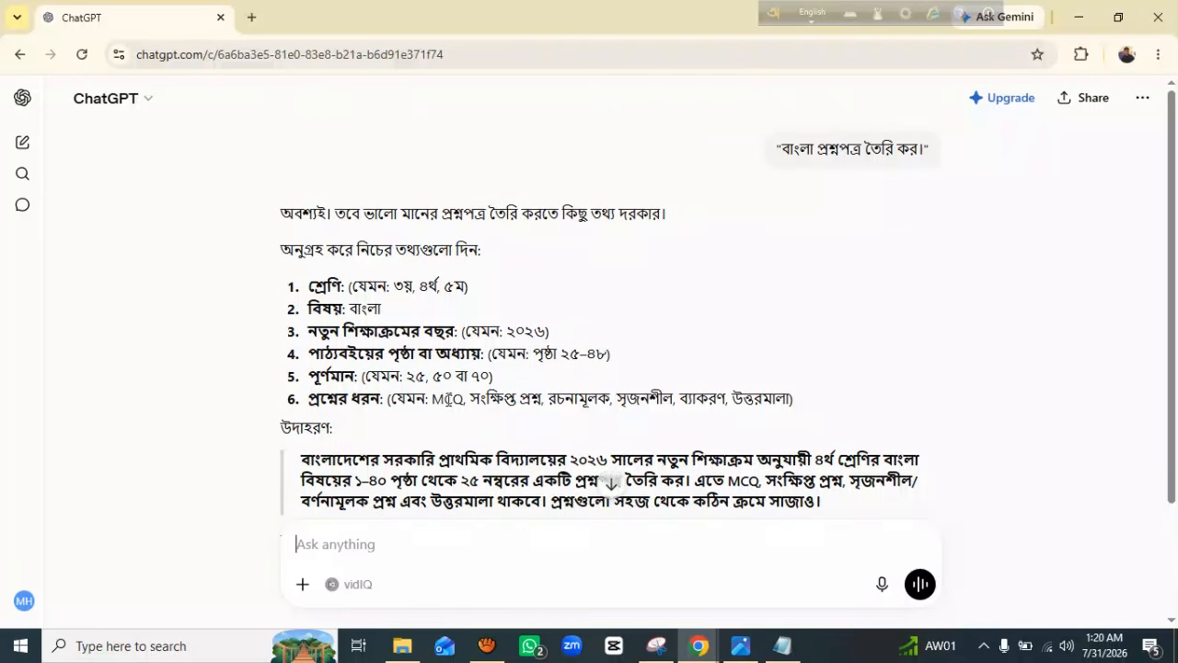
scroll(497, 400, down, 1)
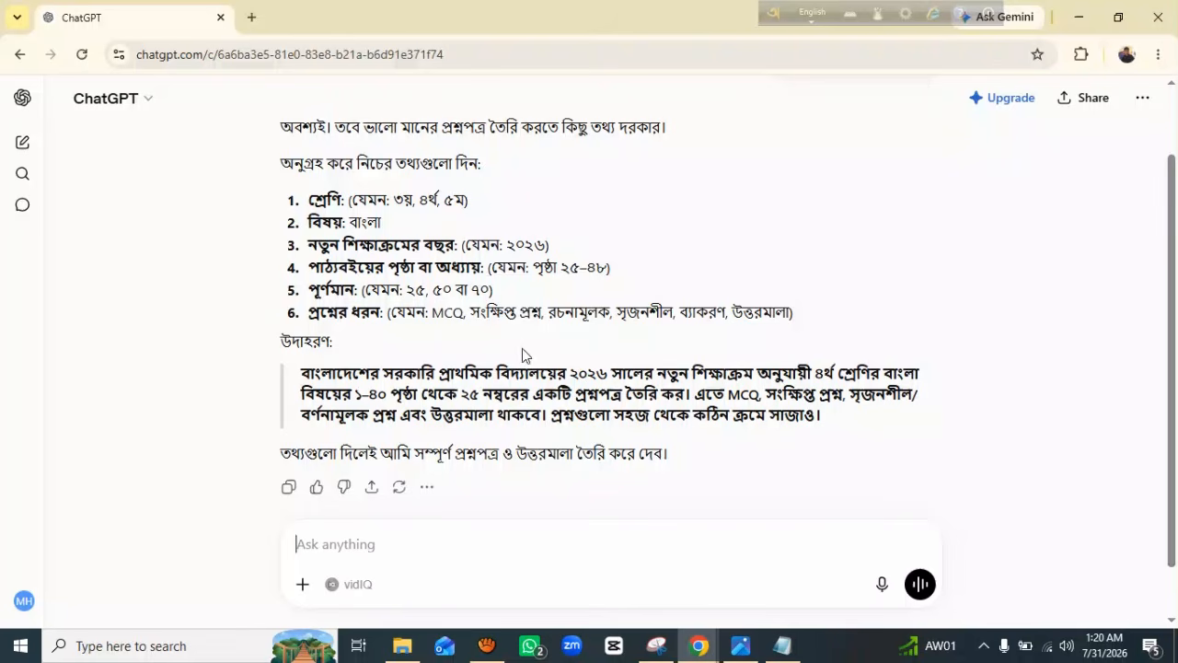
scroll(543, 395, down, 1)
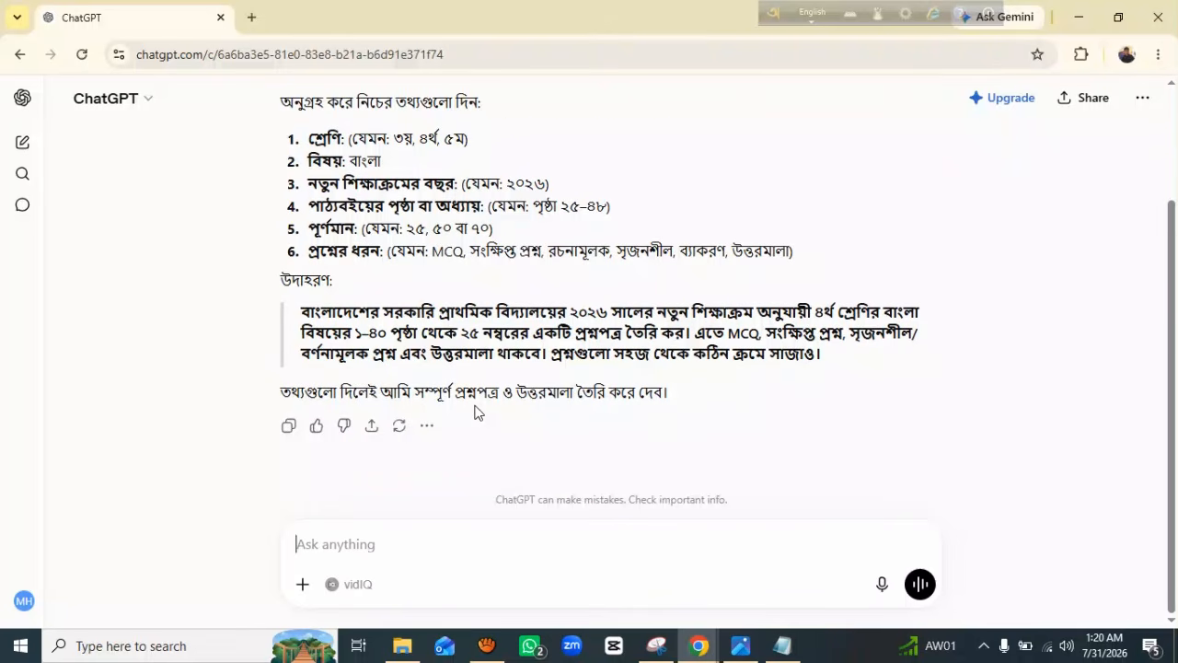
scroll(478, 413, up, 2)
scroll(536, 364, down, 1)
scroll(537, 373, down, 1)
click(426, 564)
text(create now)
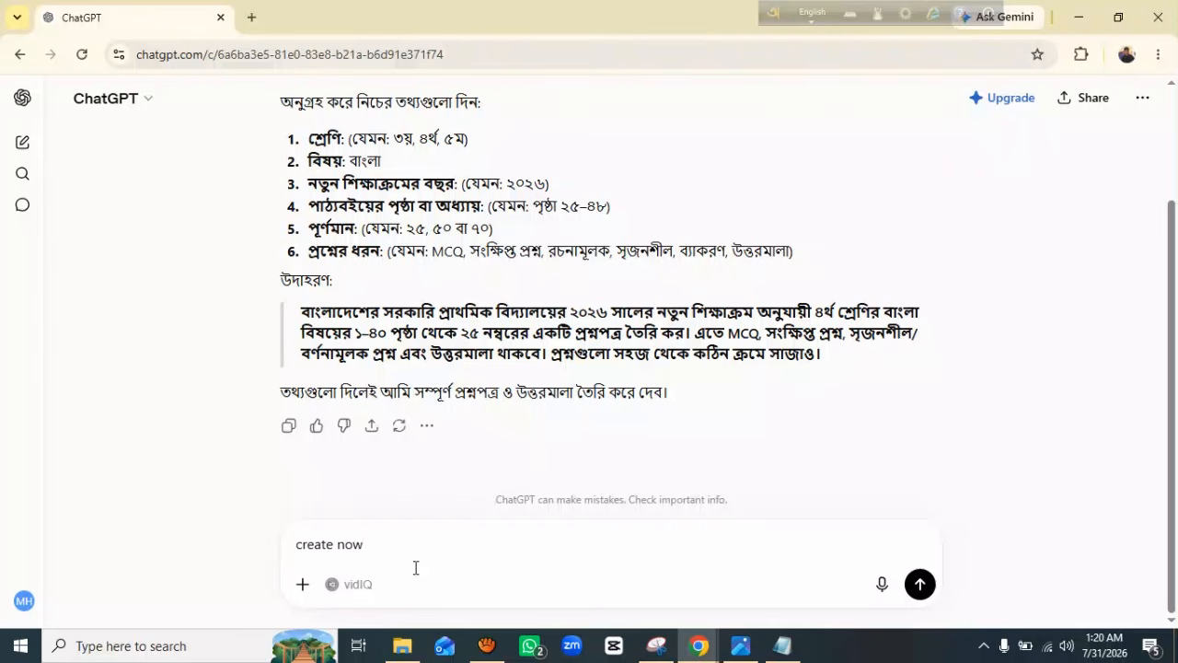
click(921, 587)
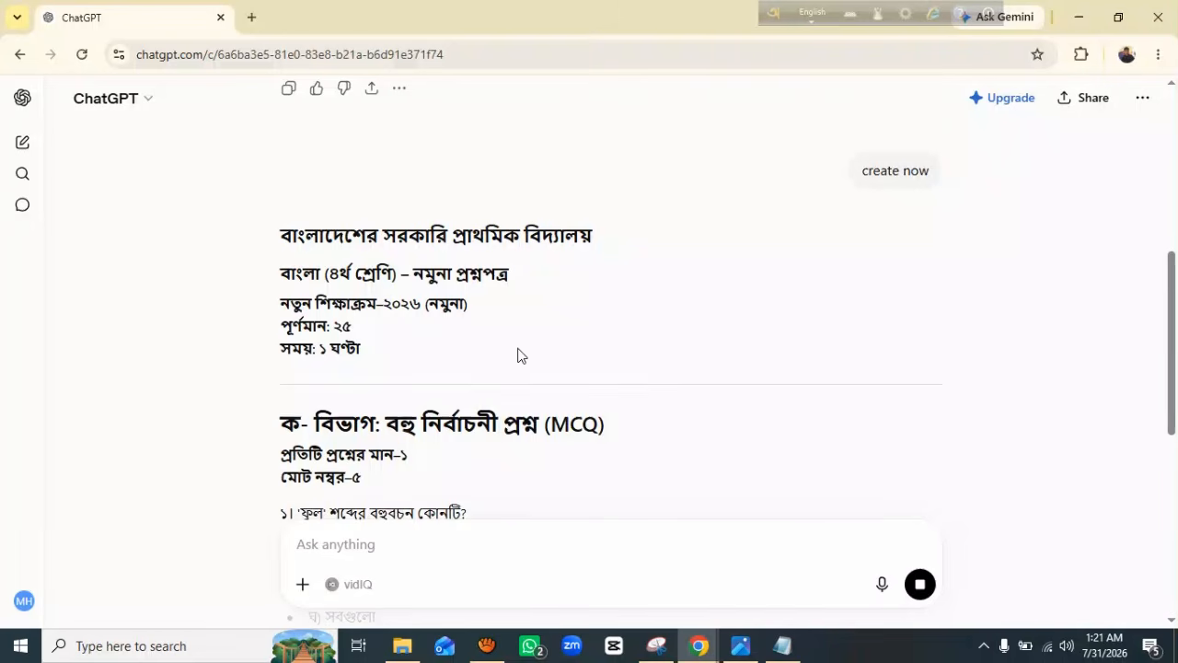
Review the chat from ChatGPT's first reply through the generated class four Bangla sample question paper and its model answers.
scroll(576, 332, up, 4)
scroll(578, 331, up, 2)
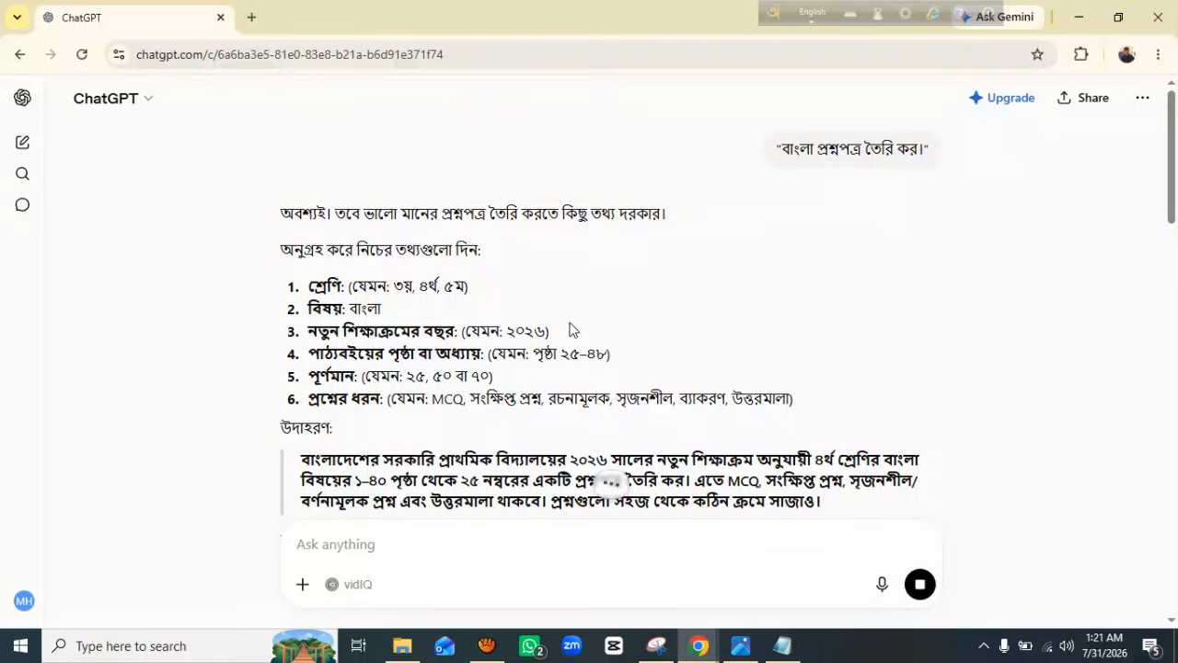
scroll(568, 329, down, 2)
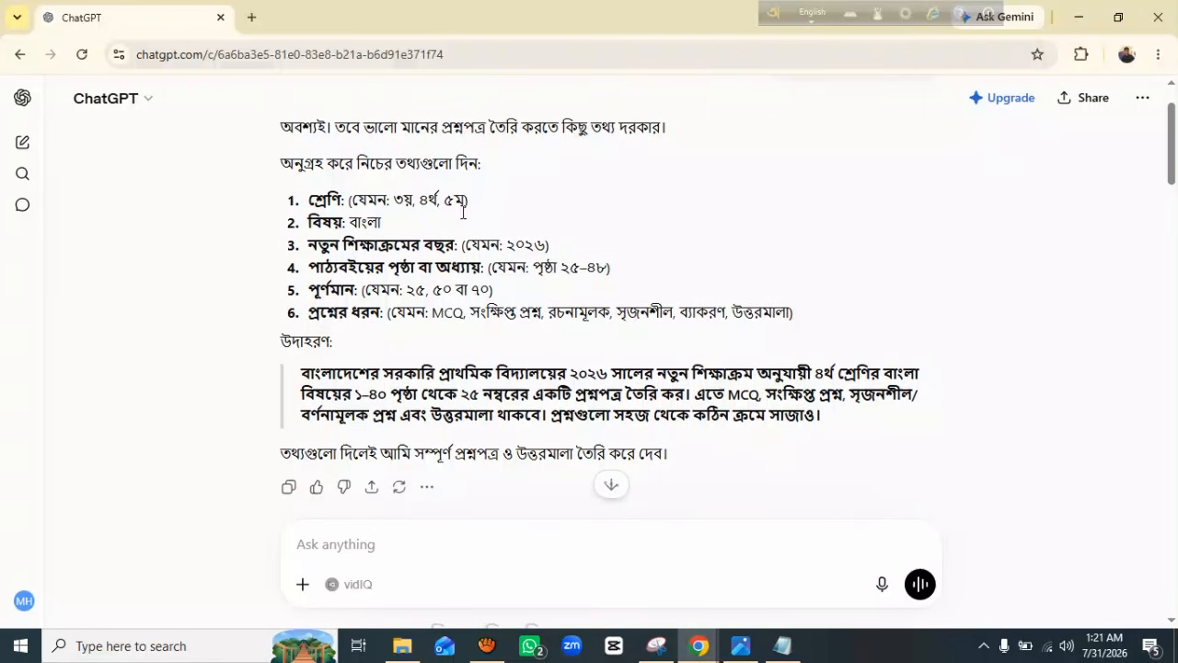
scroll(442, 241, down, 1)
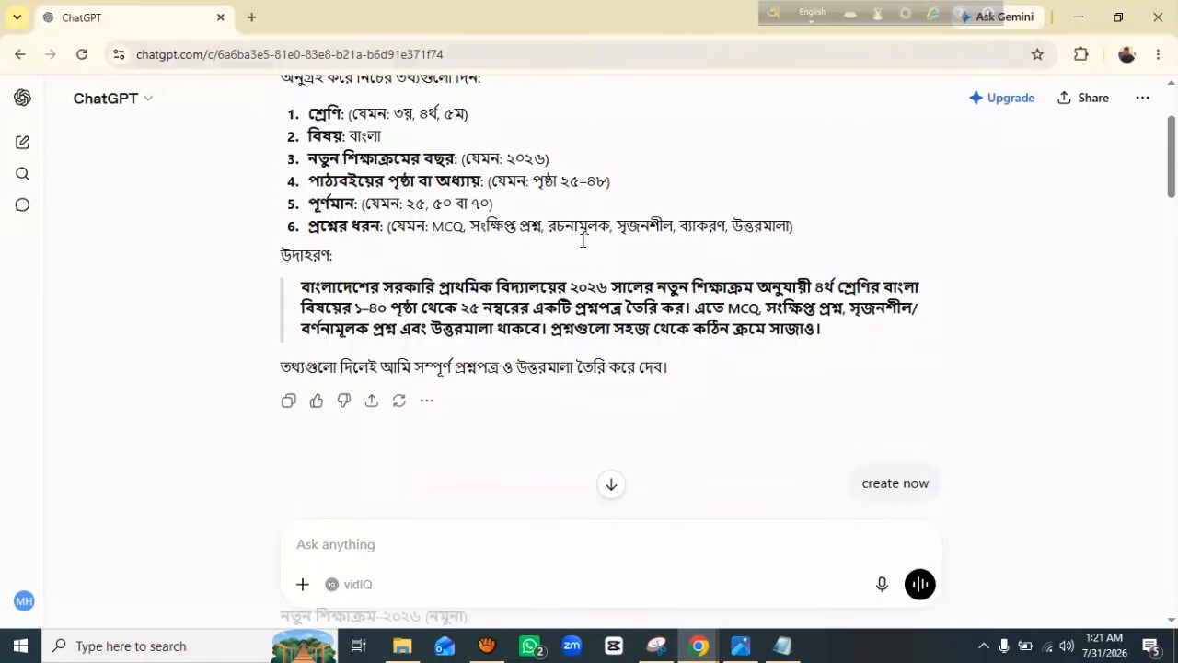
scroll(540, 294, down, 2)
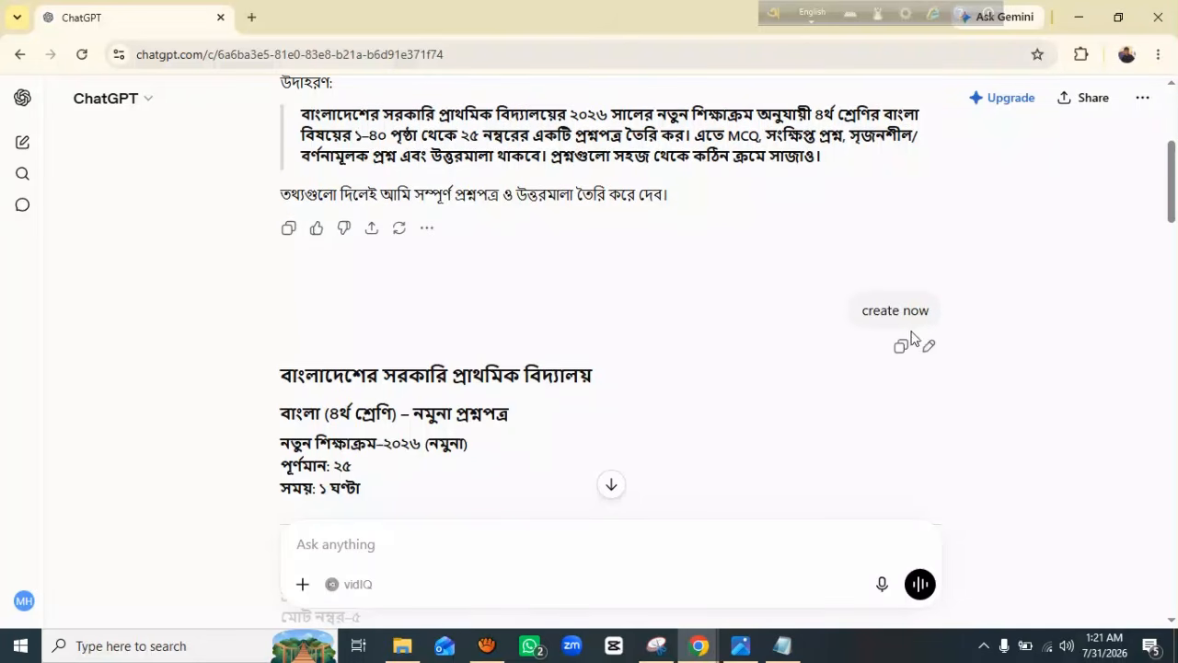
scroll(552, 348, down, 2)
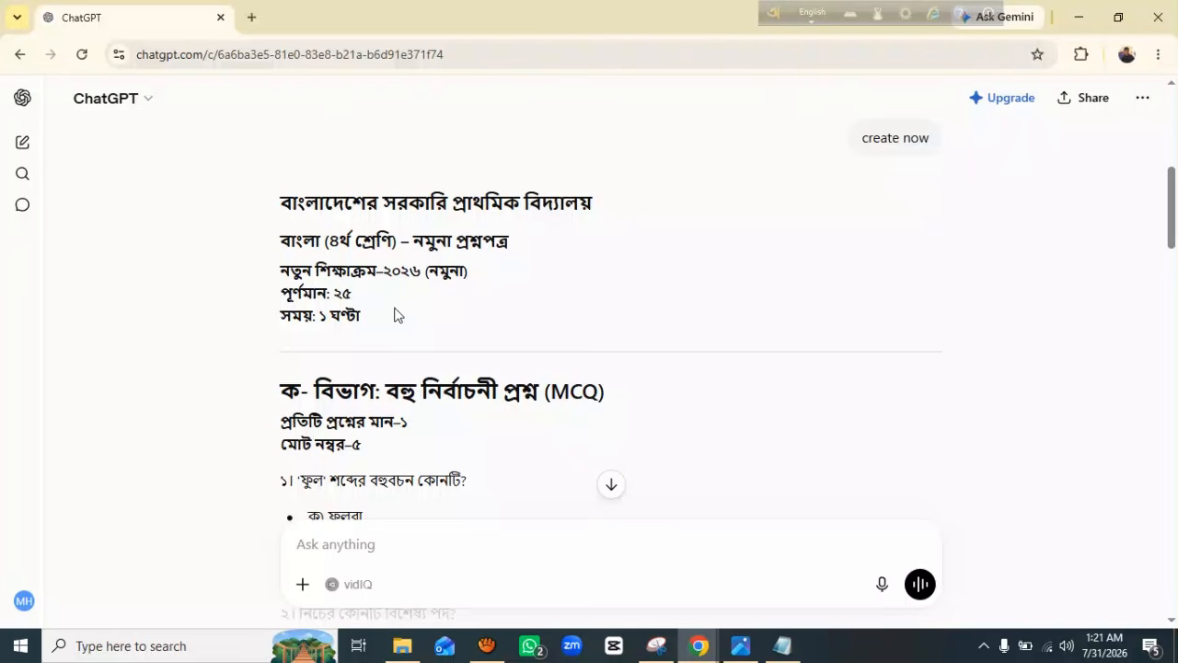
scroll(401, 311, down, 1)
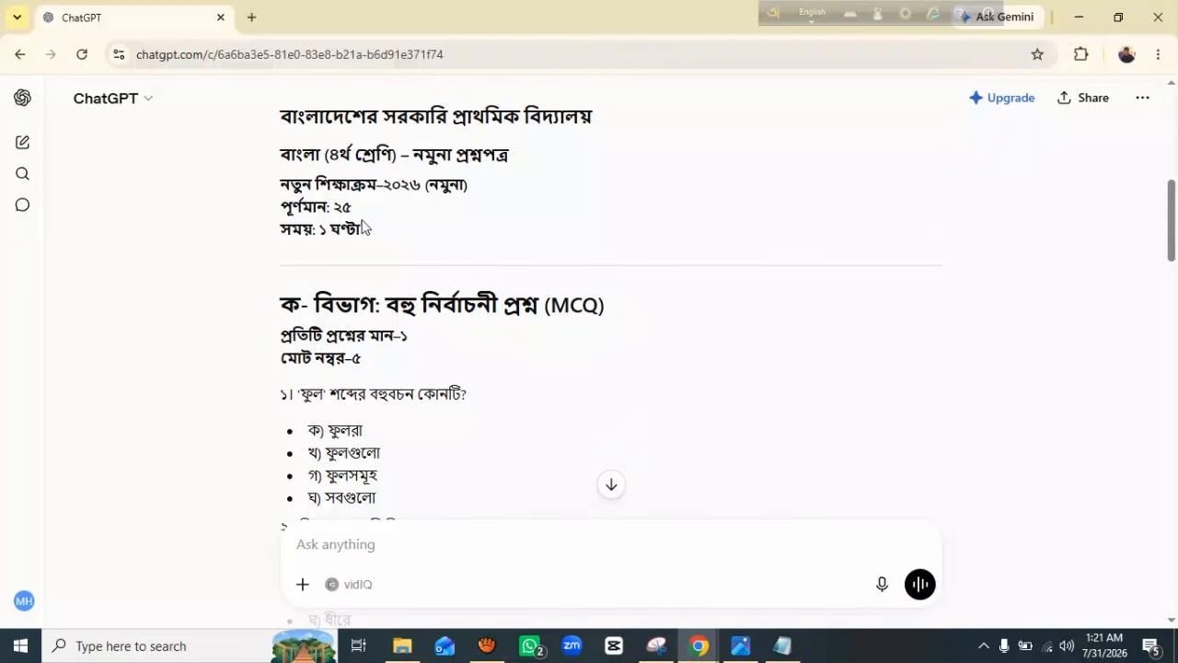
scroll(366, 232, down, 2)
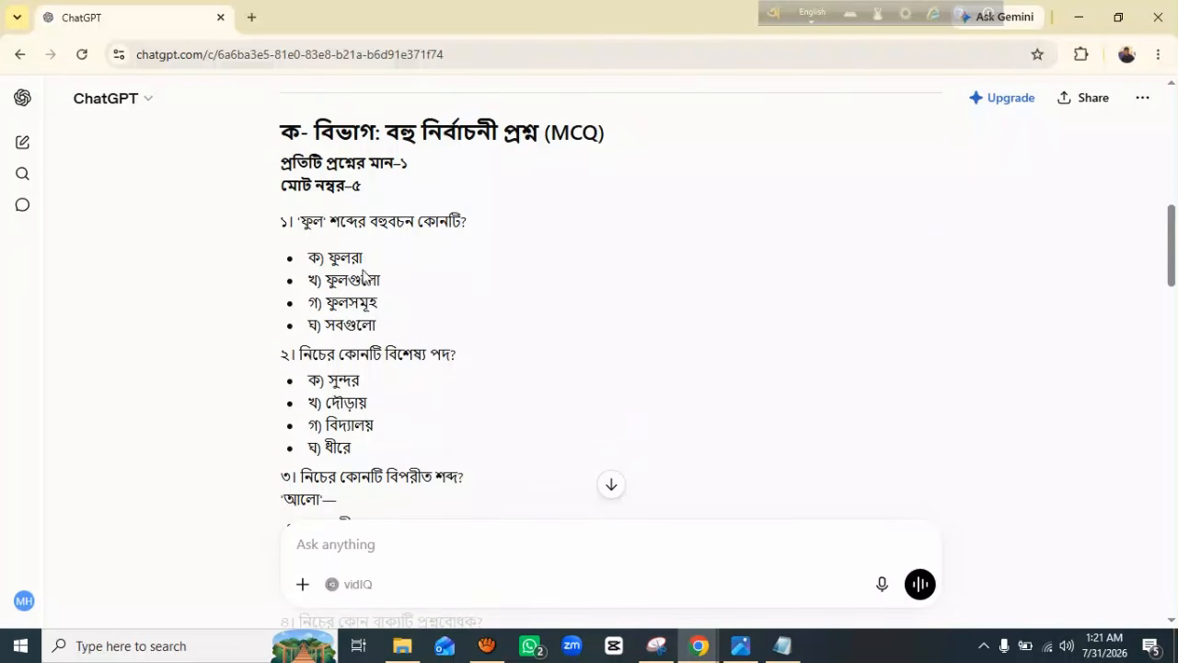
scroll(364, 276, down, 3)
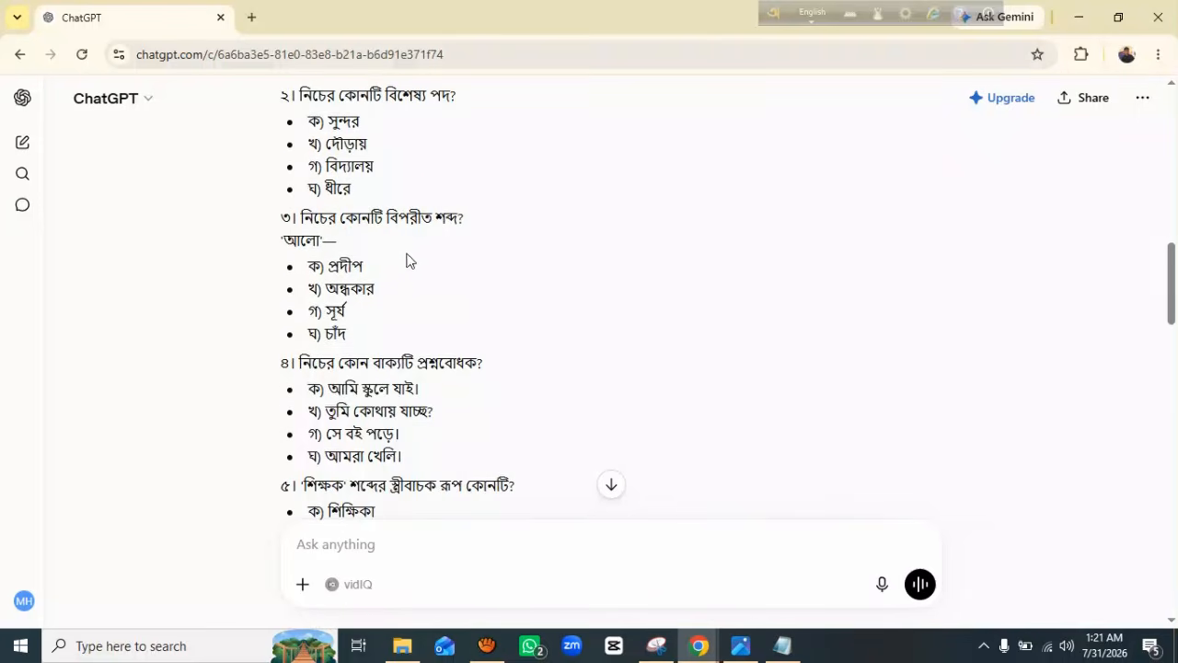
scroll(405, 276, down, 8)
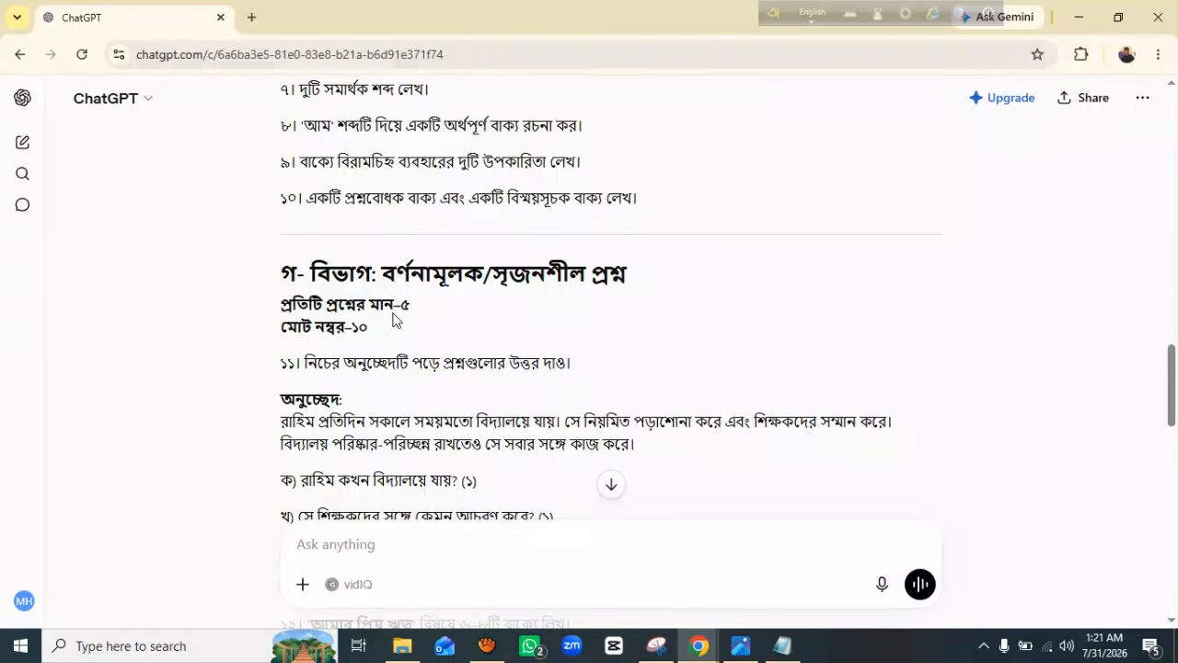
scroll(393, 318, down, 10)
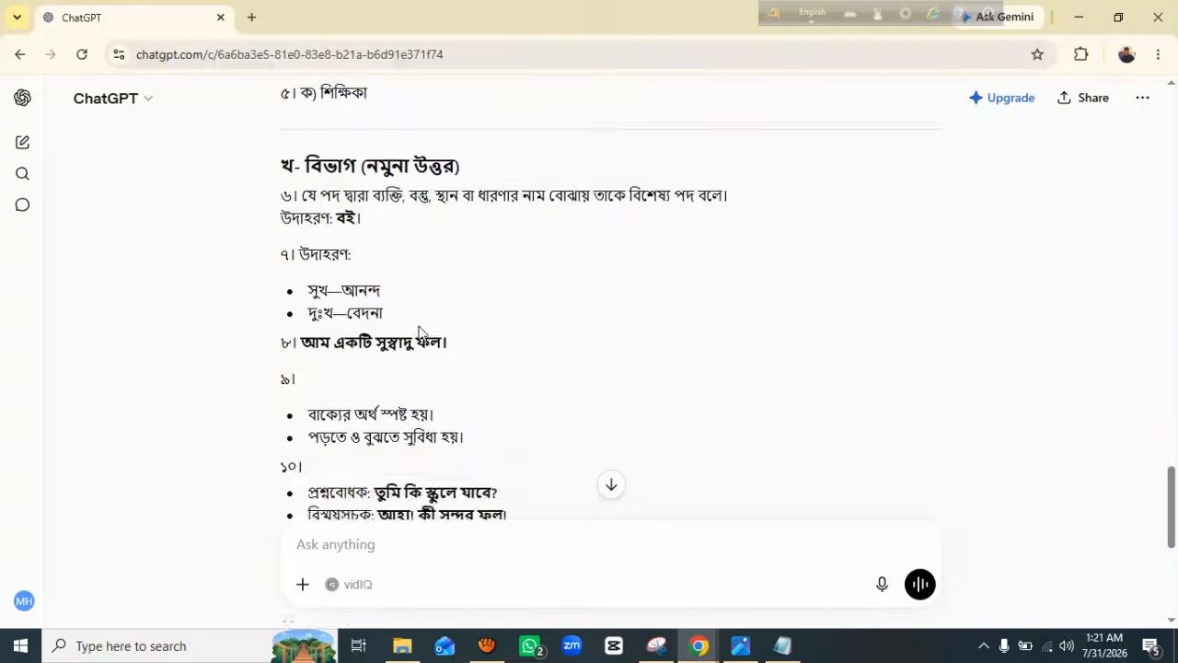
scroll(421, 330, down, 5)
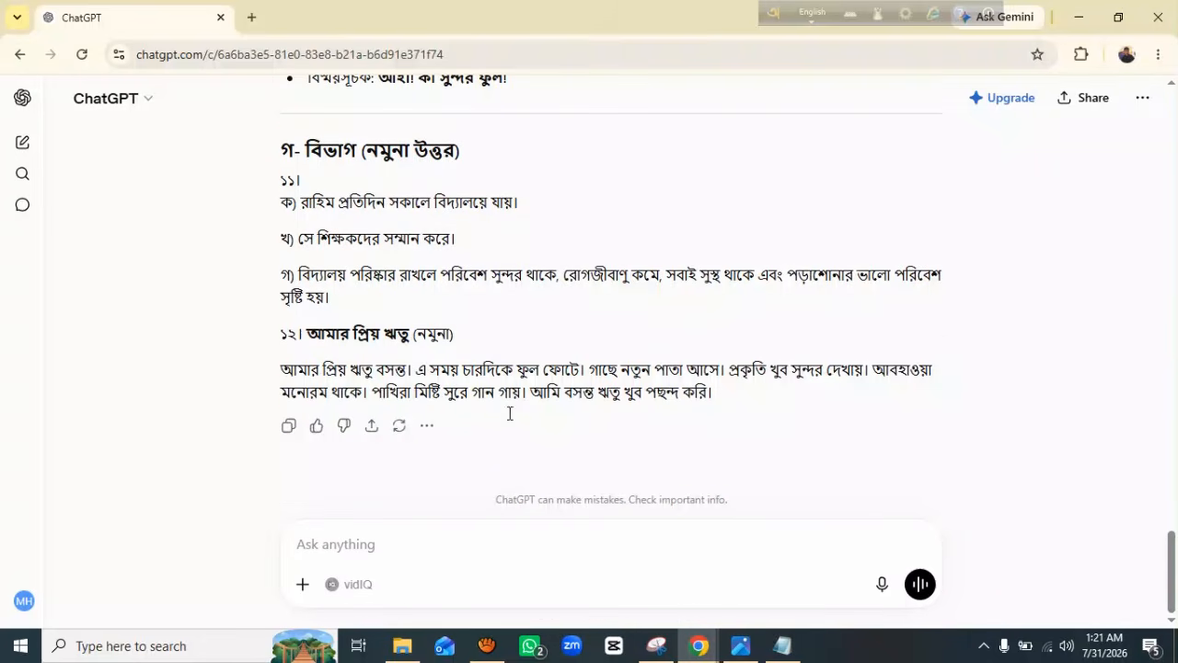
Copy the prompt requesting a 25-mark class four Bangla question paper from pages 30 to 50 in the New Text Document file.
click(357, 553)
click(782, 645)
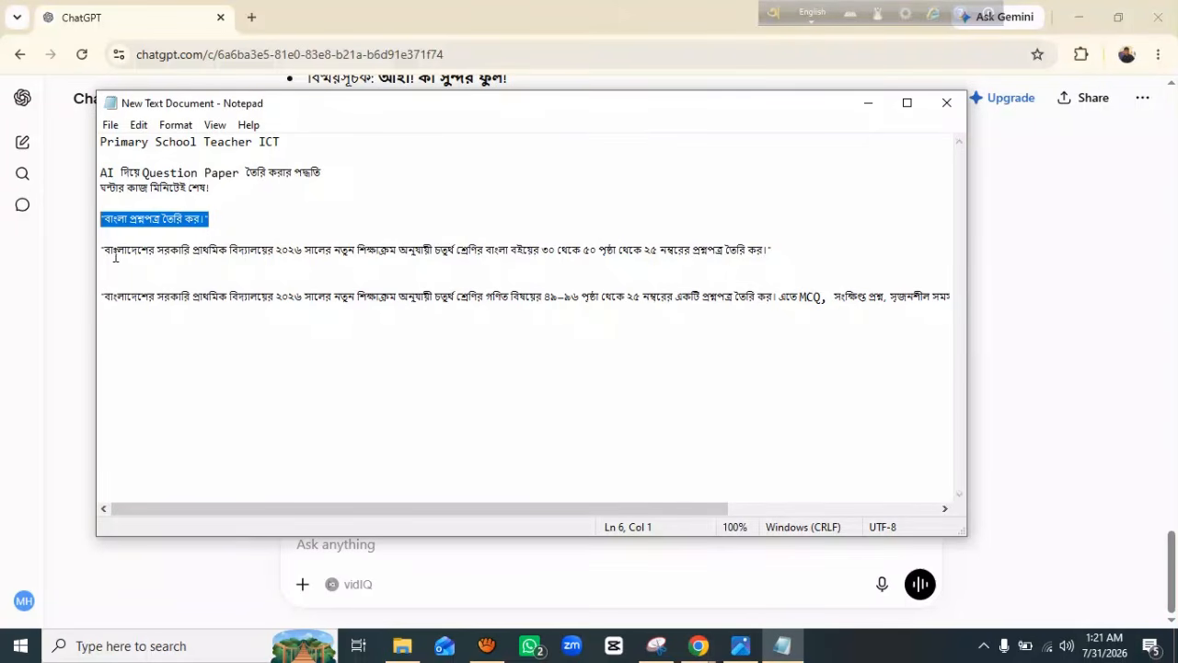
drag(101, 250, 788, 253)
right_click(660, 251)
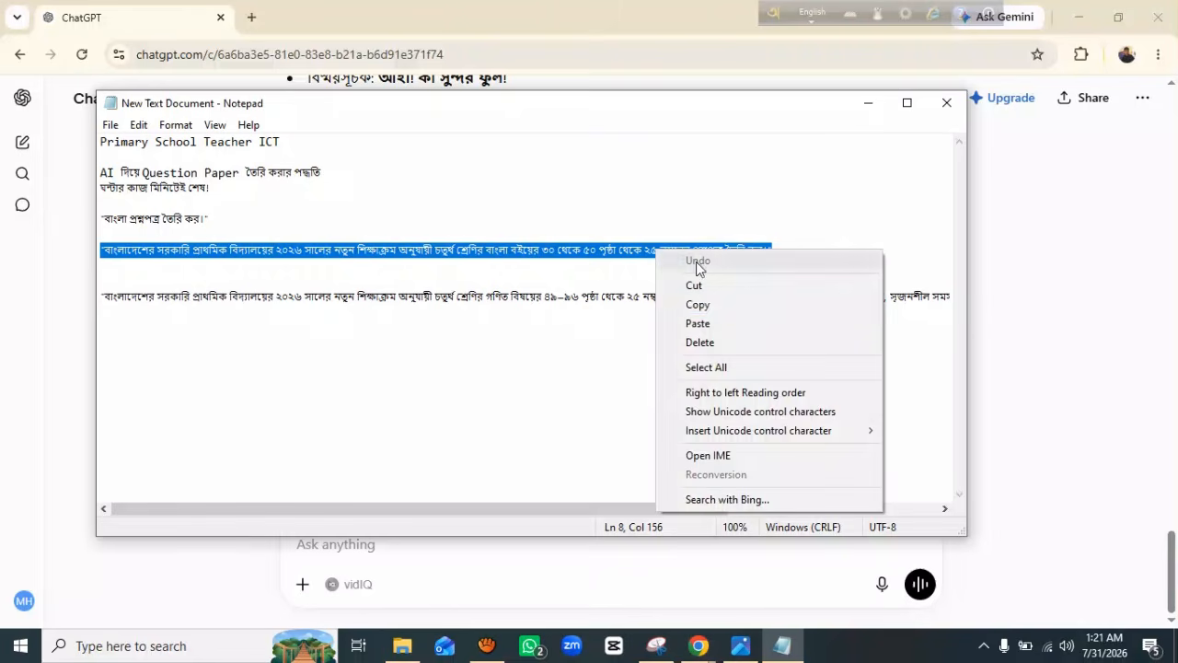
click(709, 303)
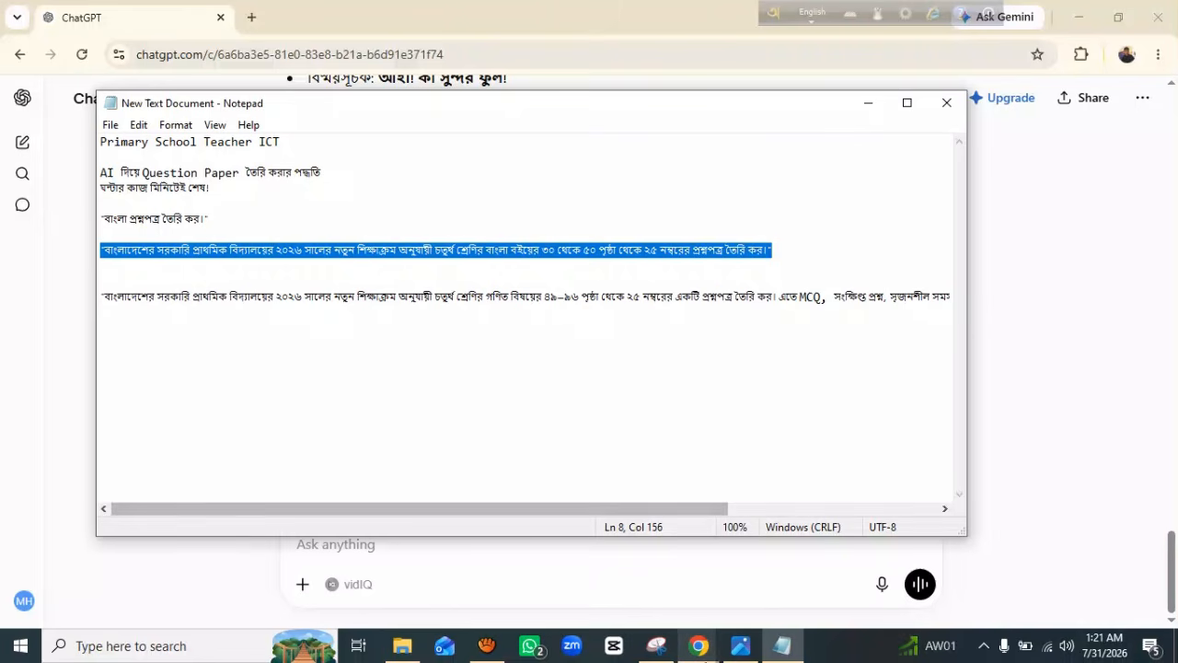
Switch back to the ChatGPT chat in Chrome and send the copied class four Bangla prompt for pages 30 to 50.
mouse_move(705, 650)
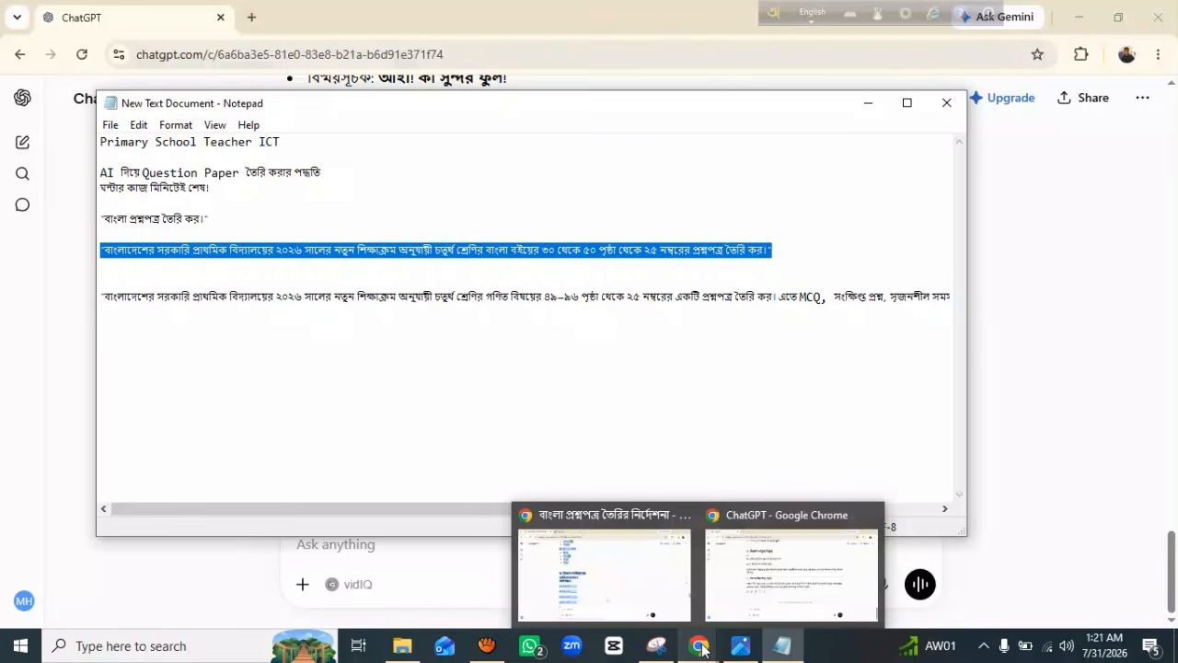
click(736, 584)
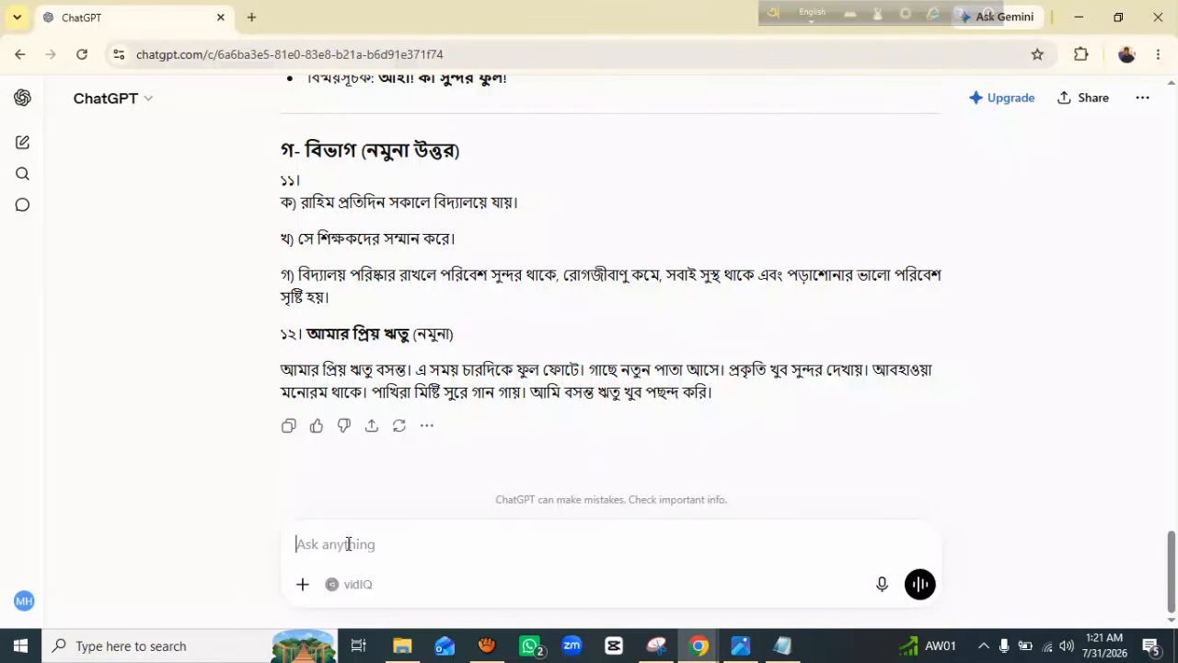
key(ctrl+v)
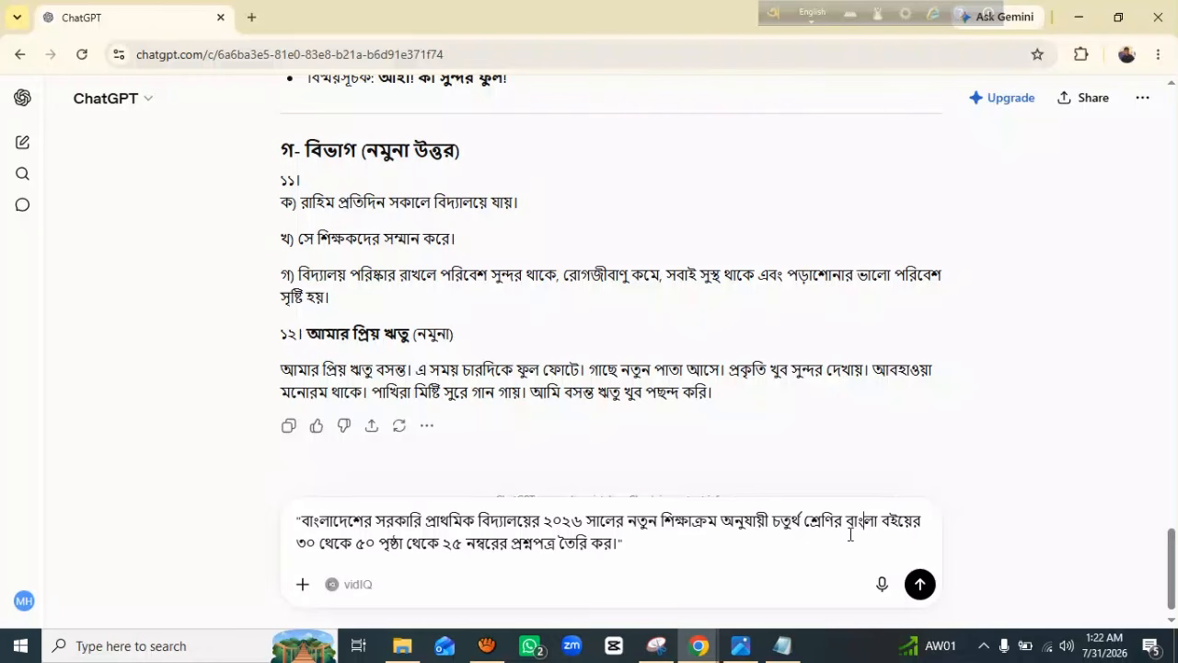
click(919, 583)
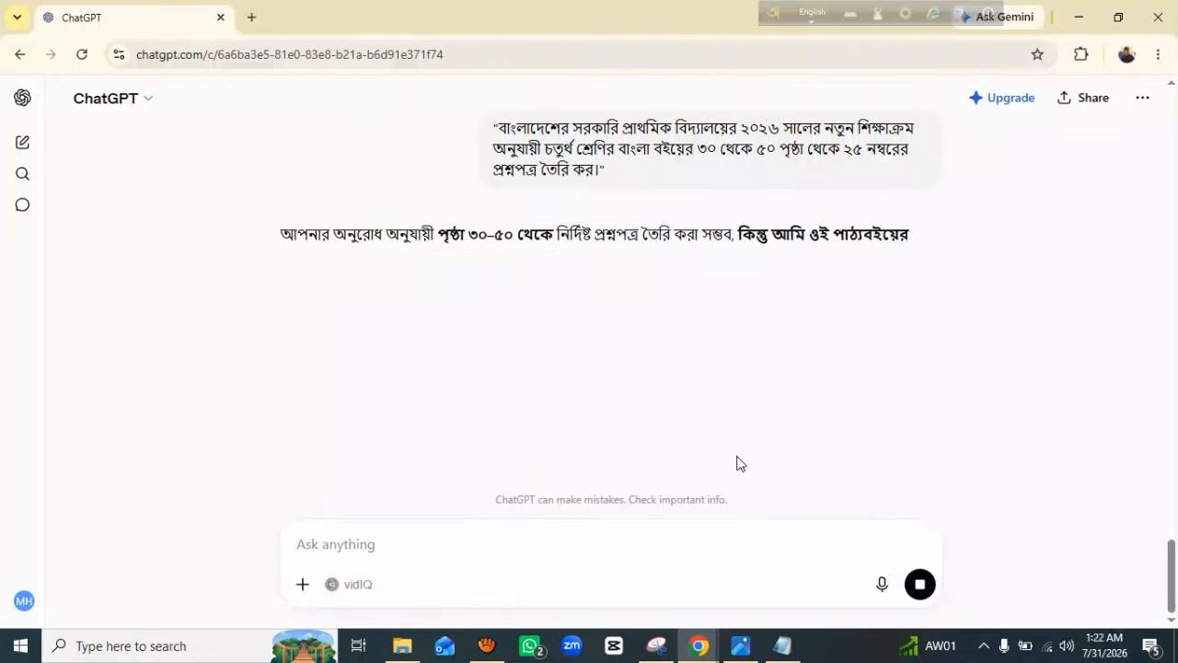
Read ChatGPT's reply about the page 30–50 request, highlighting the instruction to upload page images or a PDF.
scroll(580, 416, down, 3)
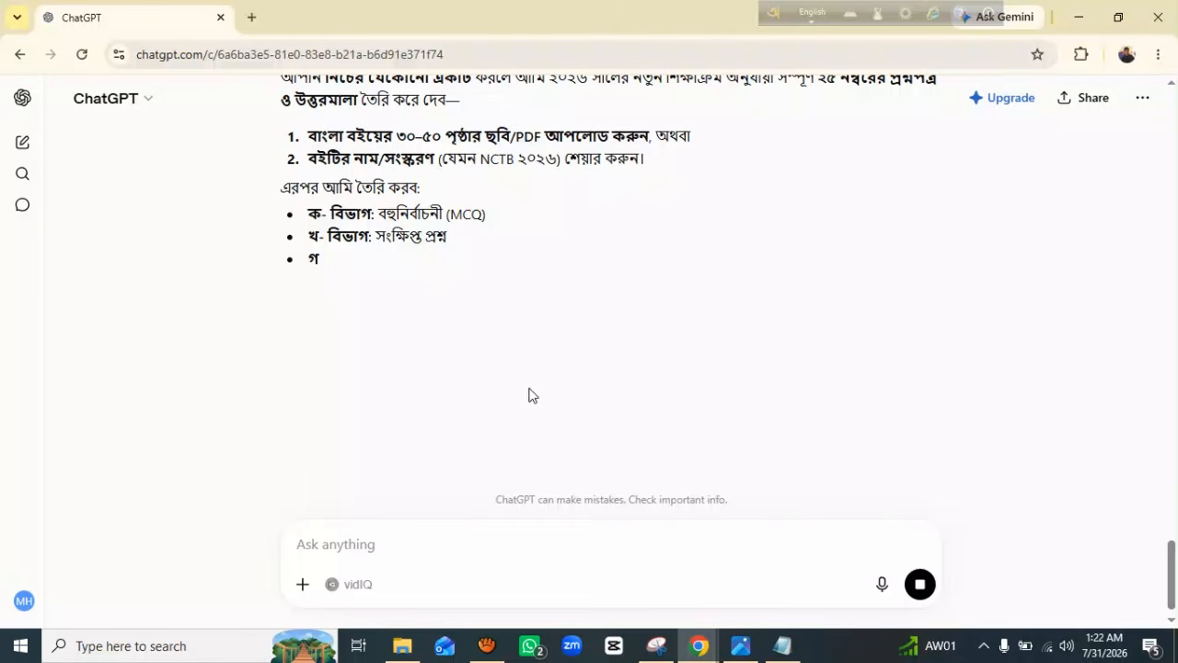
scroll(561, 324, up, 2)
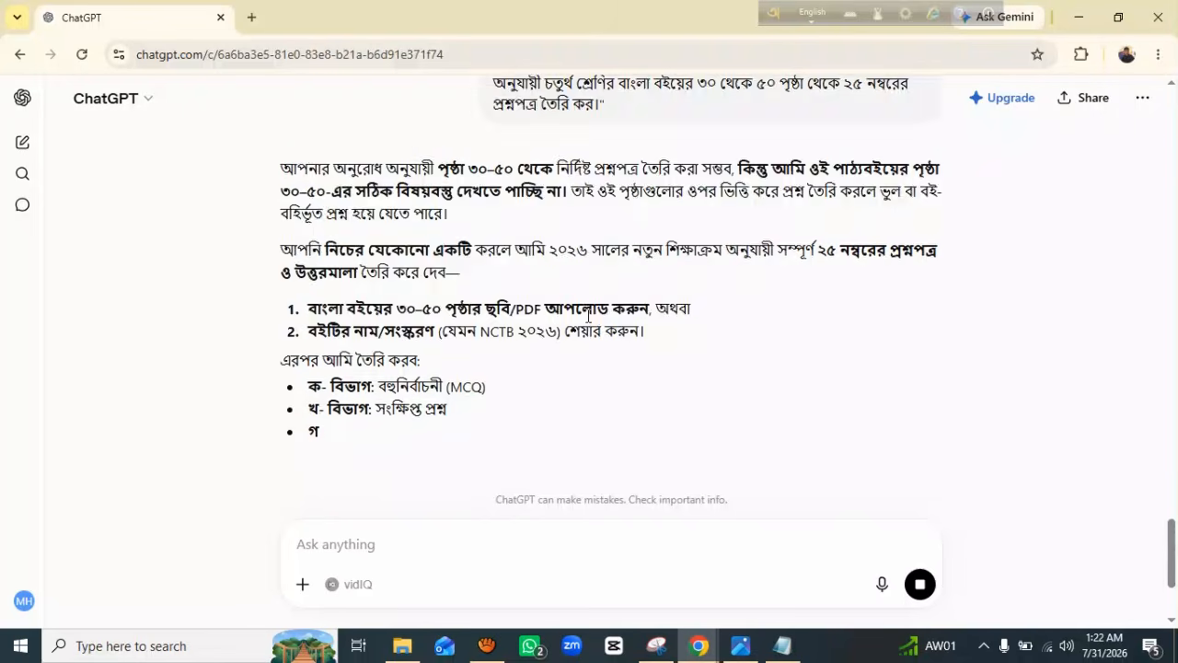
scroll(585, 315, down, 2)
scroll(552, 304, up, 1)
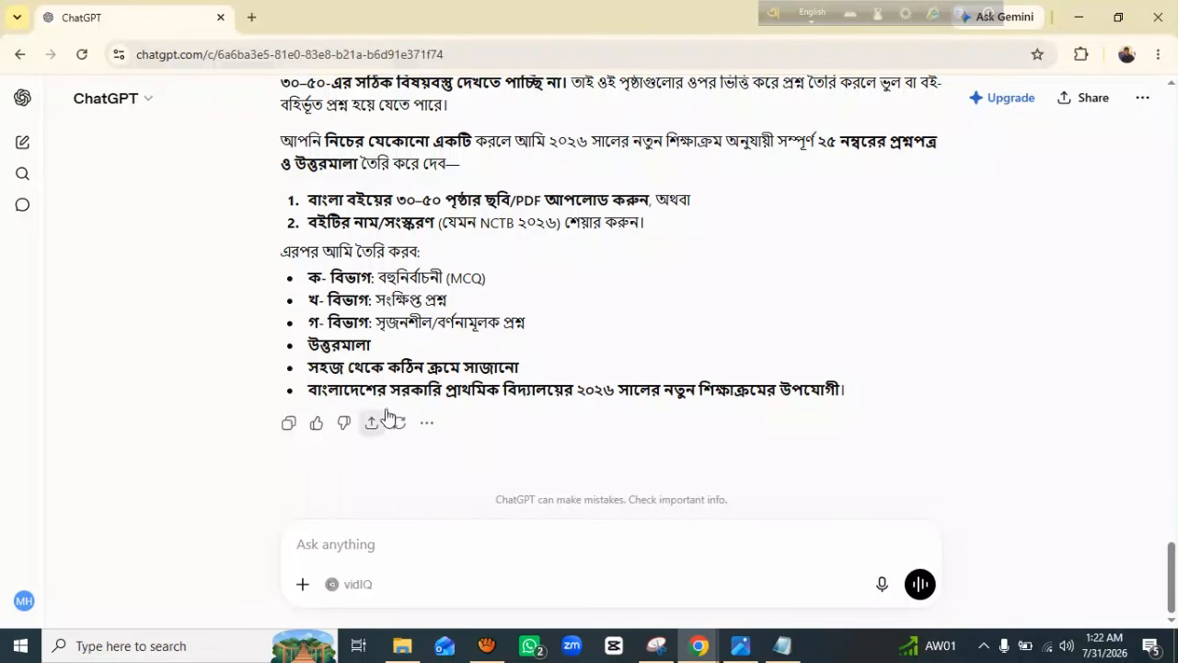
scroll(529, 349, up, 2)
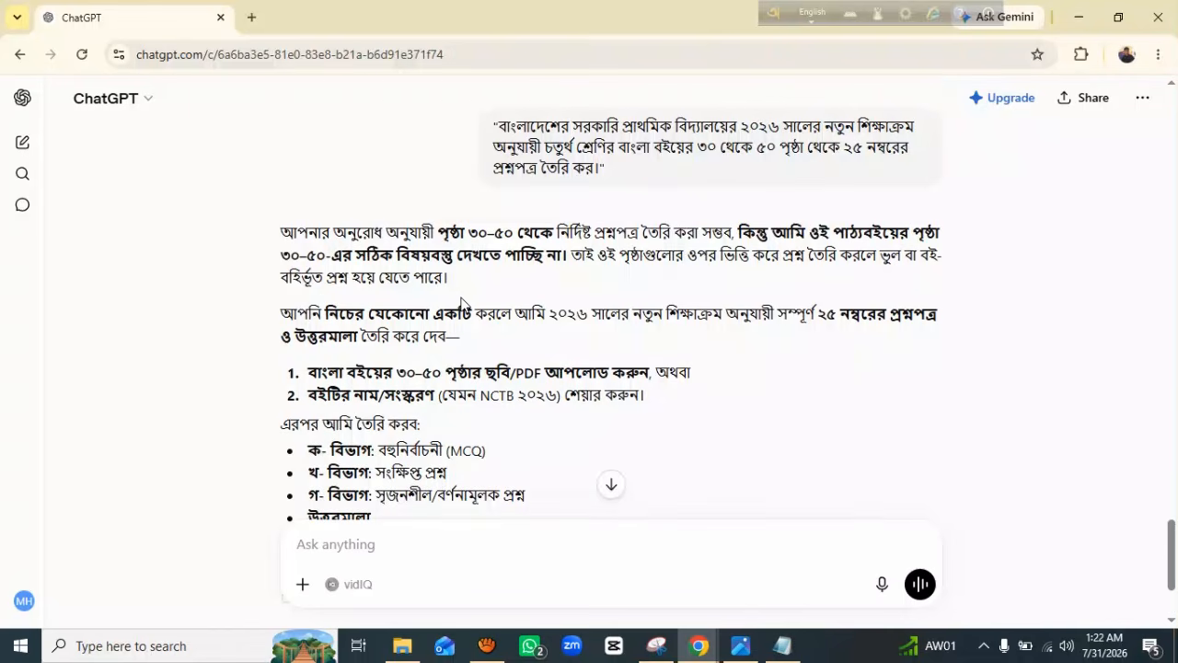
scroll(471, 308, down, 1)
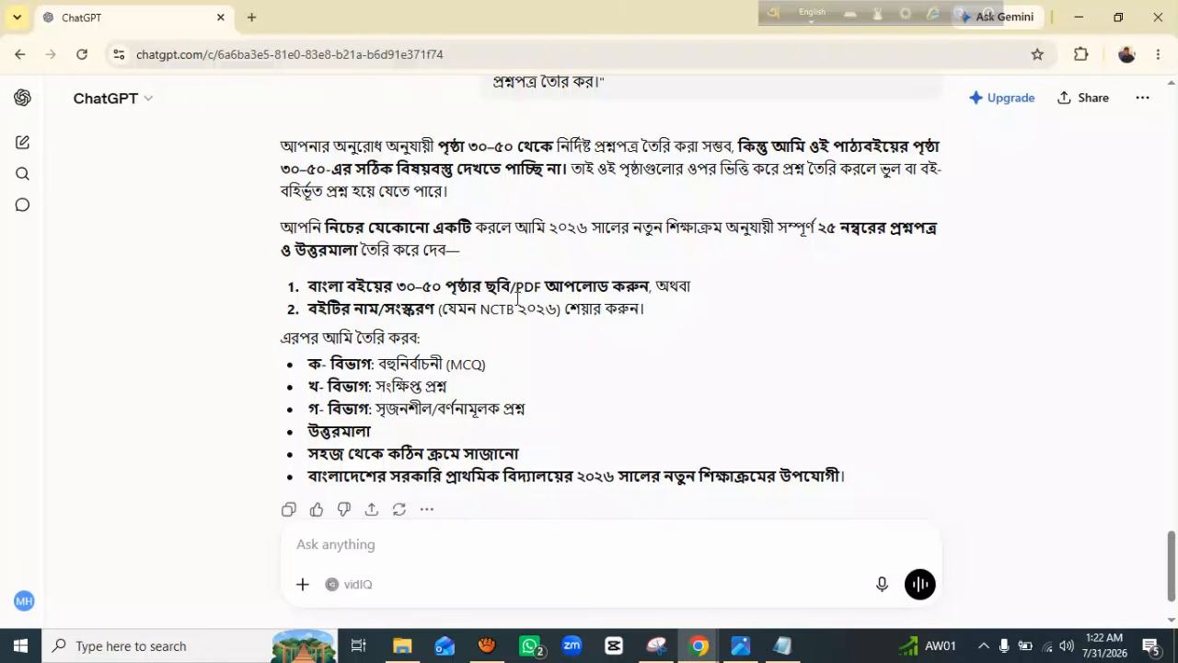
drag(482, 292, 662, 291)
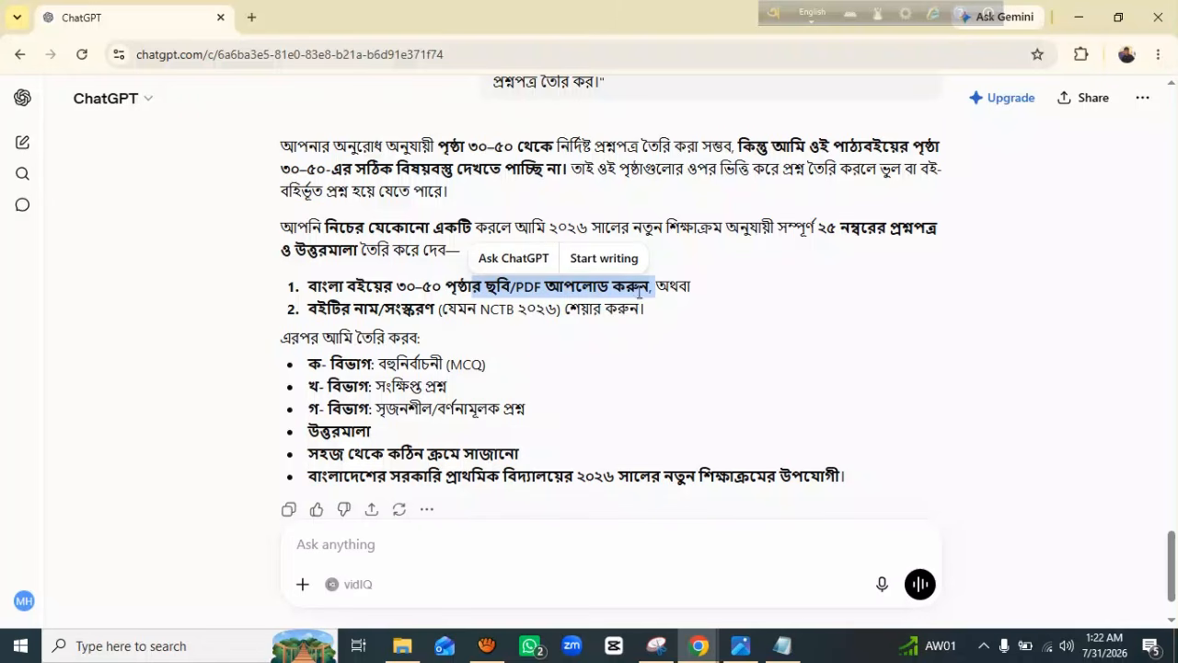
click(647, 294)
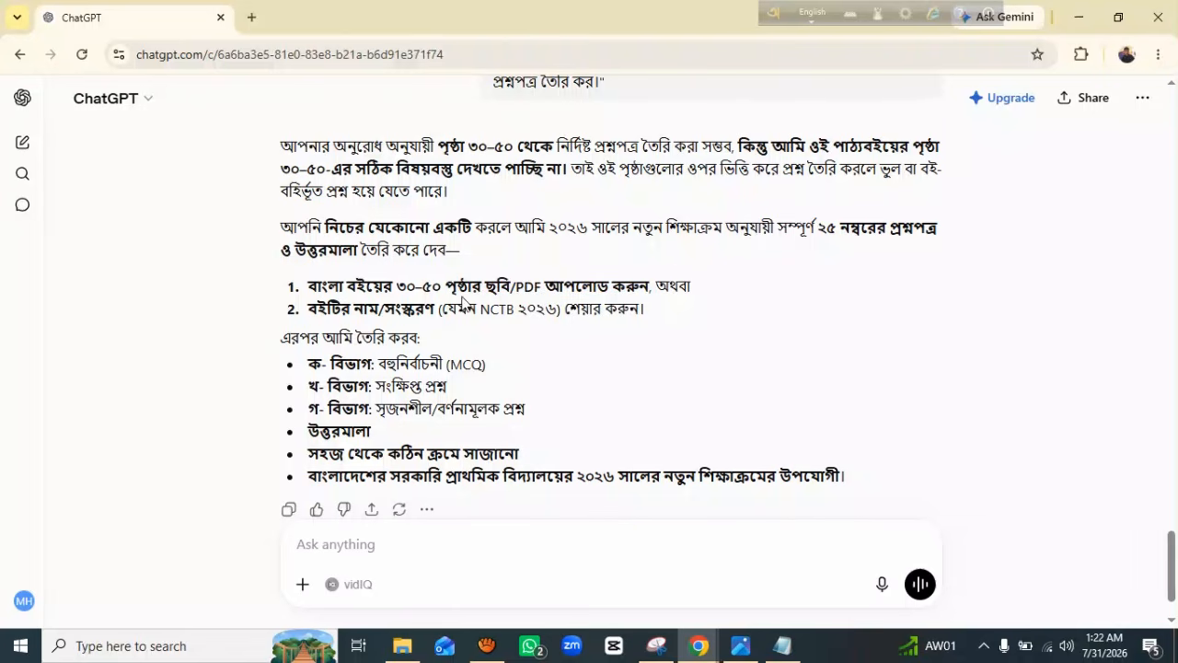
drag(450, 292, 655, 287)
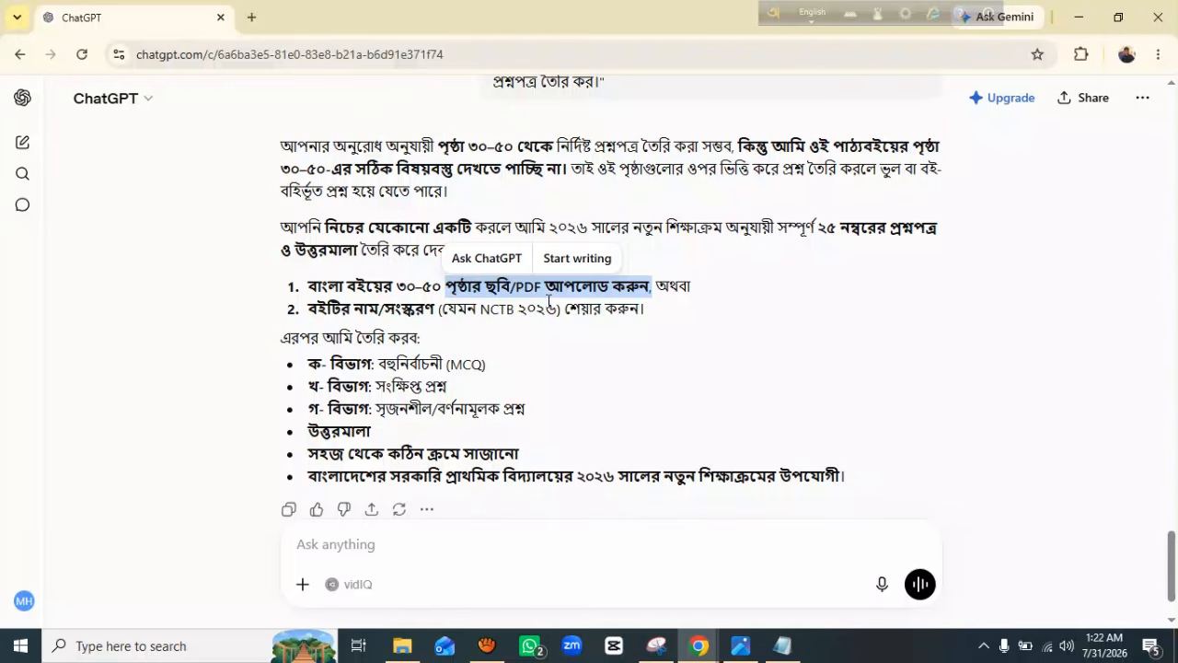
scroll(524, 368, down, 2)
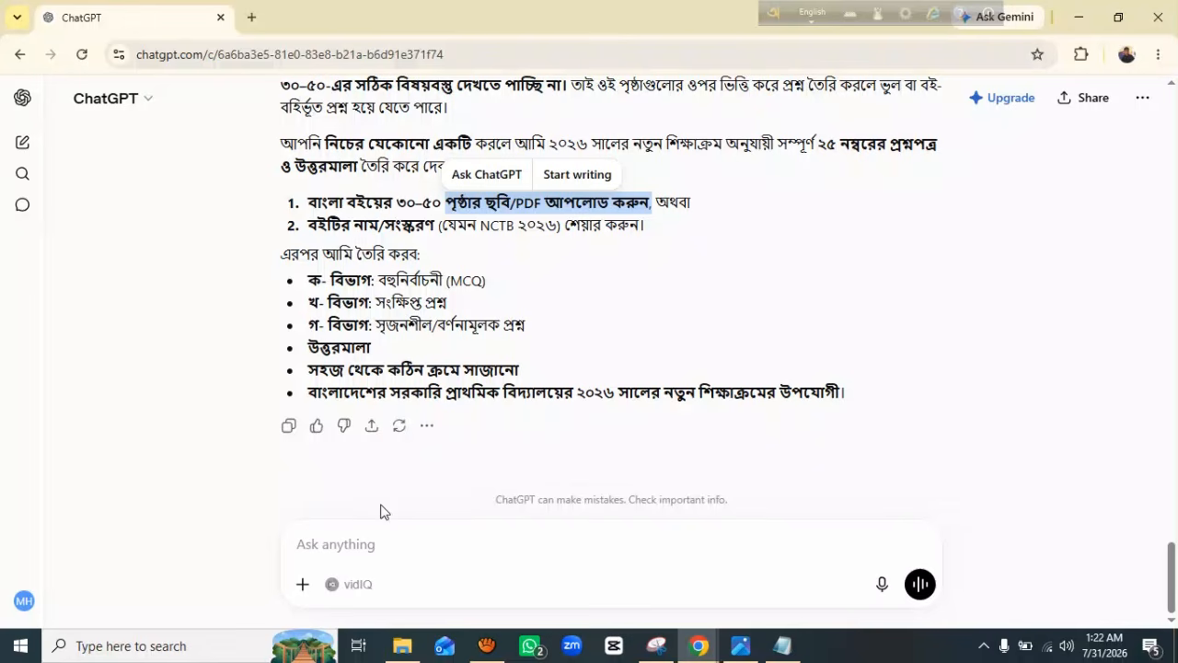
Send the follow-up message "create now" in reply to ChatGPT's request for the textbook pages.
click(370, 553)
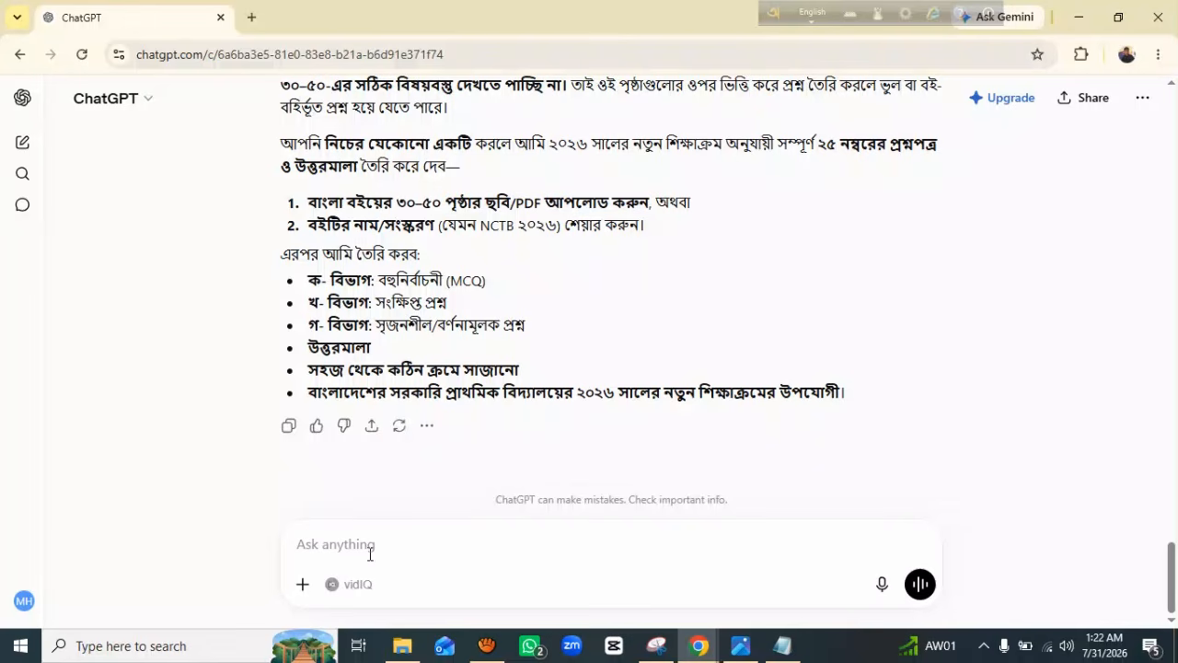
text(create now)
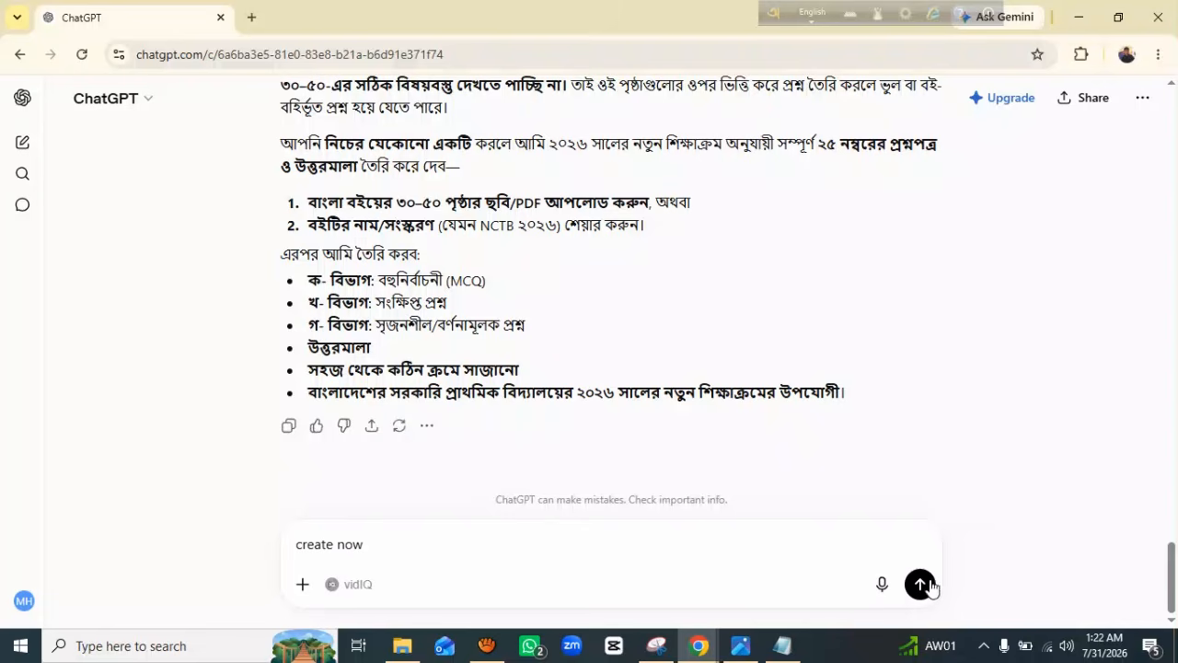
key(Return)
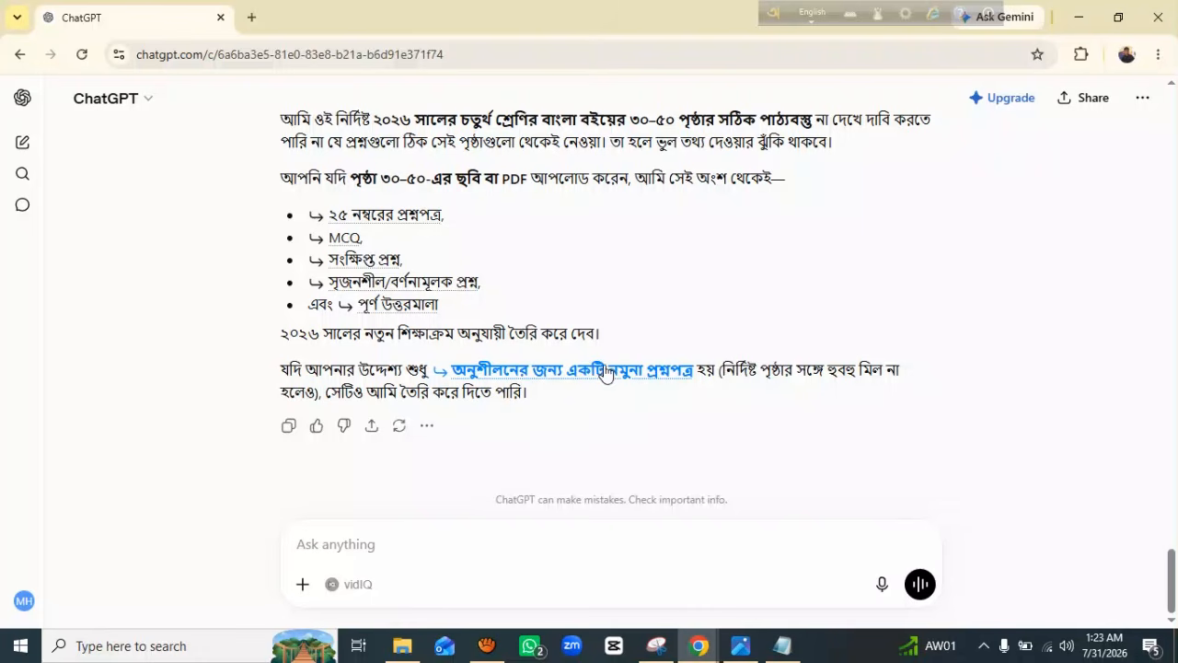
Request the suggested practice sample question paper from ChatGPT's reply and review it from the full-marks line to the answer key.
click(644, 373)
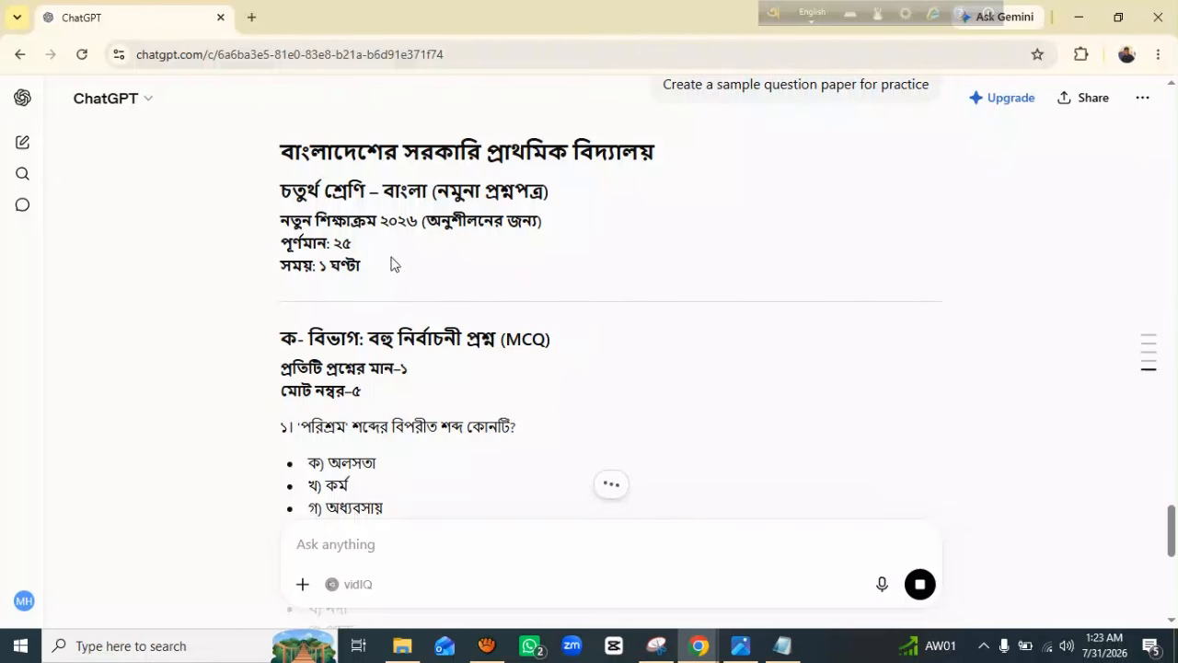
scroll(434, 284, down, 3)
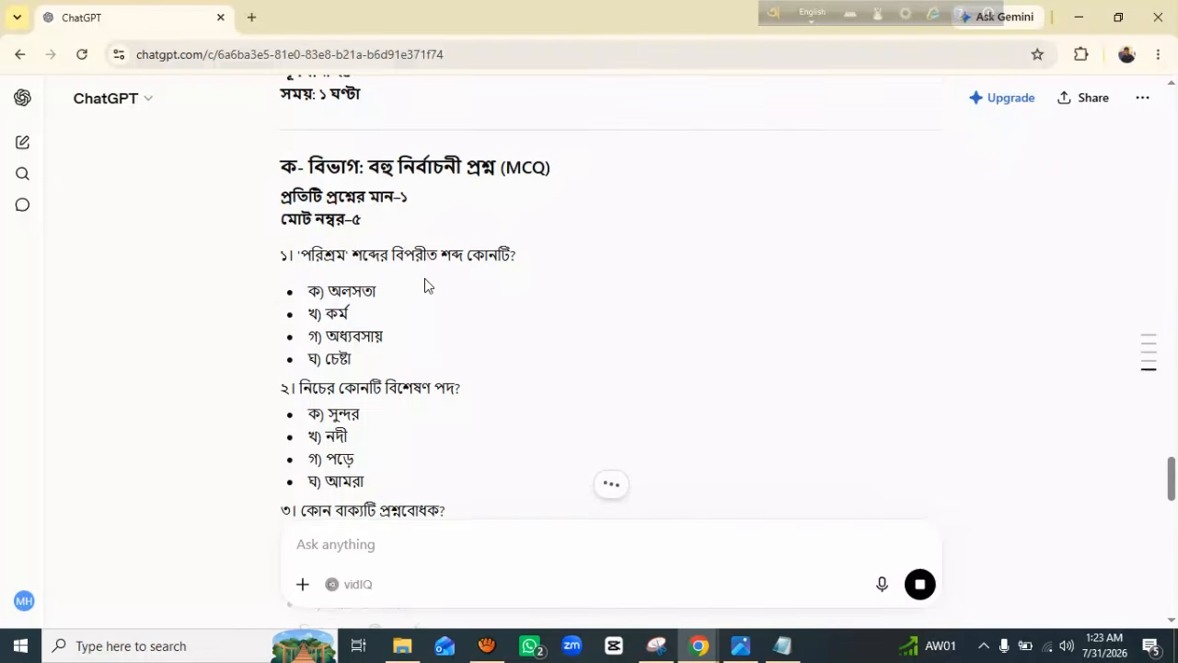
scroll(436, 208, up, 3)
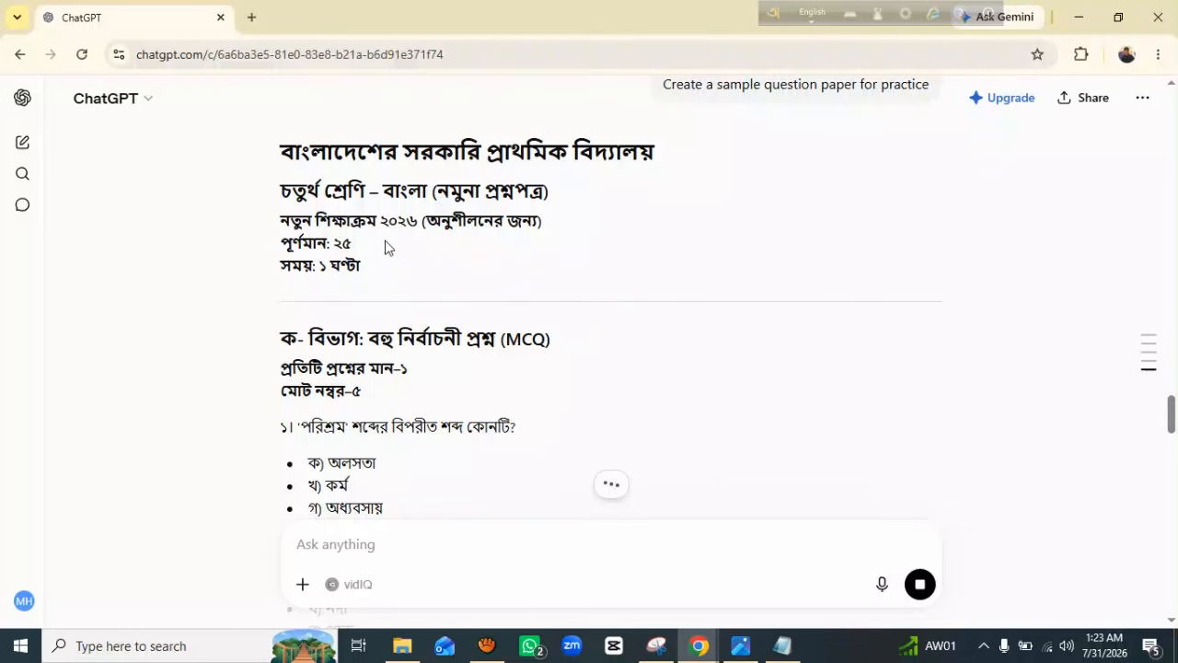
drag(352, 245, 280, 245)
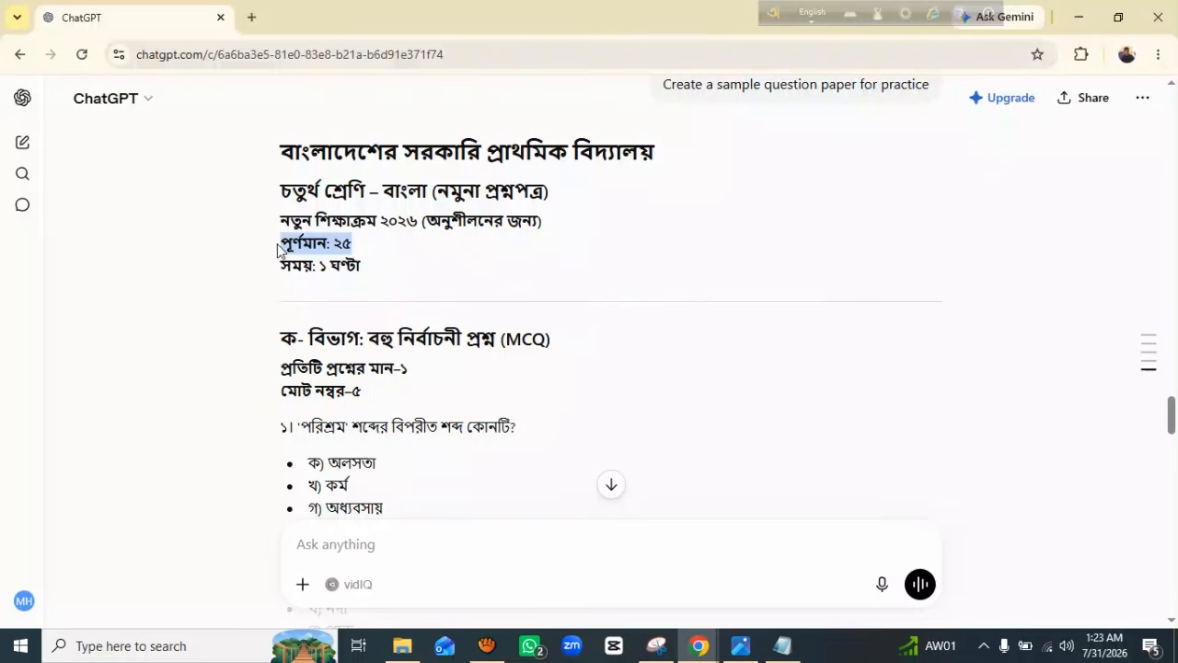
scroll(366, 271, down, 15)
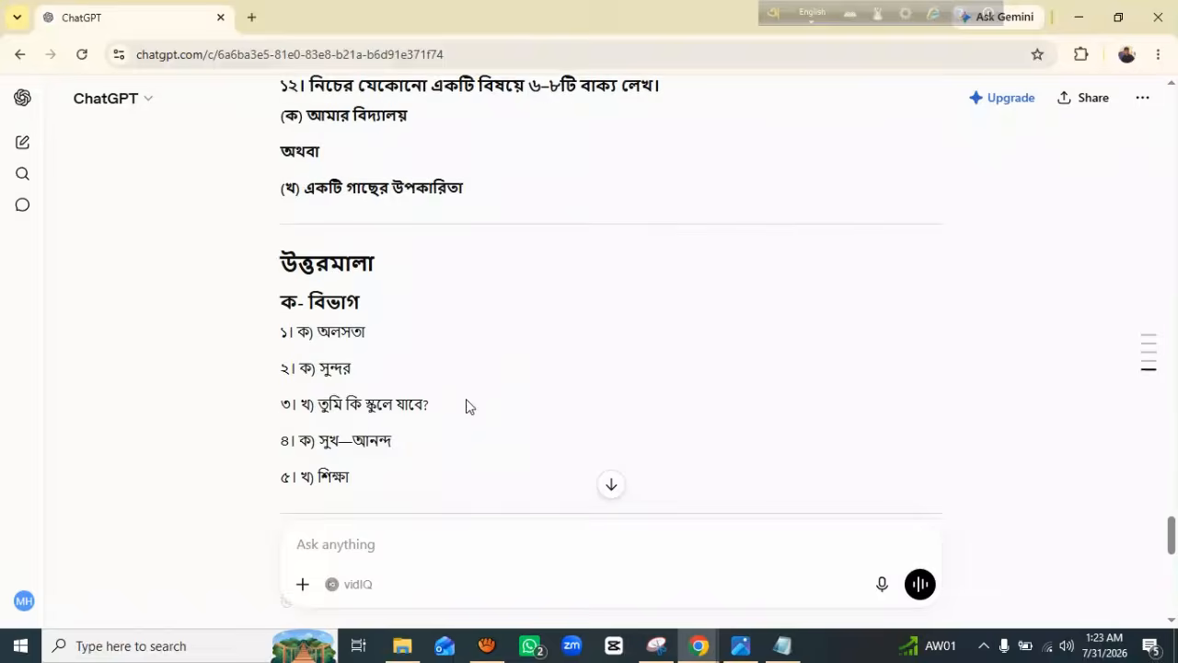
Switch to the Notepad prompt file and select the full class four mathematics prompt line for pages 49–96.
scroll(483, 414, down, 2)
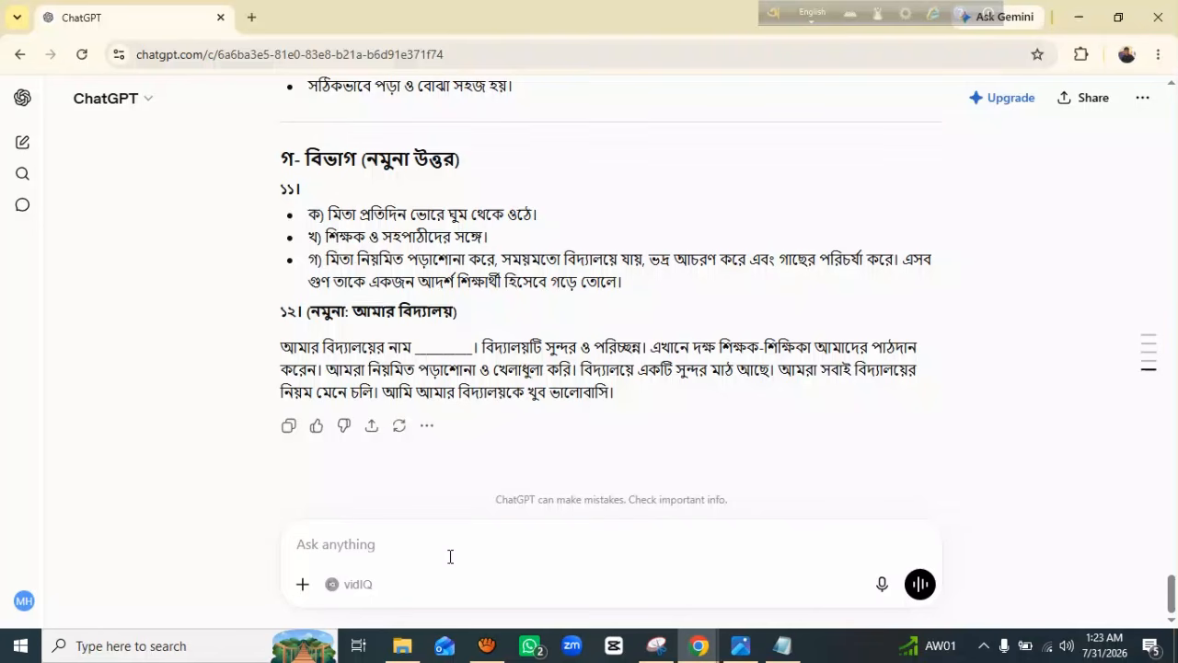
click(787, 649)
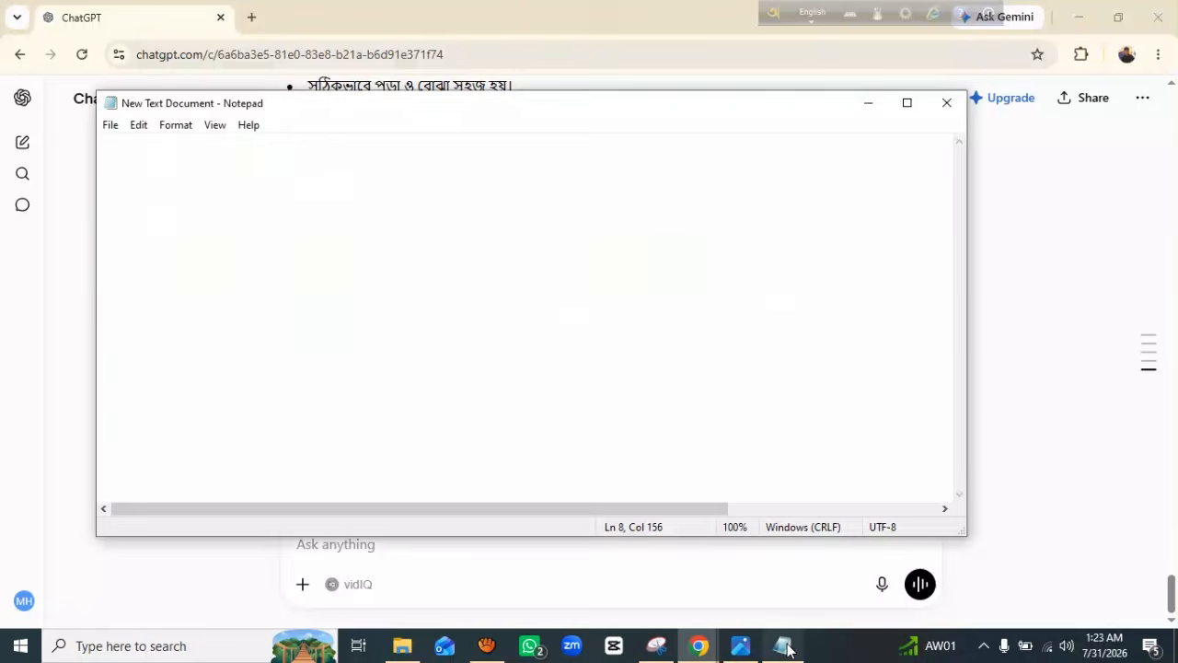
click(108, 307)
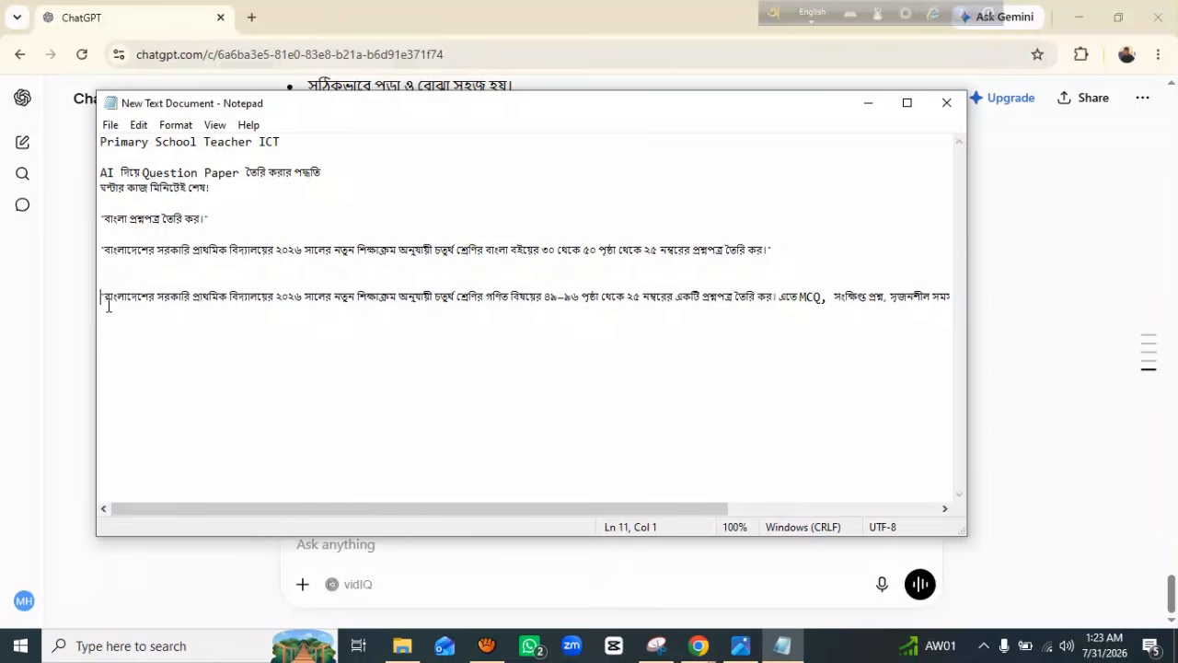
drag(215, 294, 988, 302)
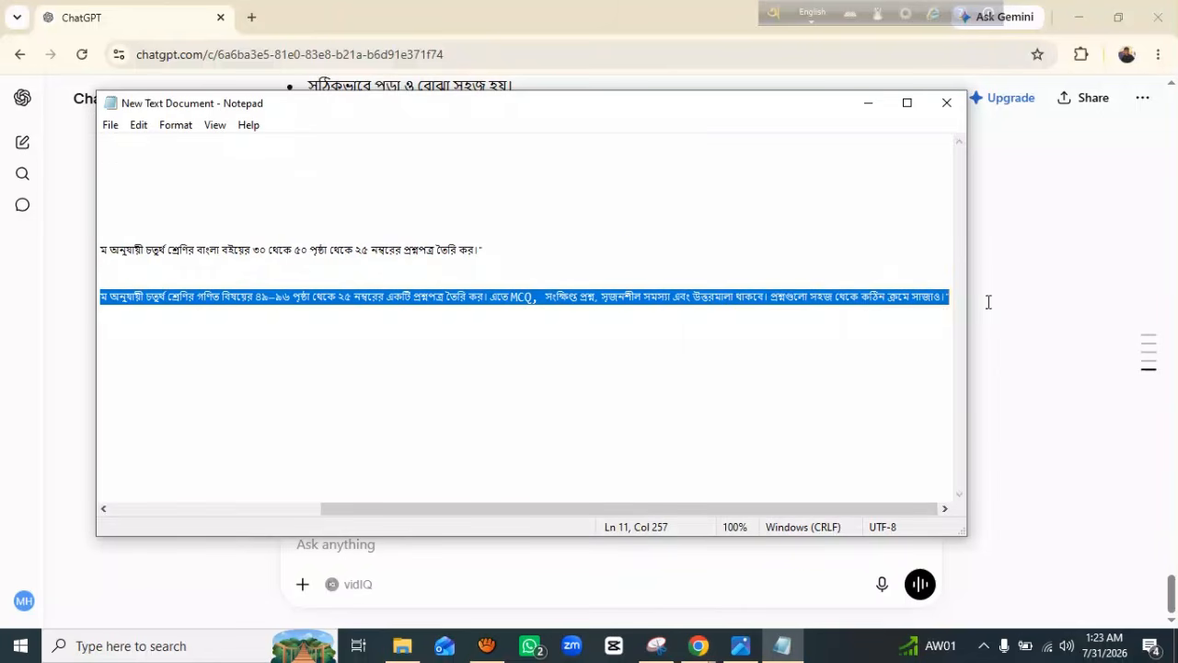
right_click(866, 307)
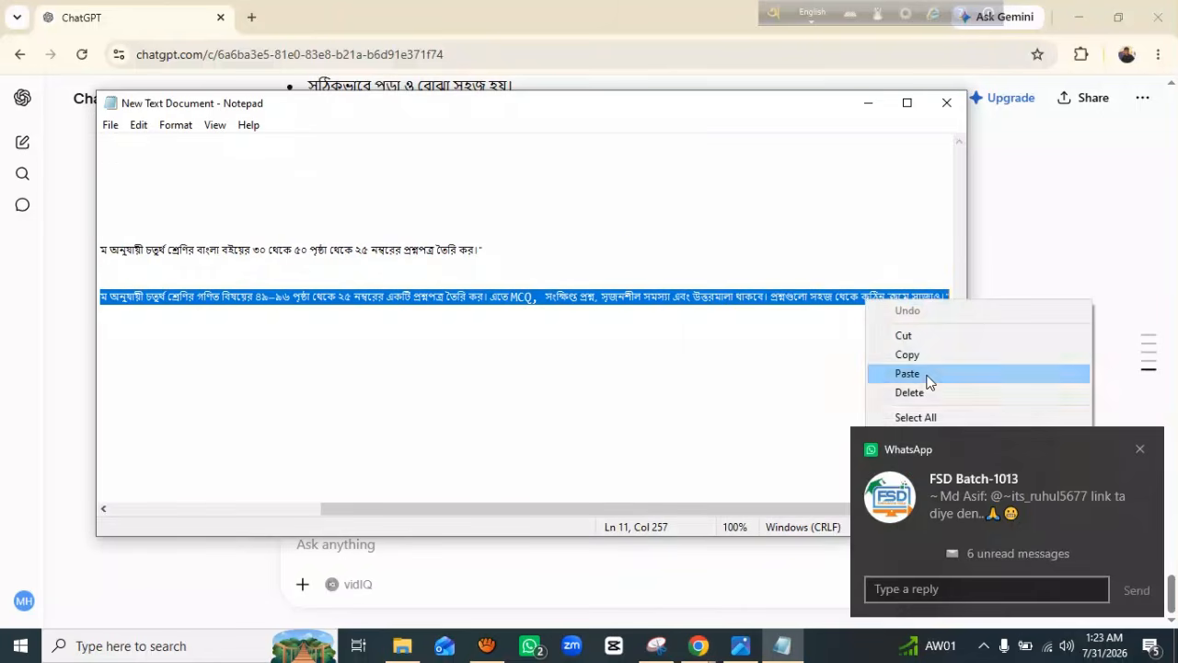
click(926, 376)
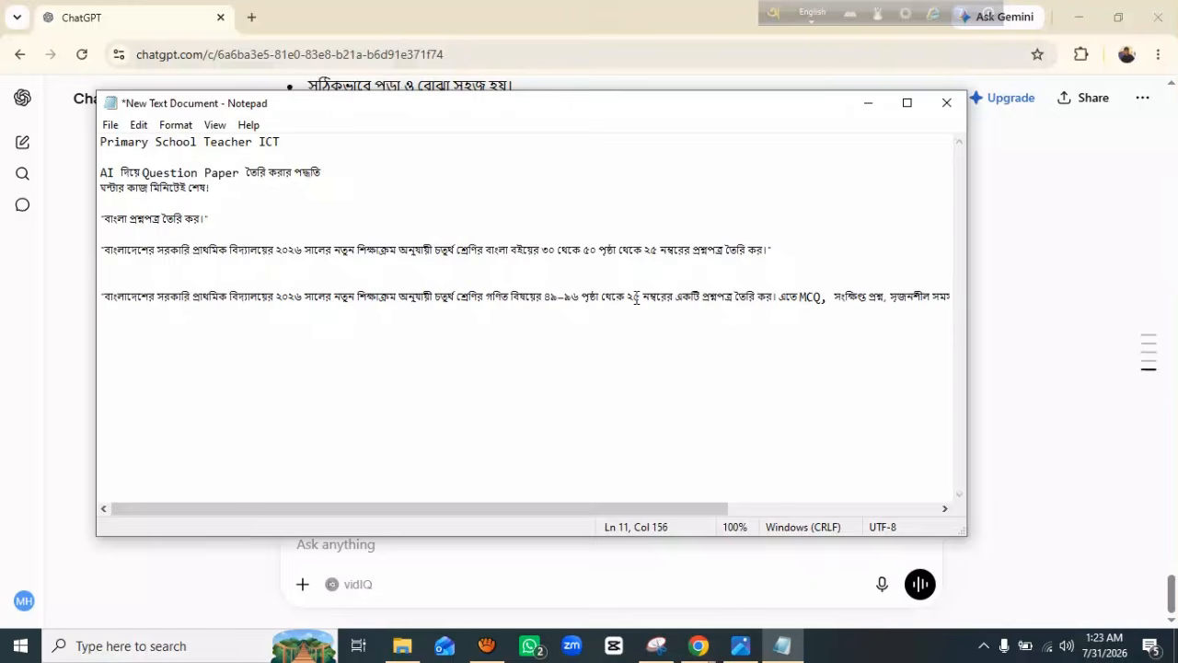
key(Home)
key(shift+End)
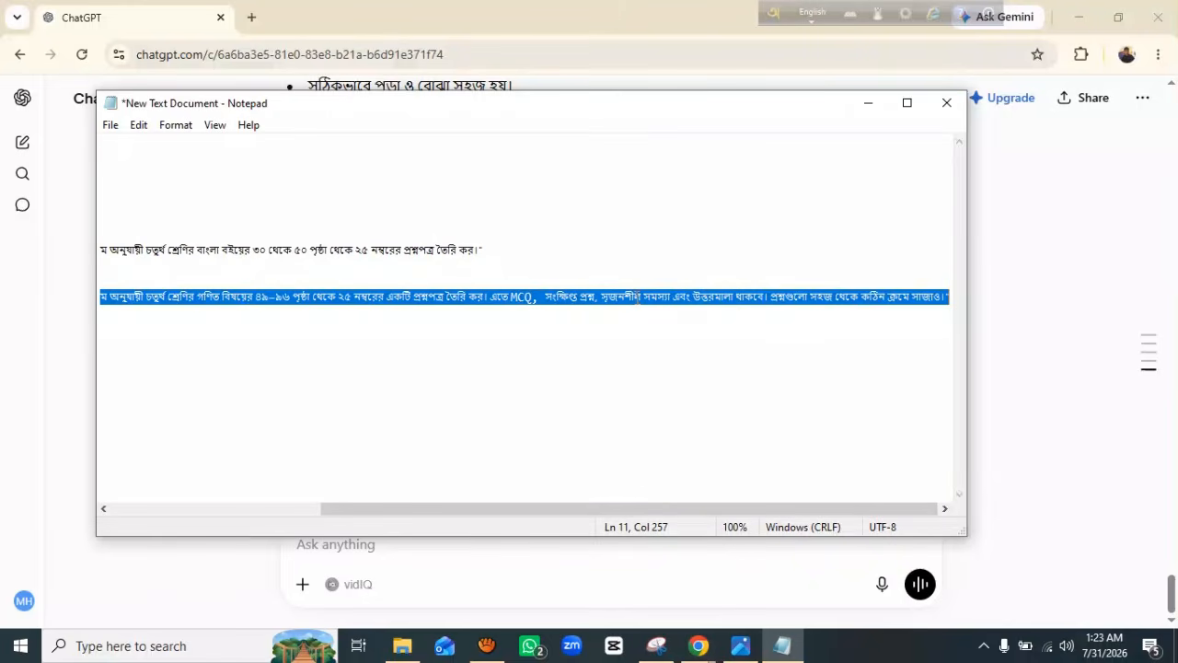
right_click(690, 288)
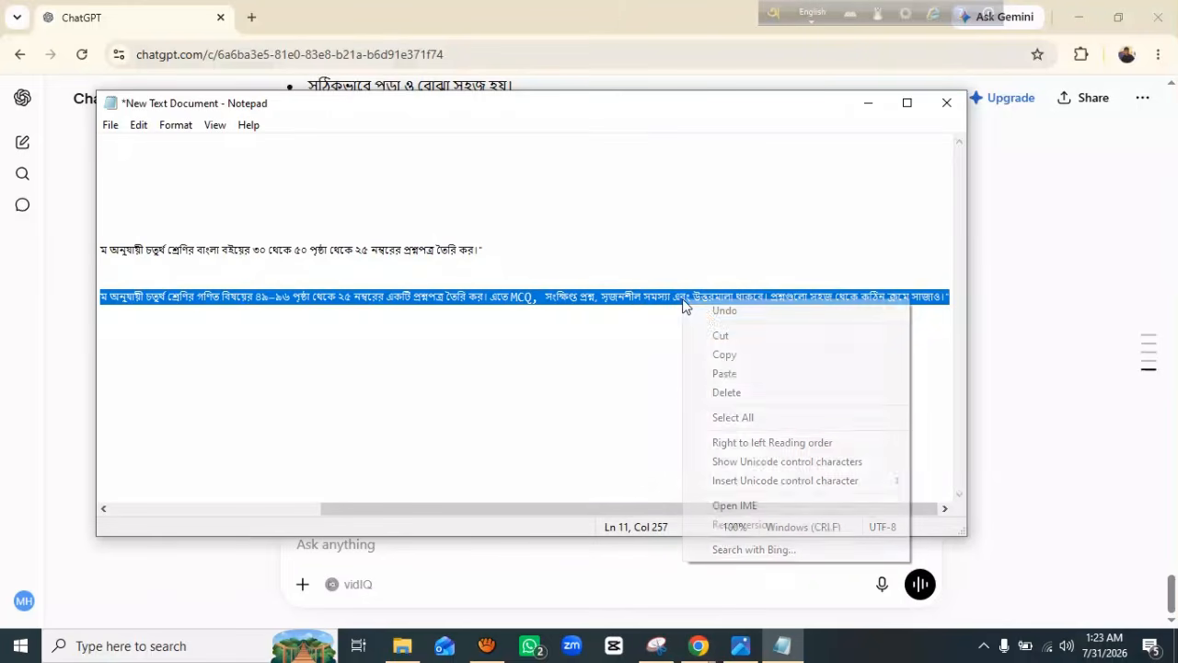
click(727, 372)
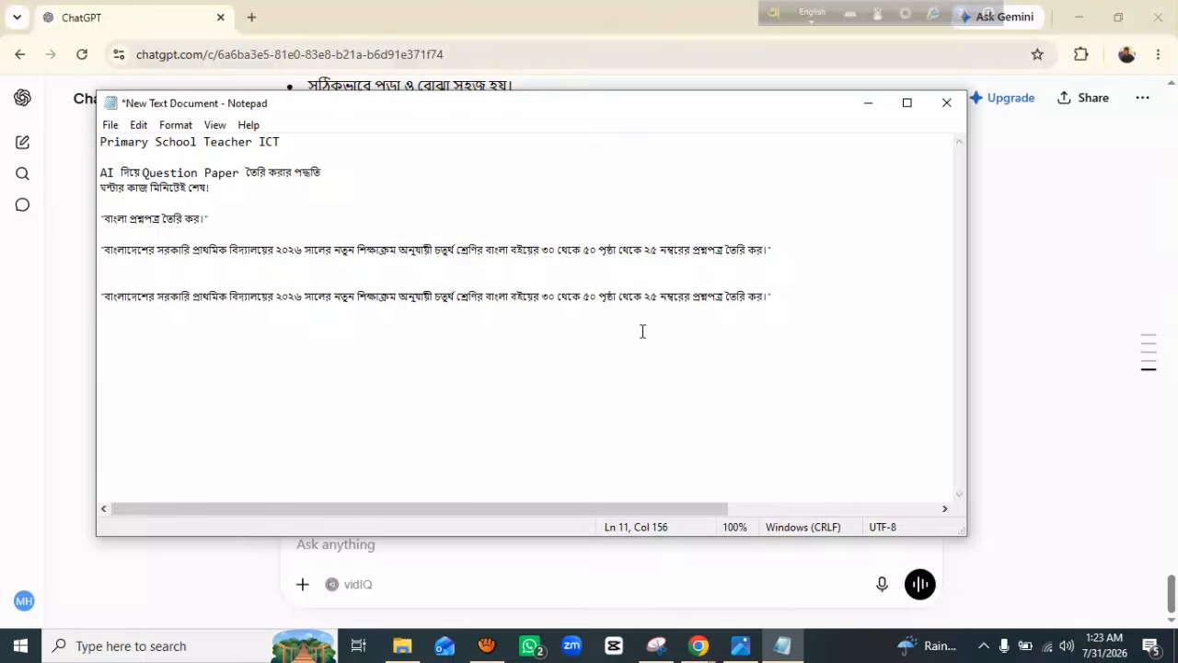
key(ctrl+z)
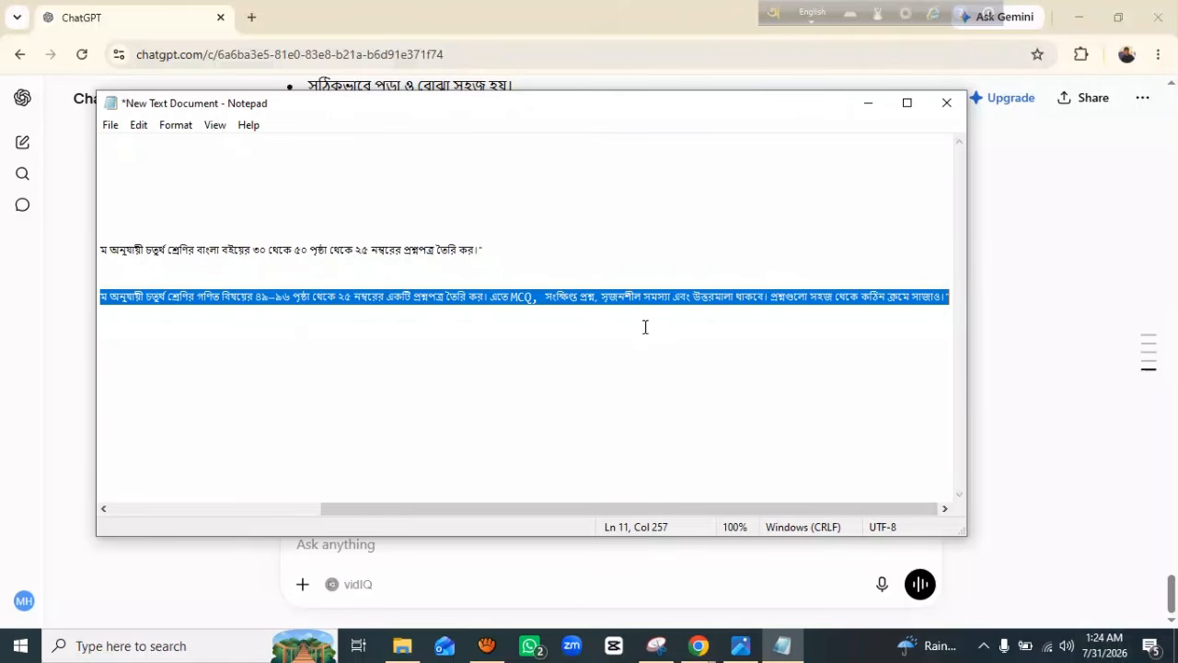
Copy the selected class four mathematics prompt for pages 49–96 and send it in the ChatGPT chat in Chrome.
right_click(653, 308)
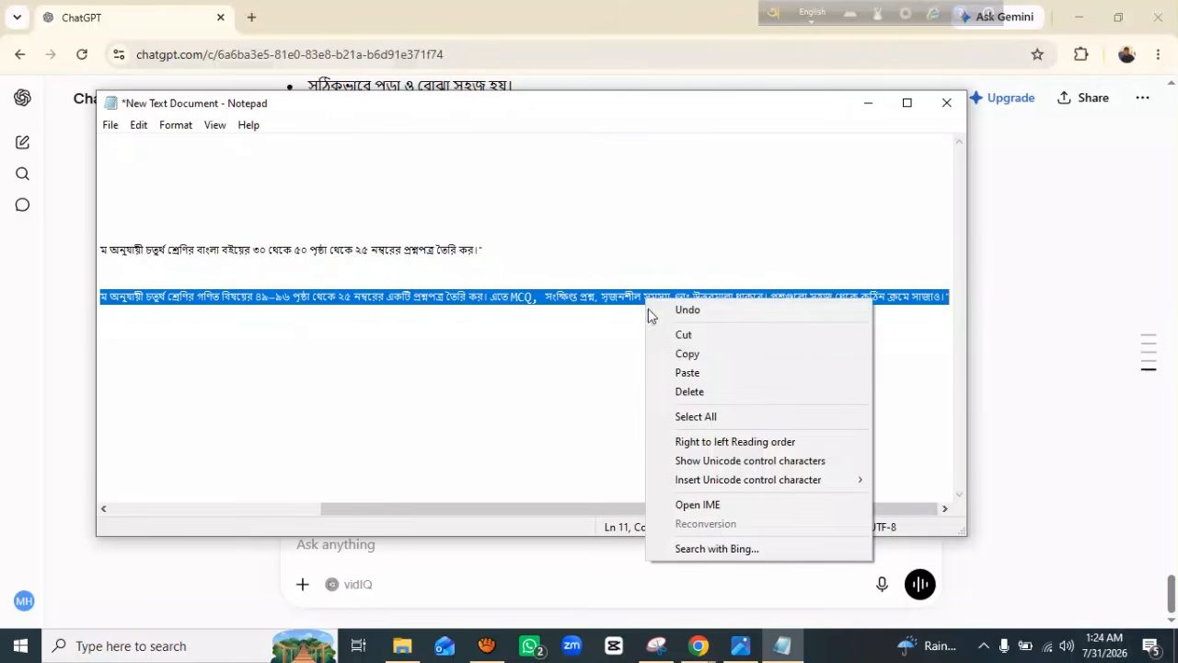
click(708, 359)
click(699, 646)
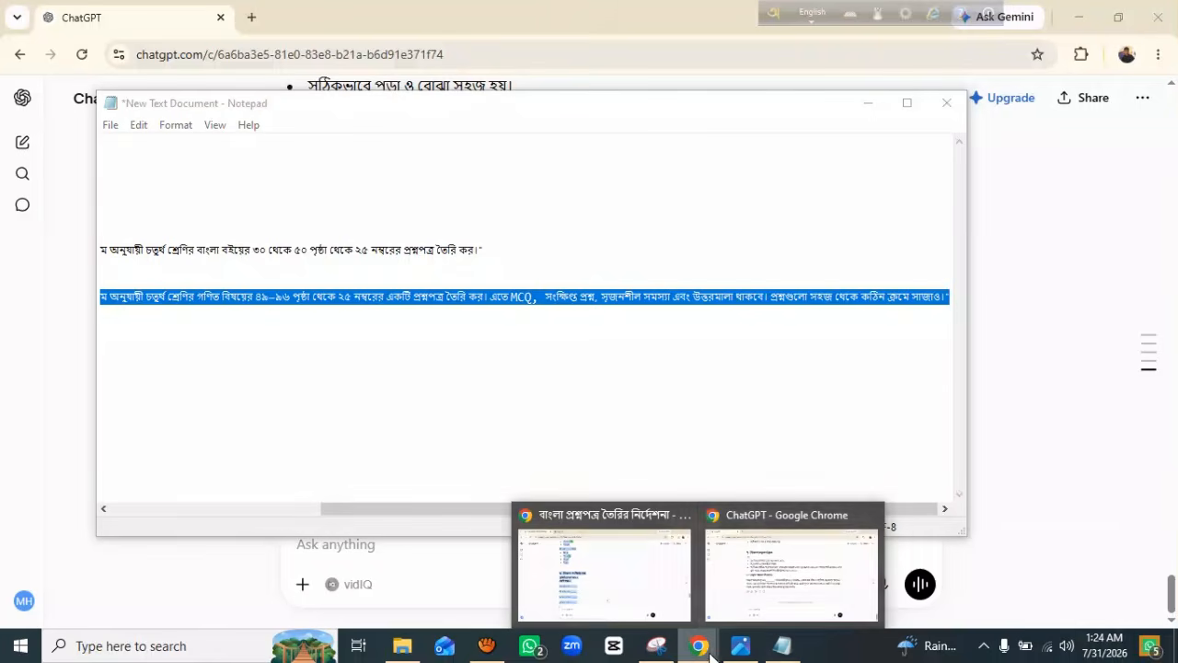
click(760, 559)
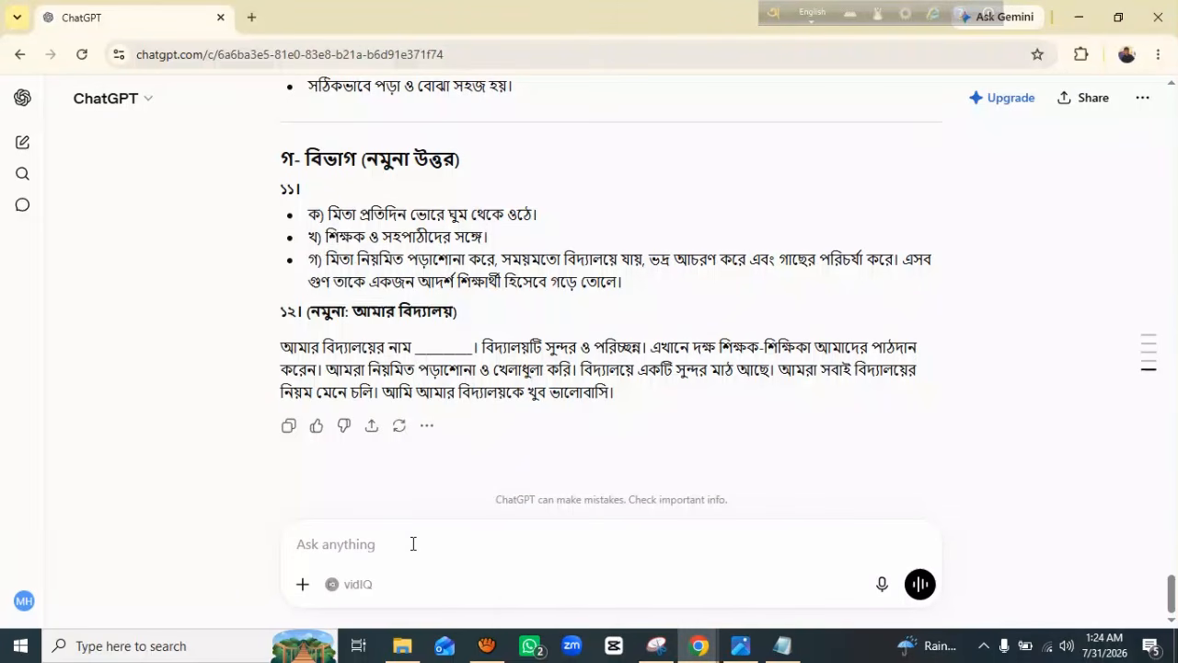
key(ctrl+v)
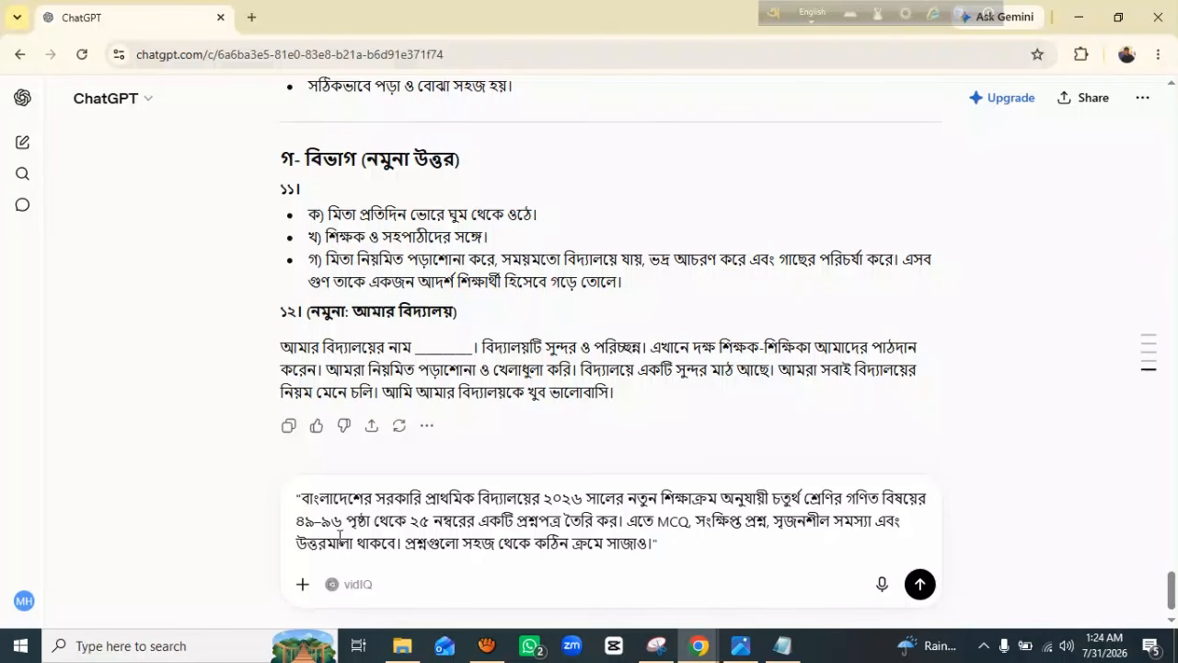
scroll(462, 543, down, 1)
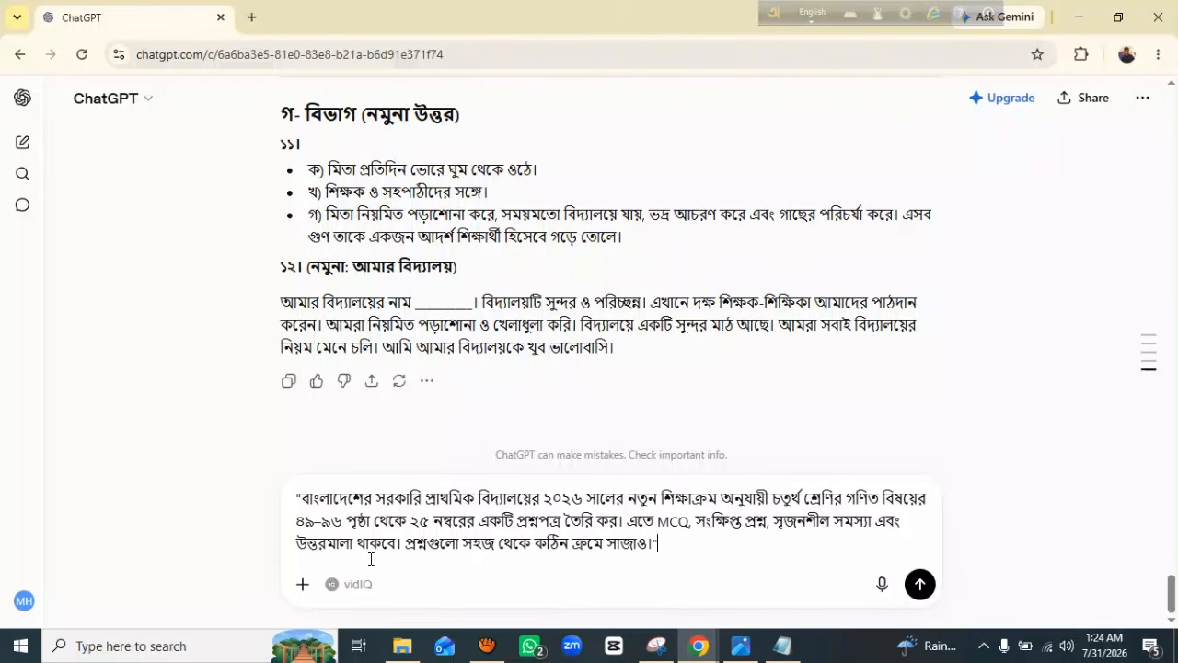
drag(308, 556, 359, 555)
click(427, 555)
click(920, 586)
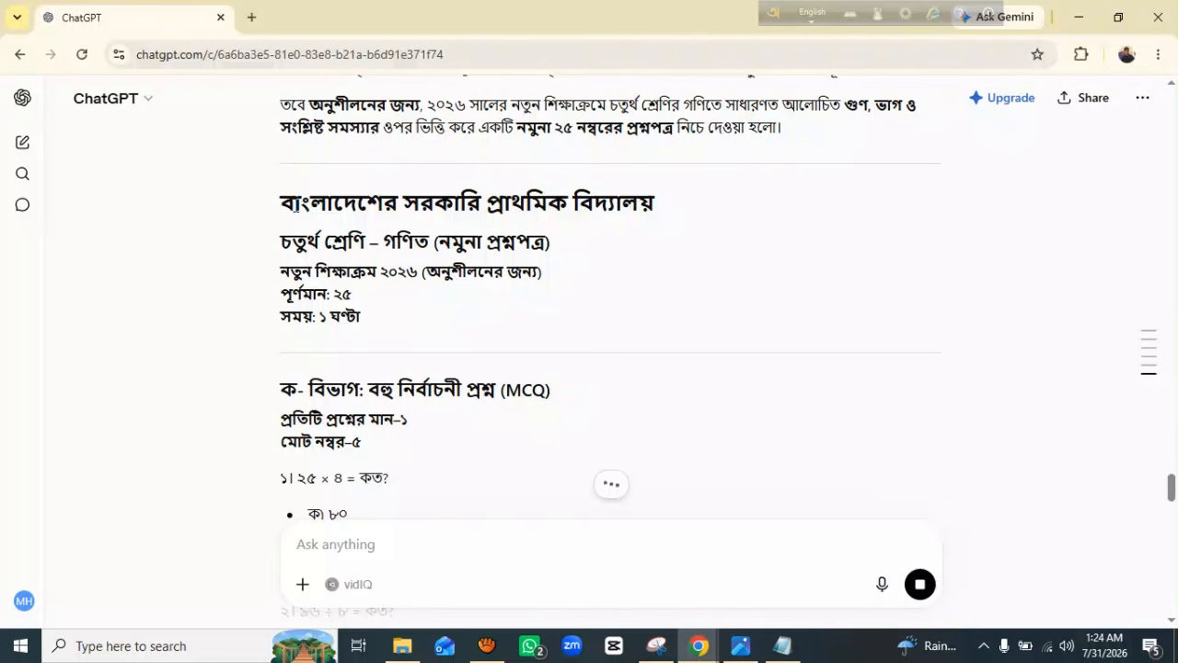
Examine the generated class four mathematics paper from its highlighted heading through the MCQ section to the creative questions.
drag(307, 211, 402, 310)
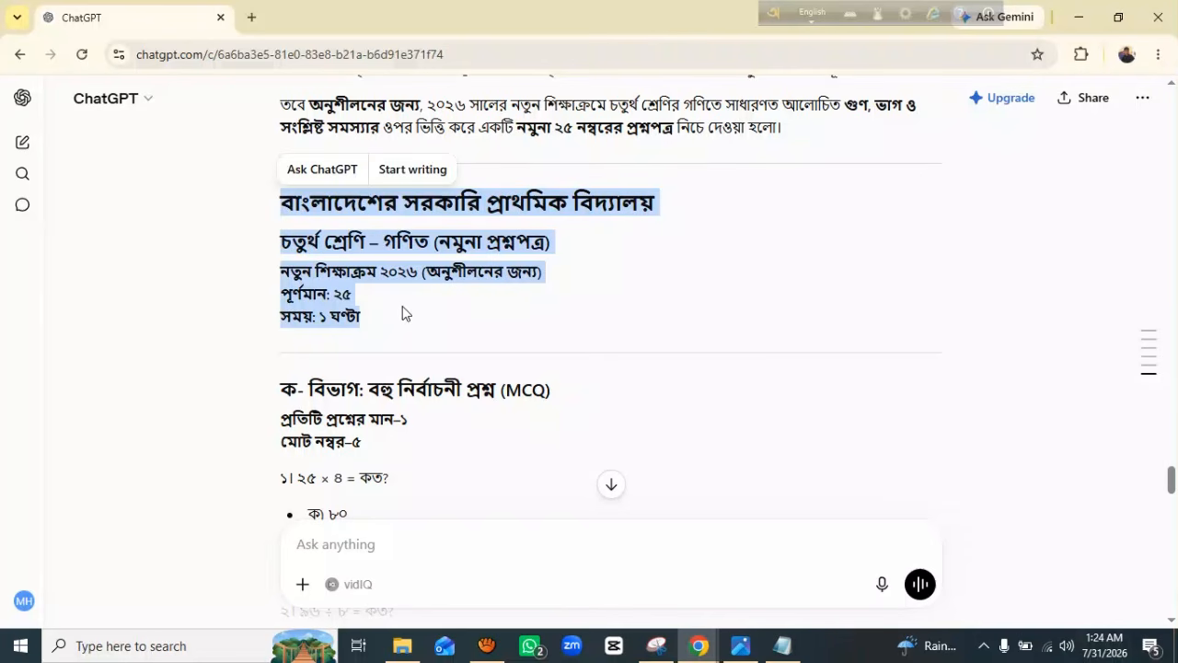
scroll(372, 331, down, 1)
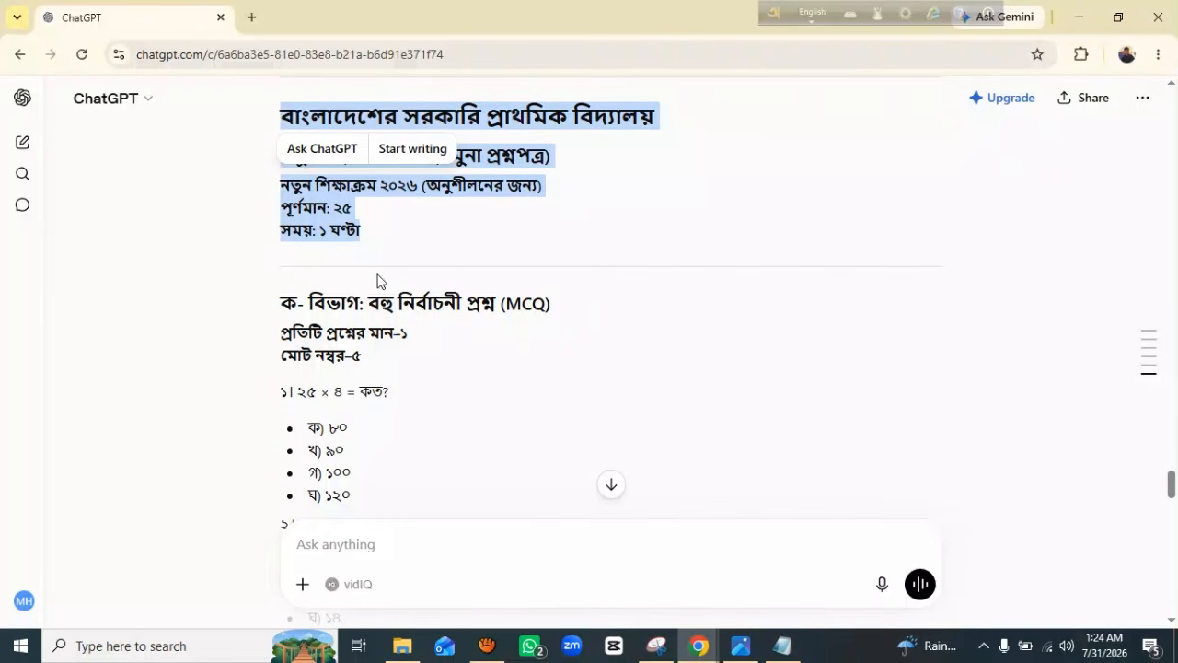
click(410, 233)
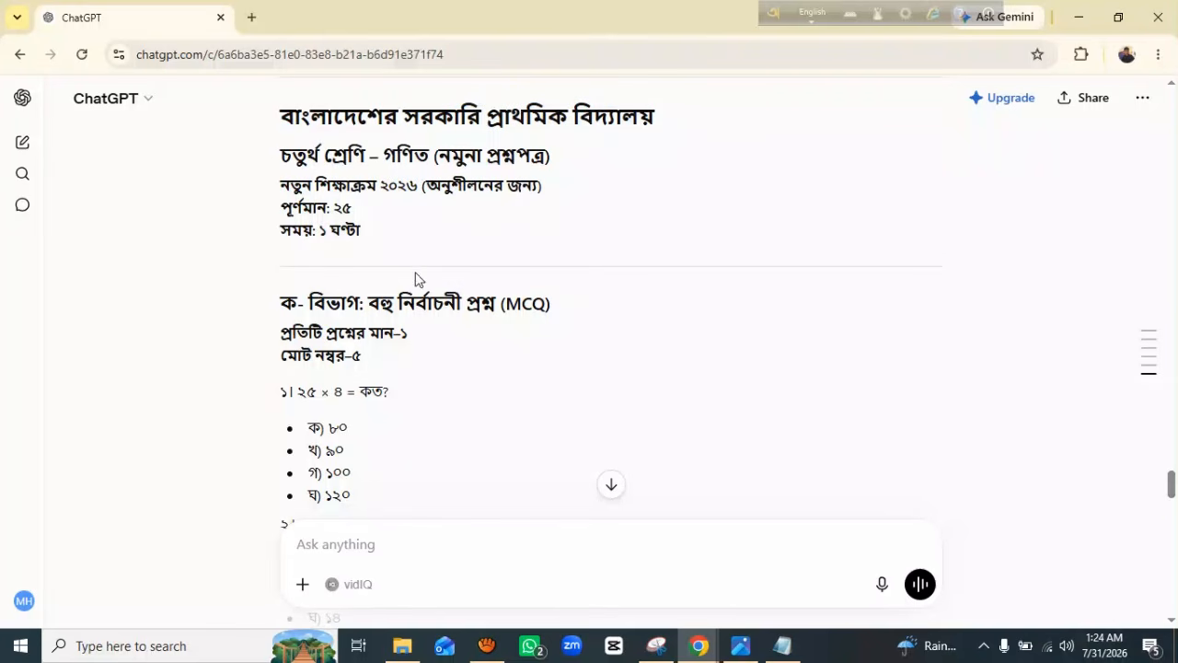
scroll(397, 270, down, 1)
scroll(396, 271, up, 2)
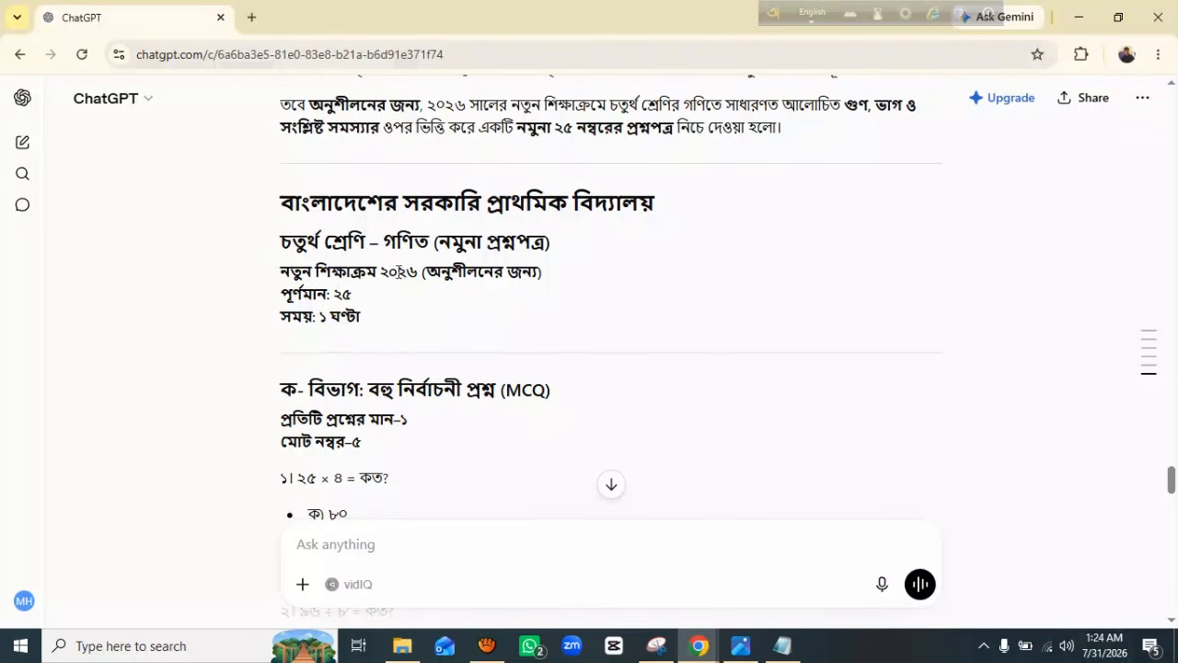
scroll(399, 269, down, 1)
scroll(368, 258, down, 2)
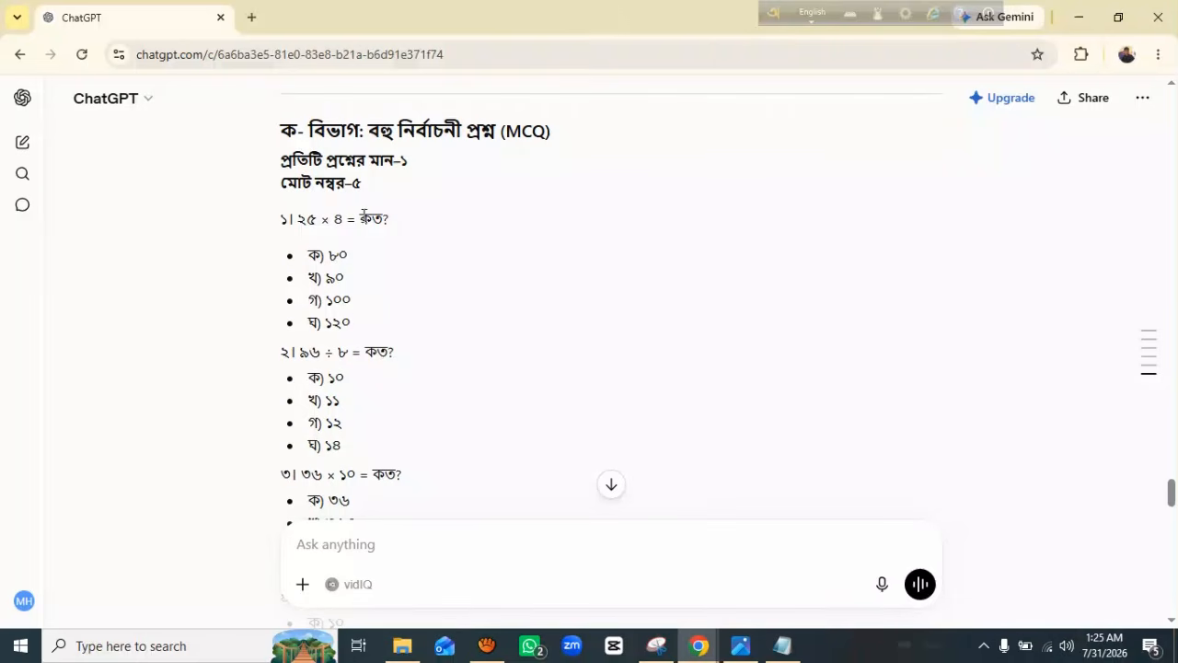
scroll(355, 179, down, 1)
scroll(357, 181, up, 1)
scroll(358, 208, down, 7)
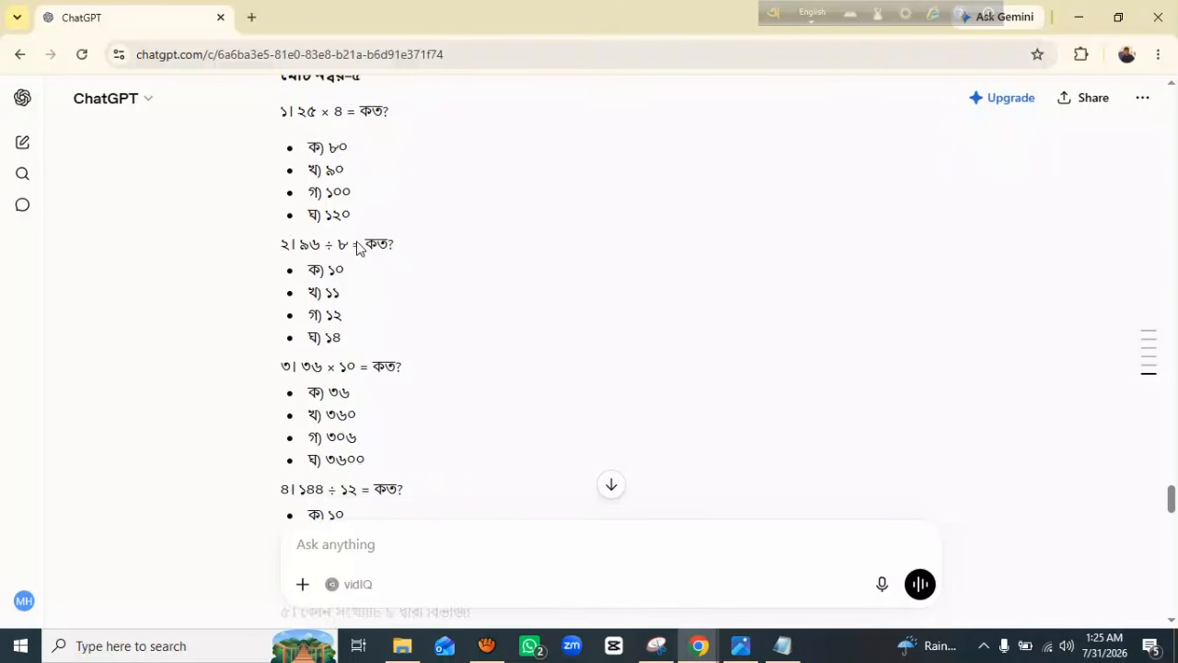
scroll(339, 385, down, 5)
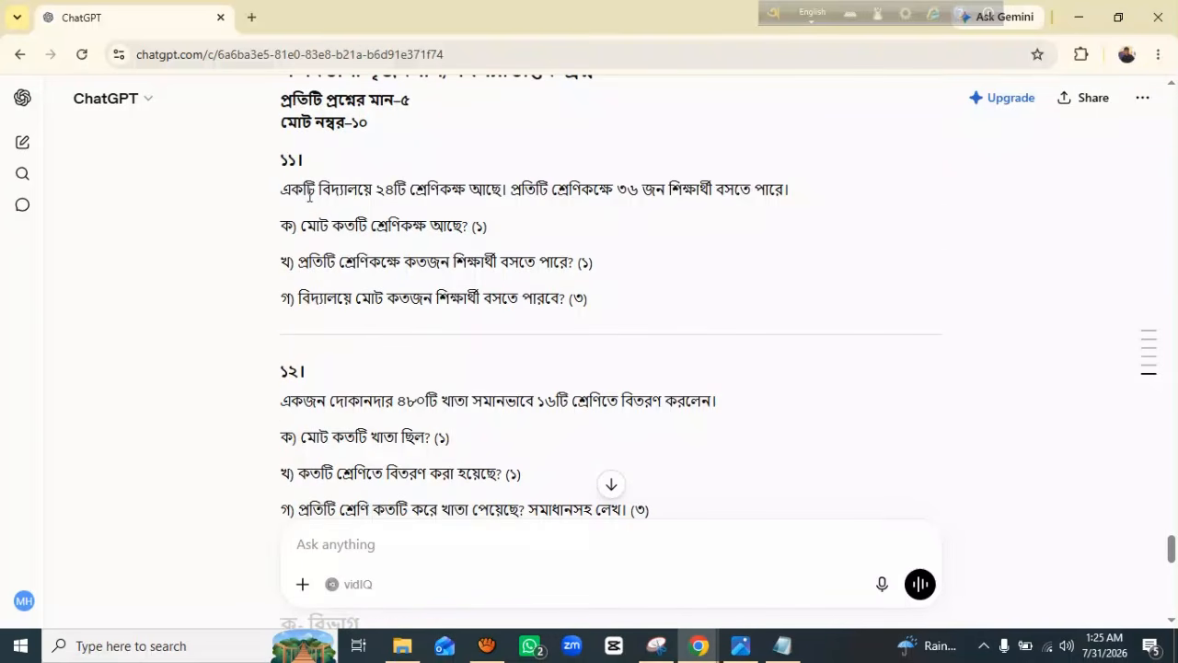
scroll(332, 207, up, 1)
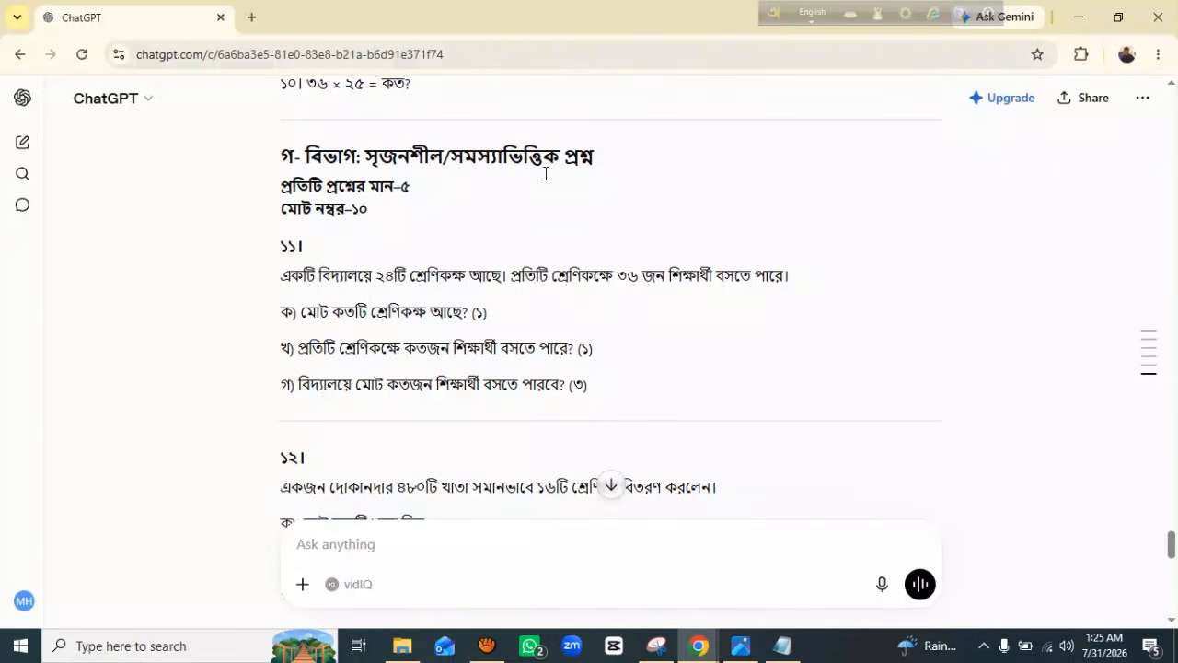
scroll(423, 338, down, 2)
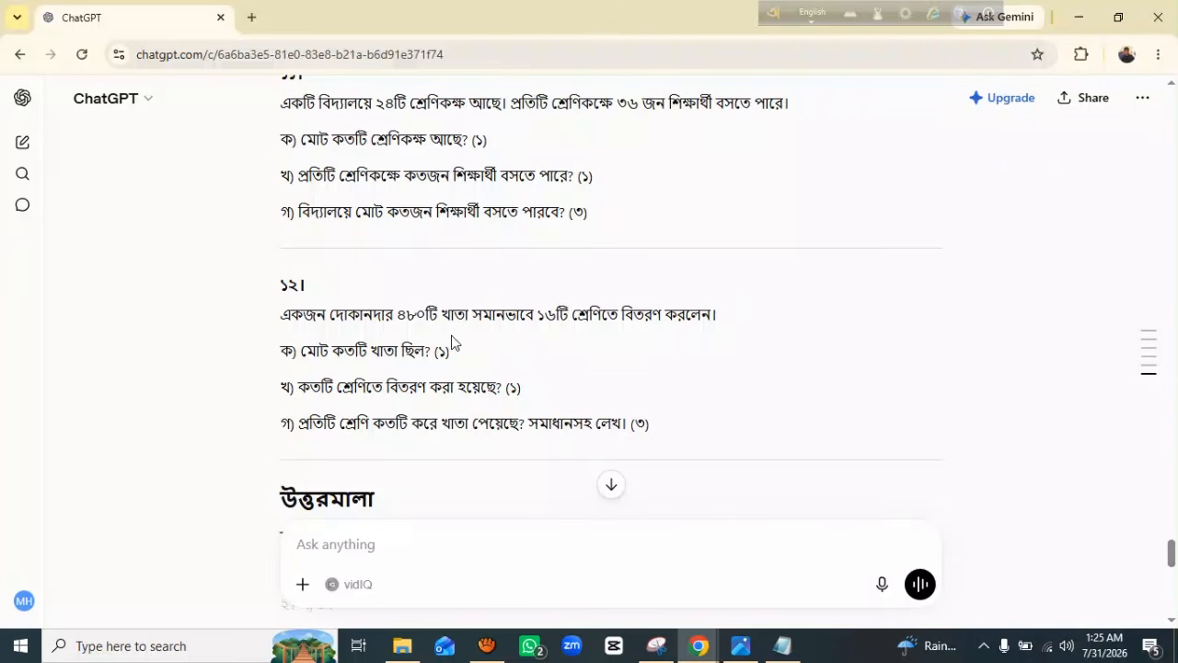
Compare the sent mathematics prompt with the generated paper, checking creative questions 11 and 12 and the answer key.
scroll(451, 341, up, 10)
scroll(452, 316, up, 10)
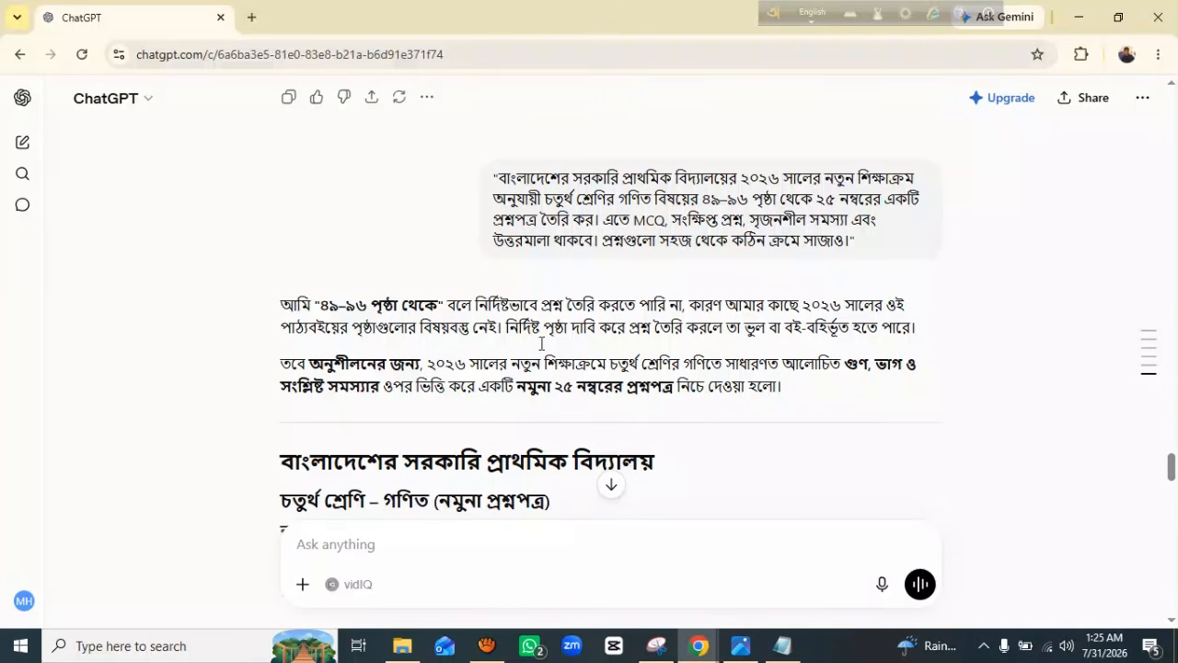
scroll(682, 407, down, 1)
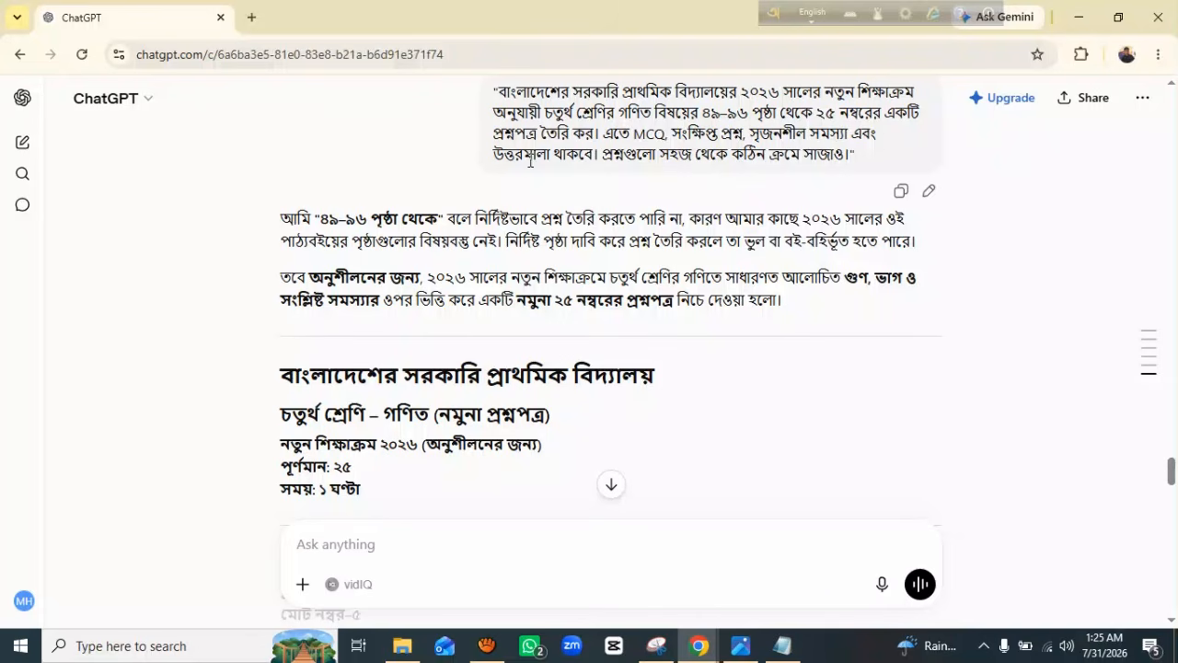
scroll(448, 365, down, 20)
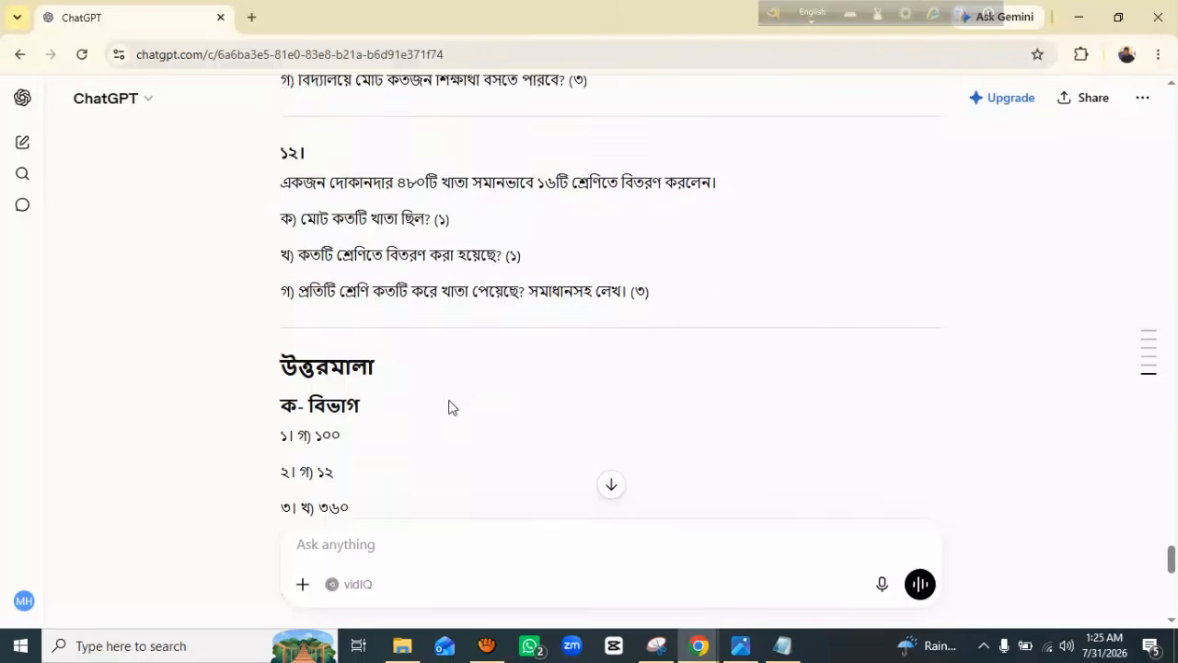
scroll(463, 341, up, 3)
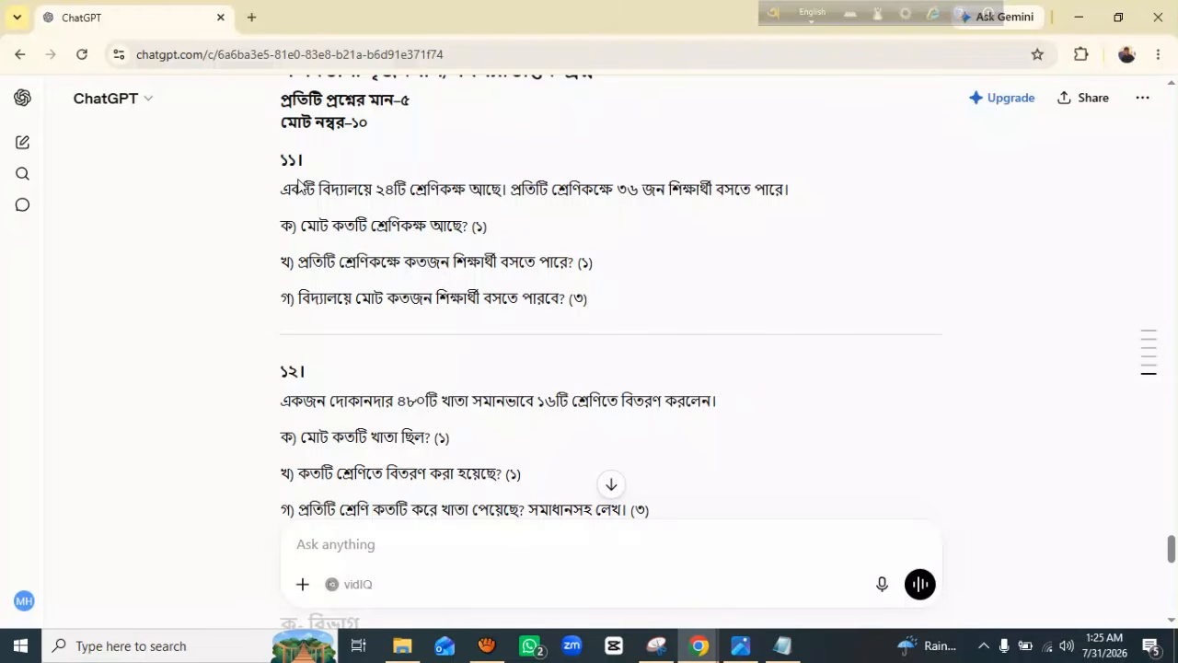
scroll(307, 190, up, 1)
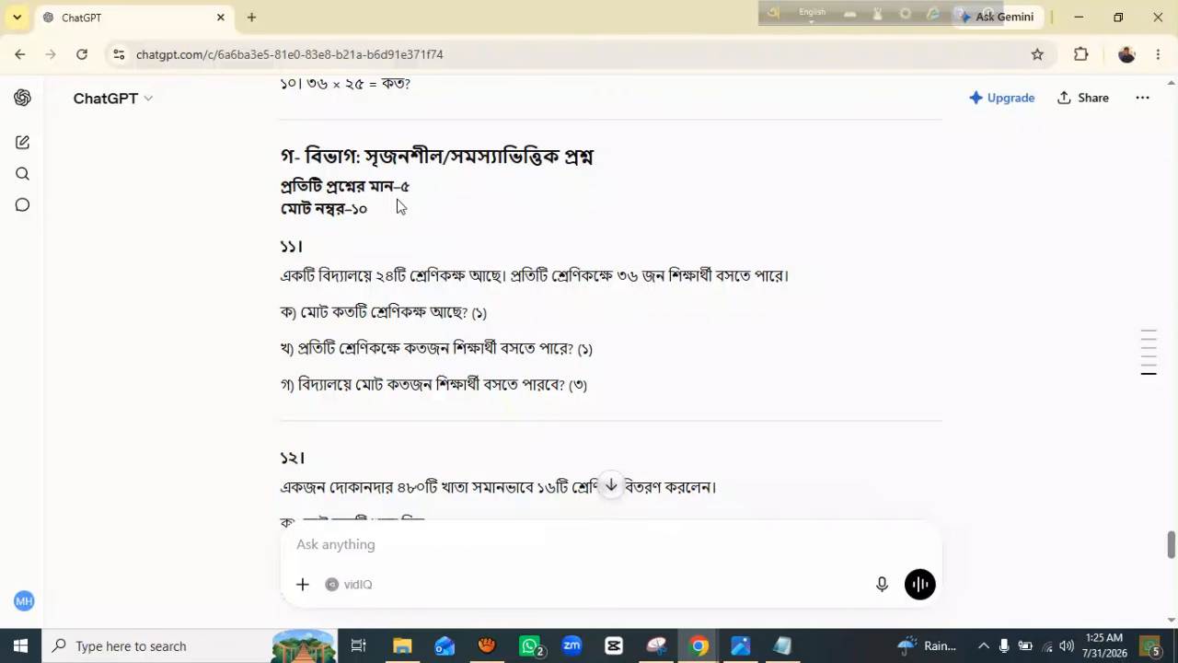
scroll(310, 229, down, 1)
scroll(318, 233, down, 2)
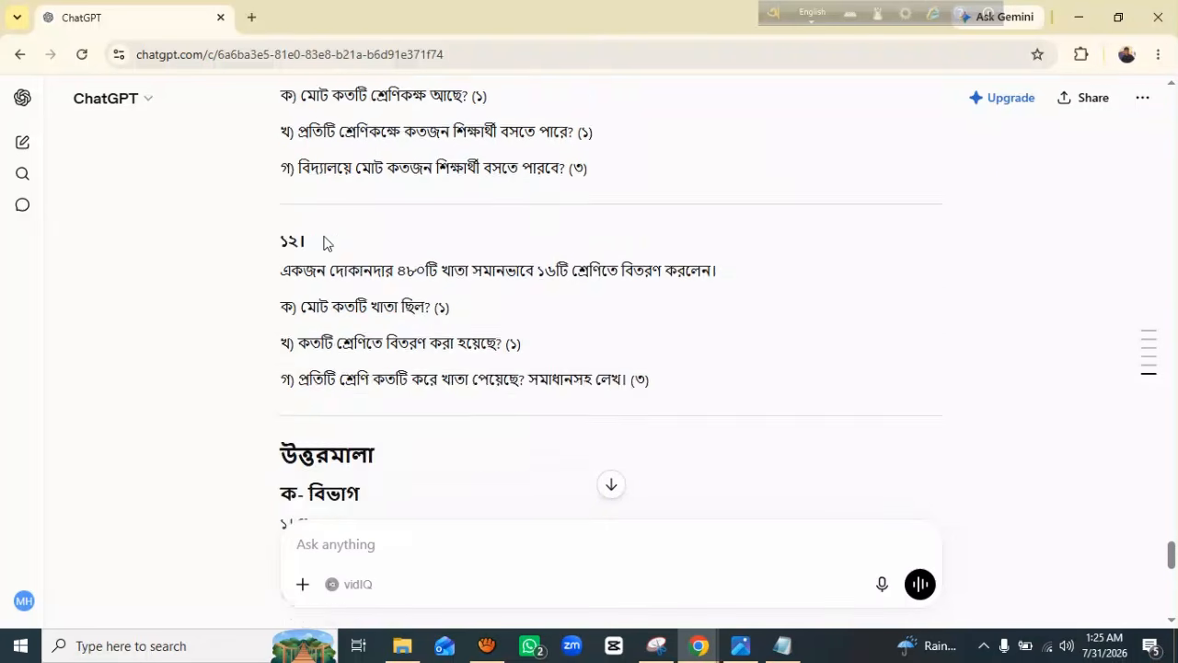
scroll(331, 236, up, 1)
scroll(336, 247, down, 1)
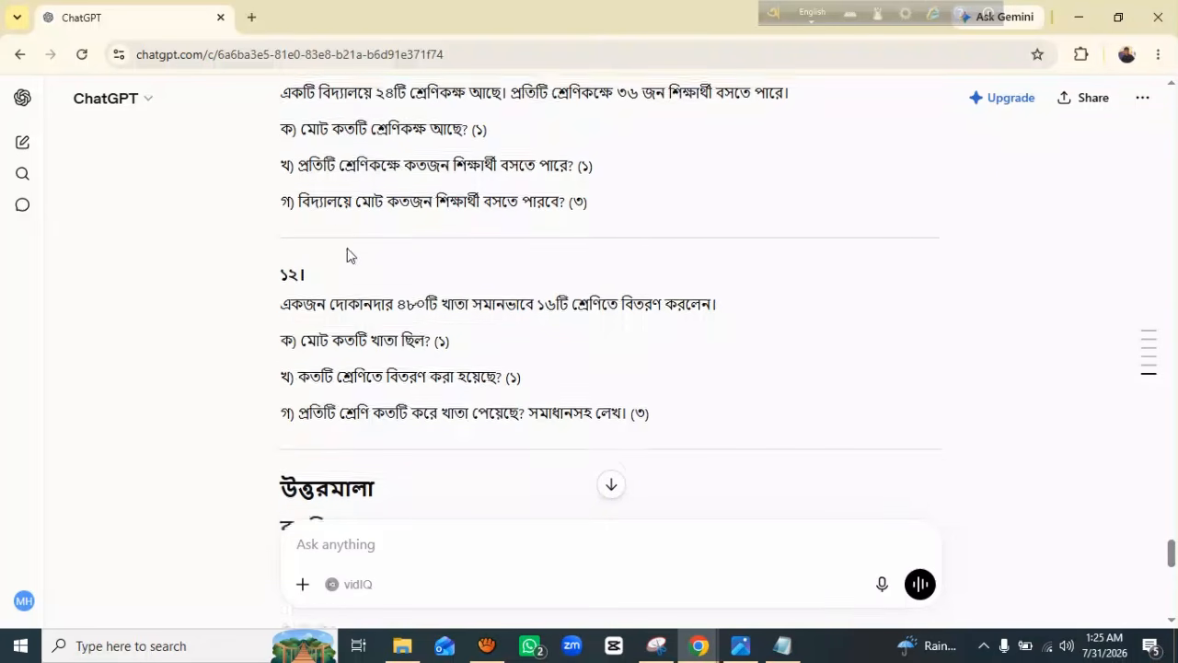
scroll(481, 273, up, 1)
scroll(513, 269, down, 3)
scroll(514, 268, down, 7)
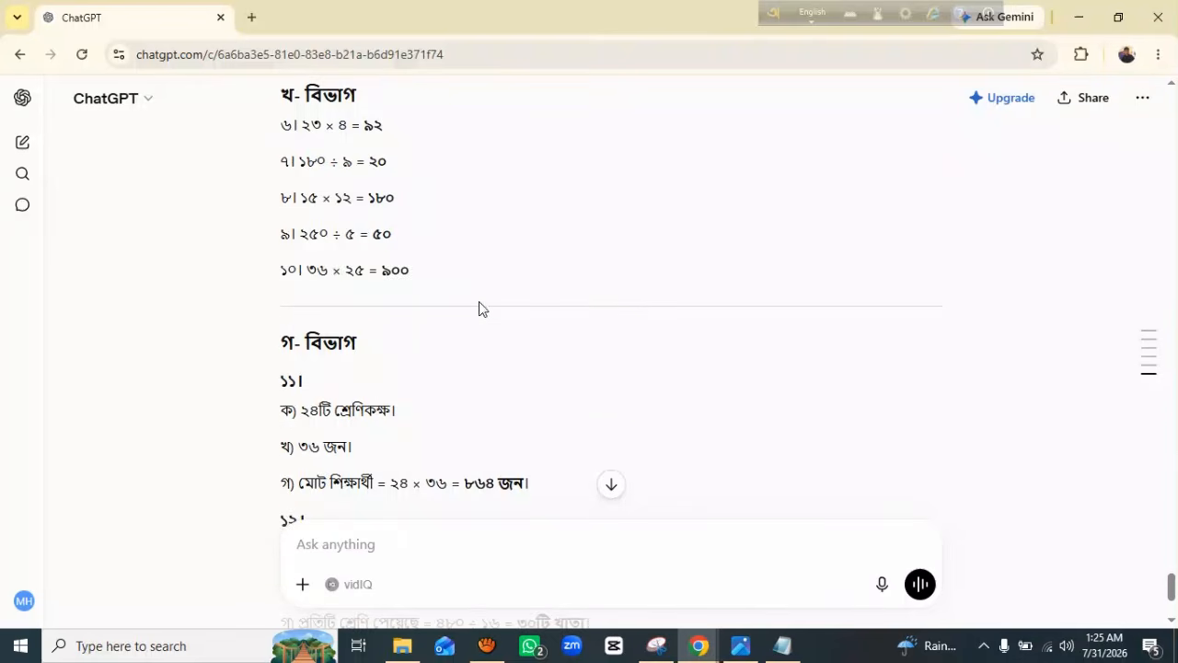
scroll(434, 379, up, 7)
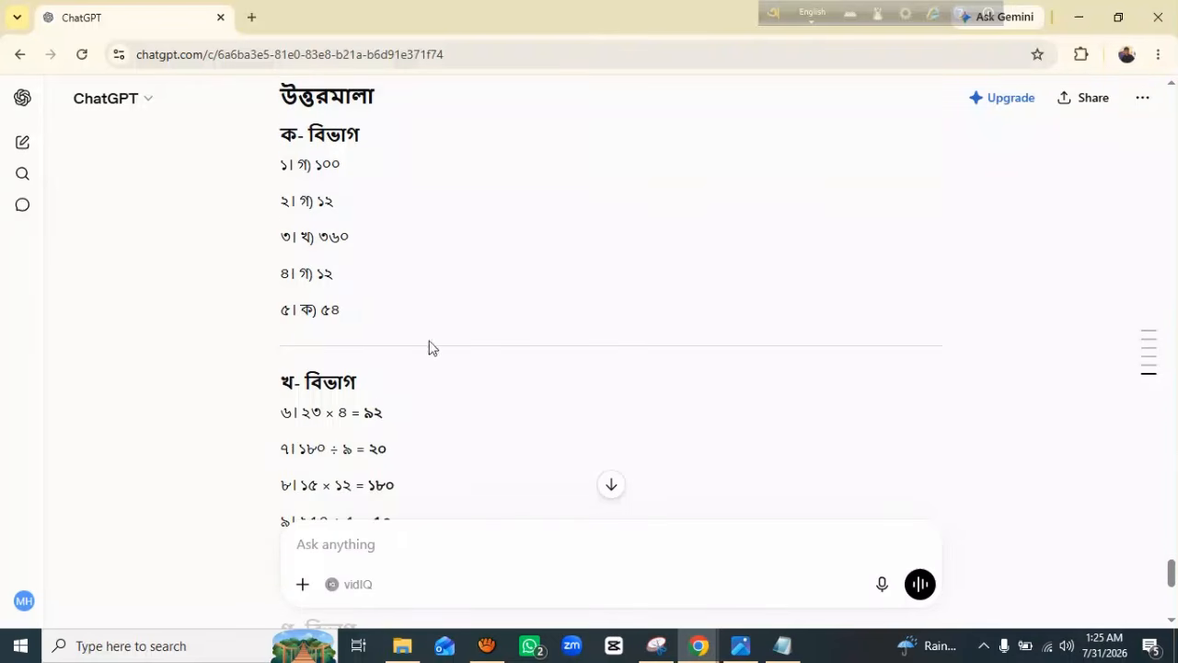
scroll(400, 307, down, 1)
scroll(398, 302, up, 5)
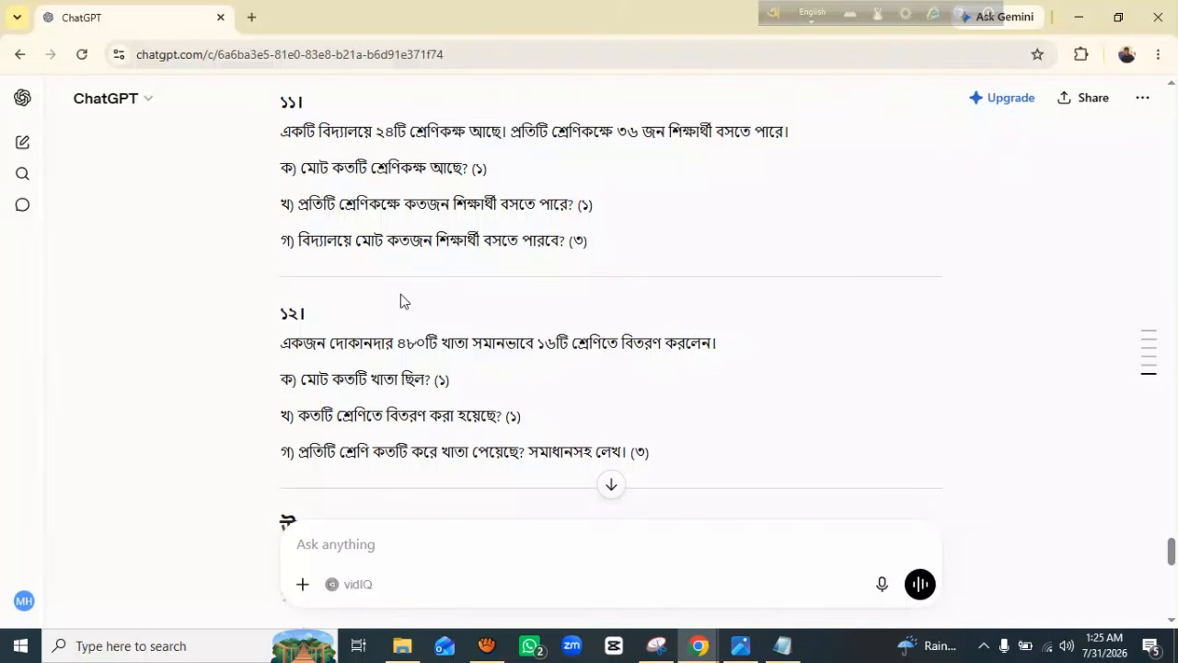
Copy the generated class four mathematics paper from its school title through creative question 12, leaving out the answer key.
click(369, 549)
scroll(429, 311, down, 1)
scroll(649, 337, down, 10)
scroll(551, 268, up, 10)
scroll(442, 305, up, 3)
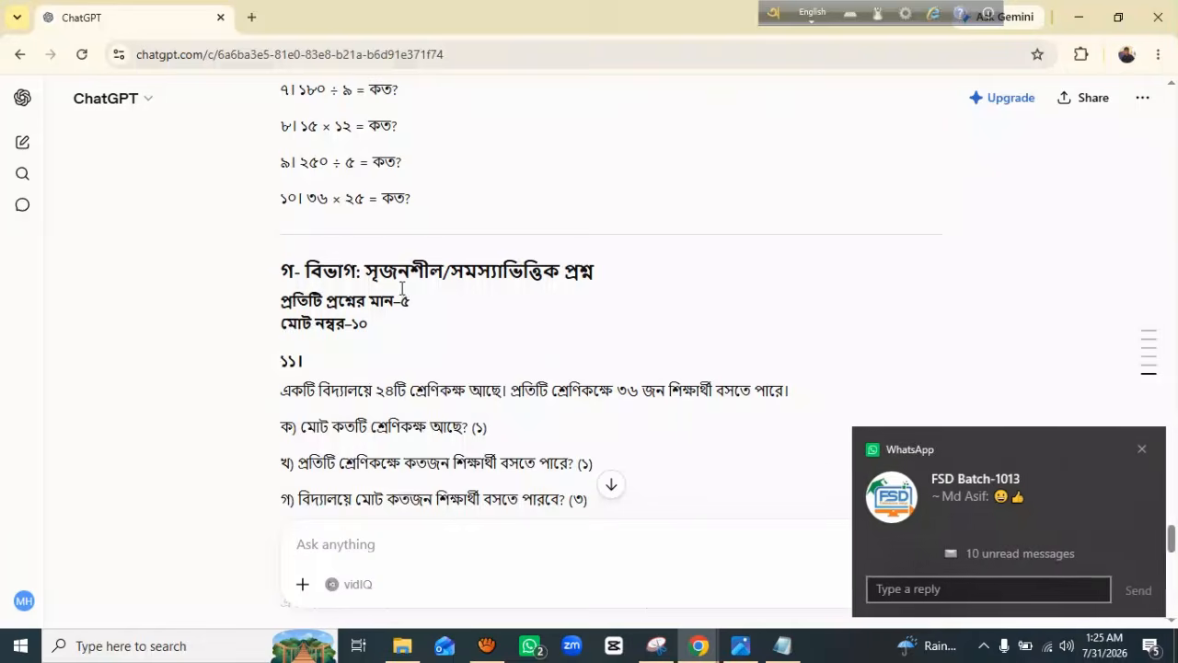
scroll(401, 288, up, 10)
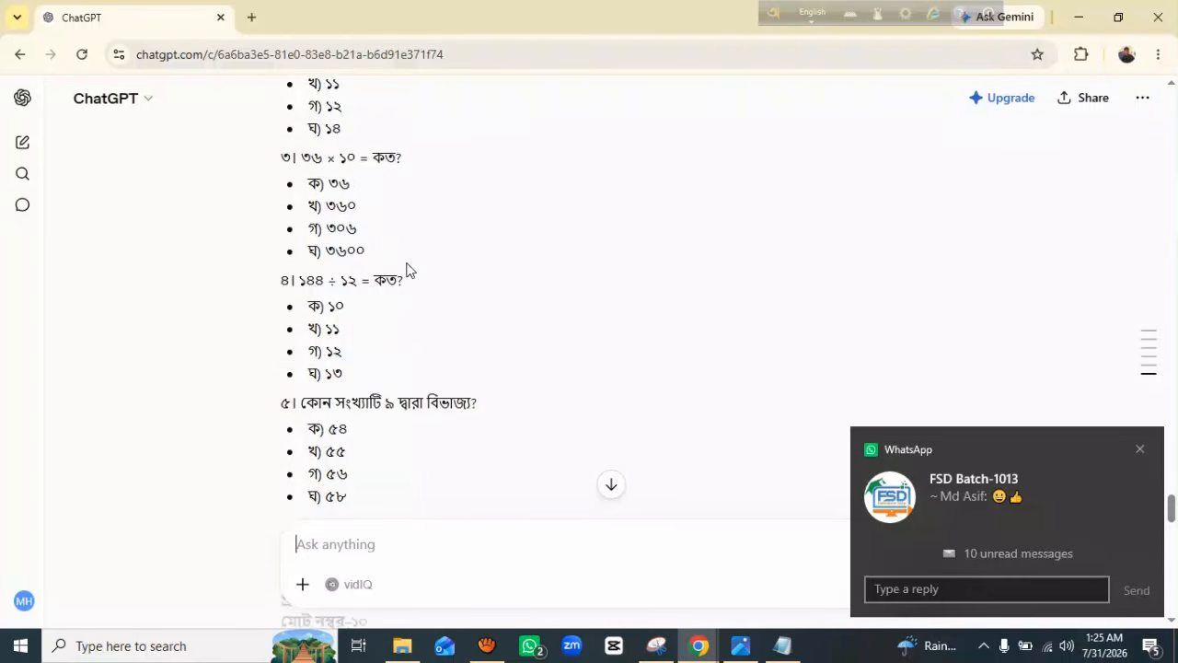
scroll(408, 269, up, 5)
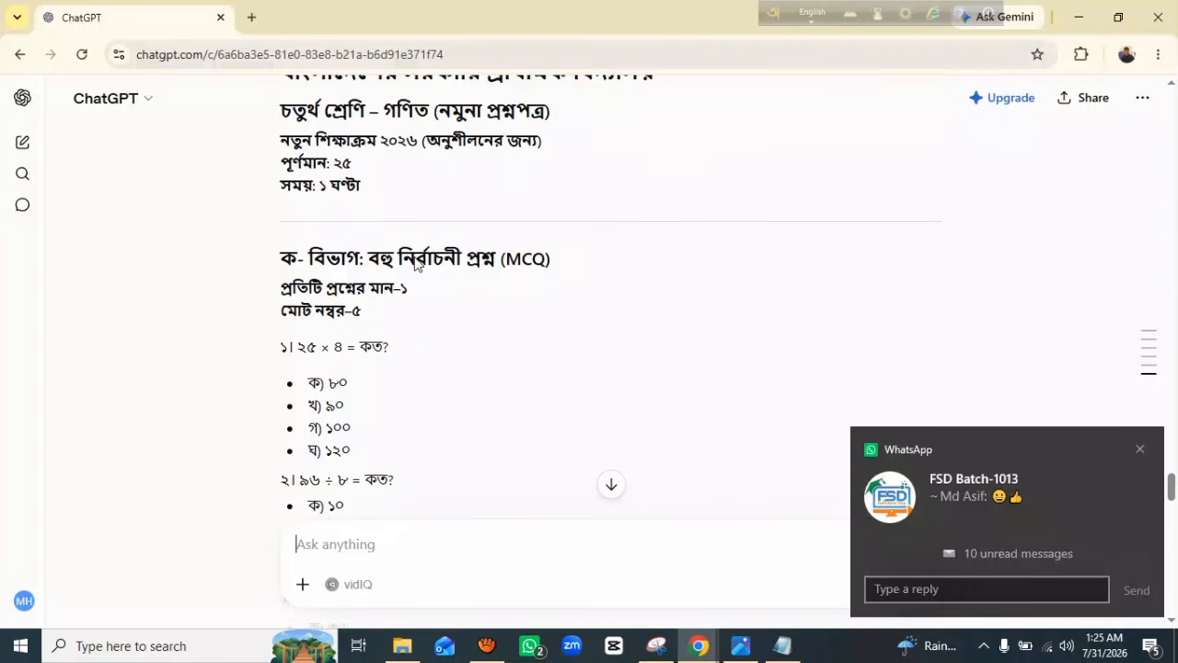
scroll(419, 267, up, 2)
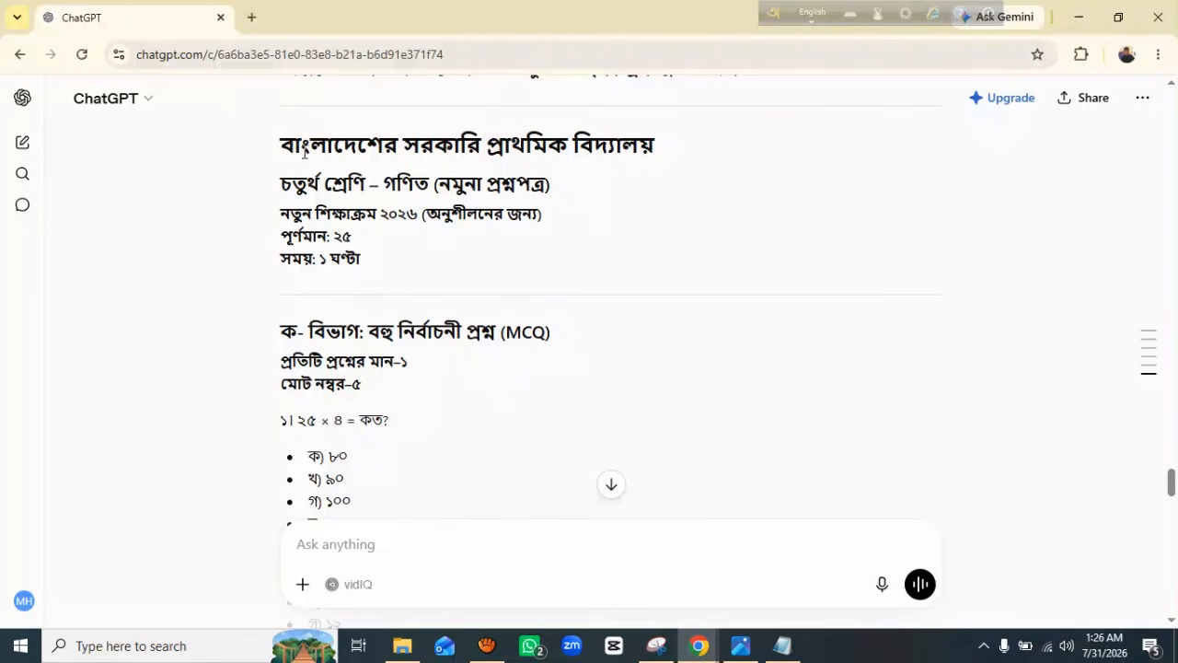
drag(305, 152, 581, 541)
drag(609, 616, 639, 626)
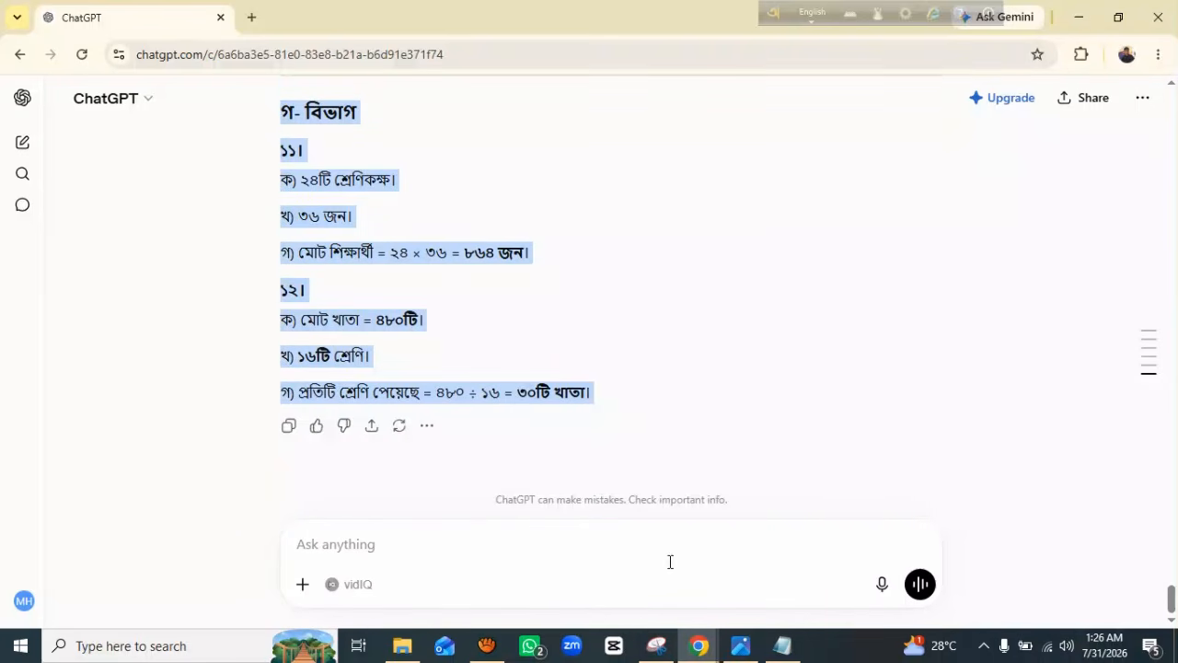
drag(670, 562, 664, 364)
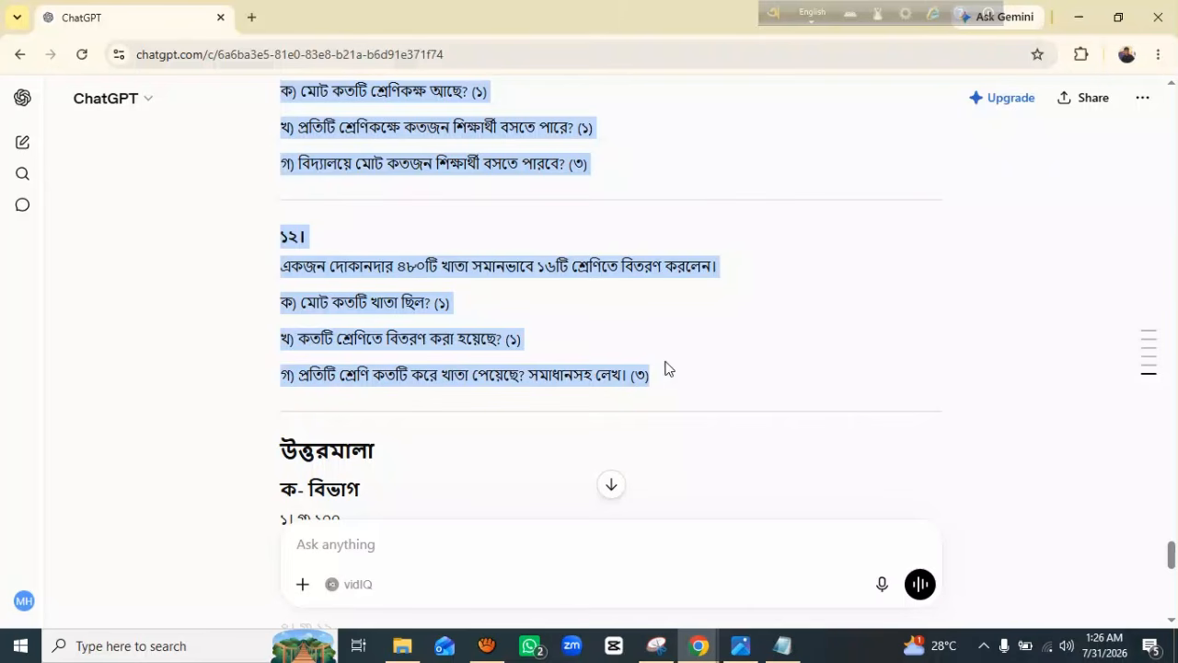
right_click(451, 136)
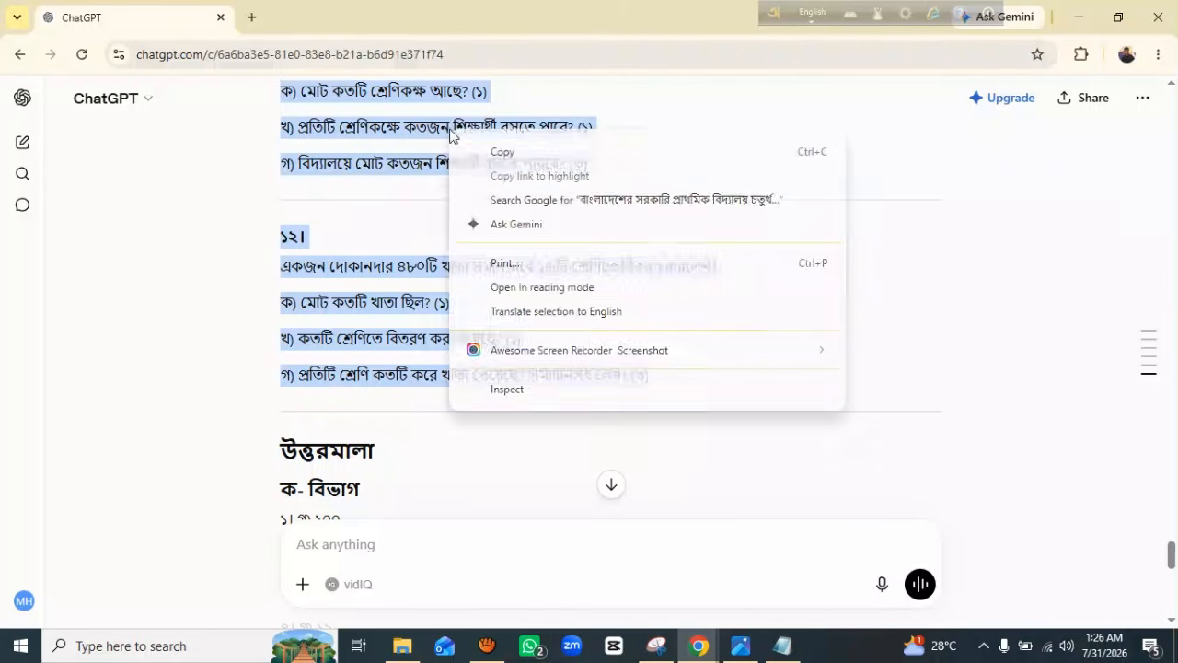
click(513, 152)
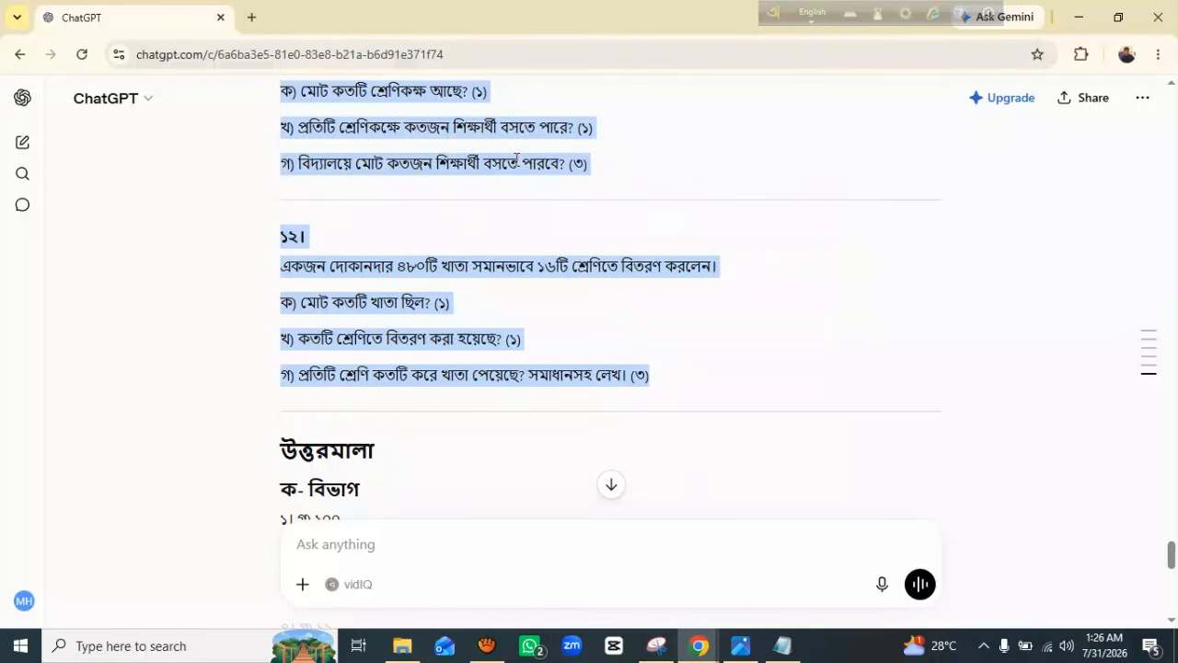
Close the Notepad prompt file and minimise both Chrome windows to reach the desktop.
click(1077, 16)
click(944, 102)
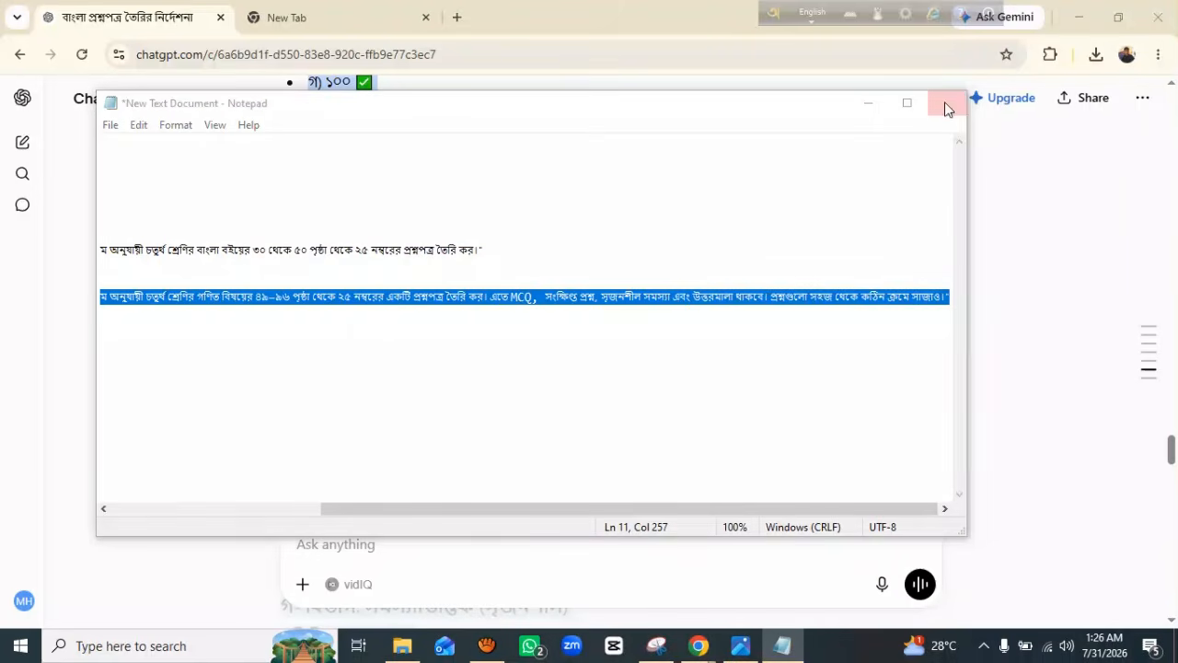
click(607, 334)
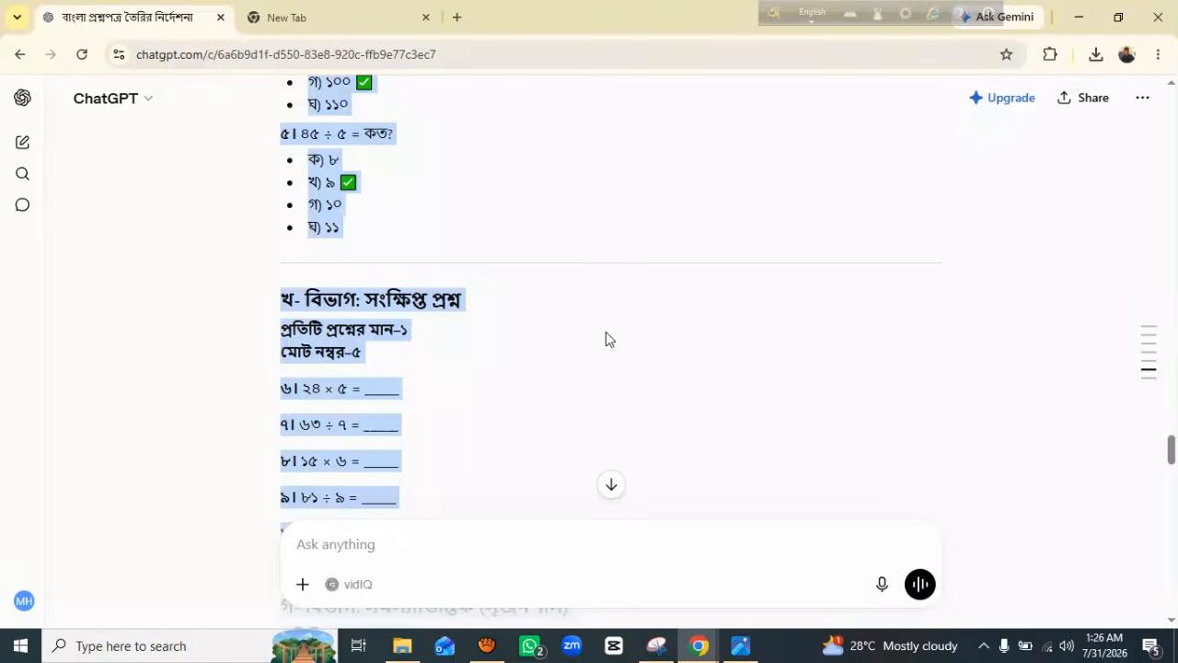
click(1077, 18)
Create a new Microsoft Word document on the desktop and name it "class 4 math".
right_click(504, 137)
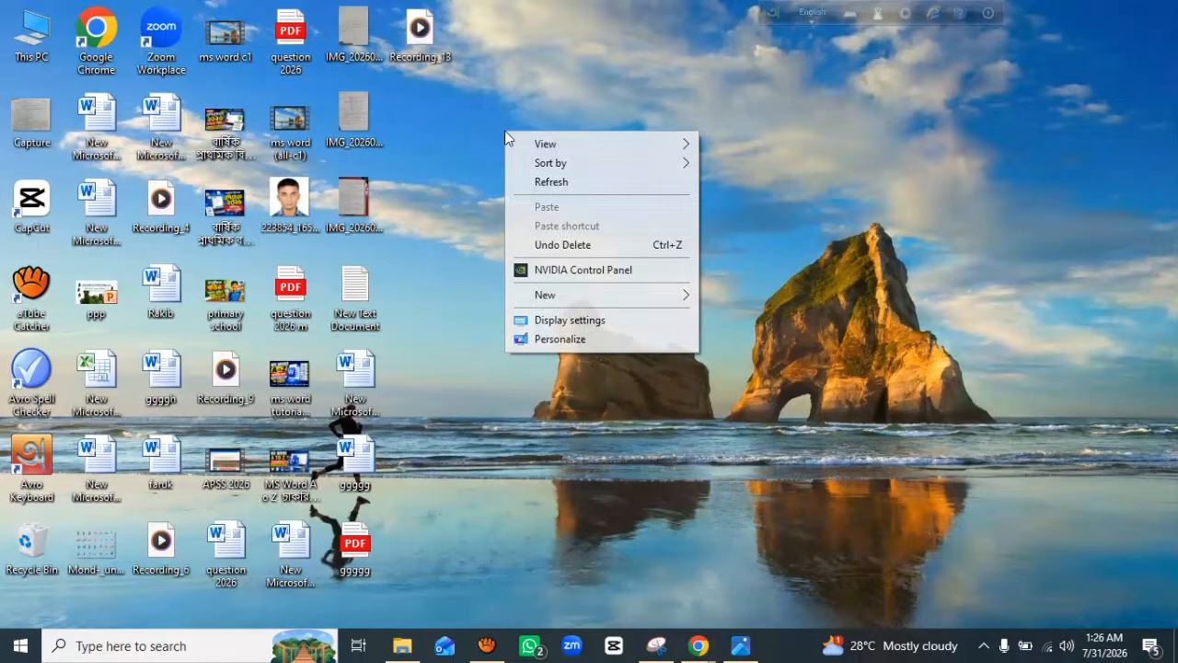
mouse_move(598, 299)
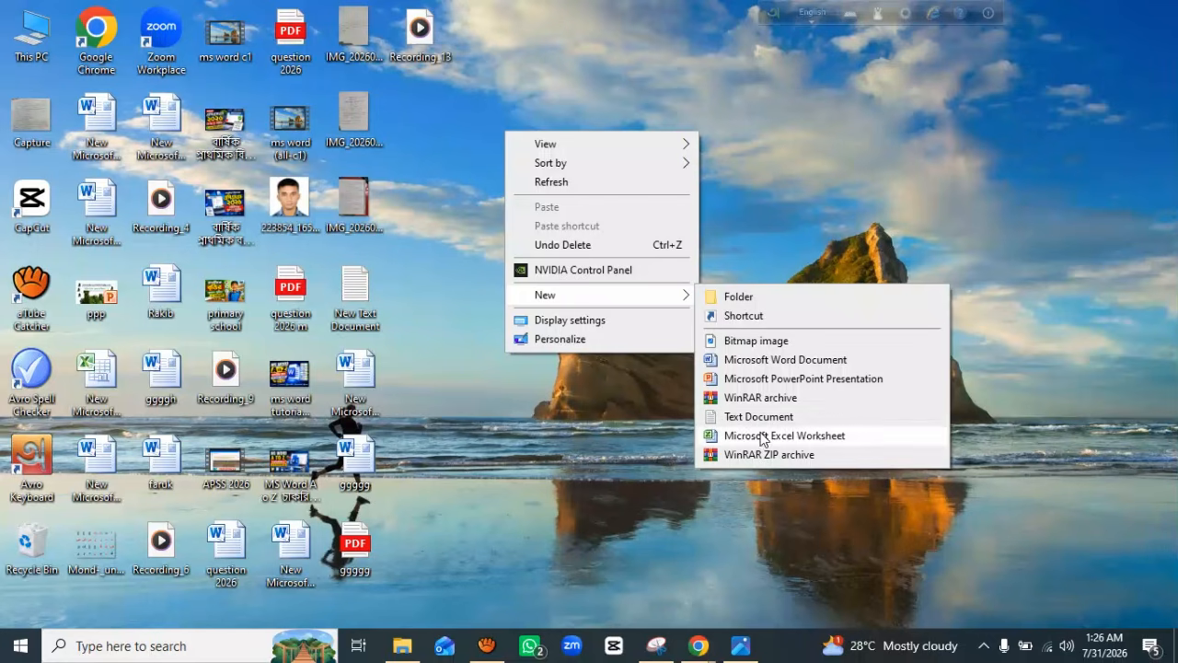
click(767, 361)
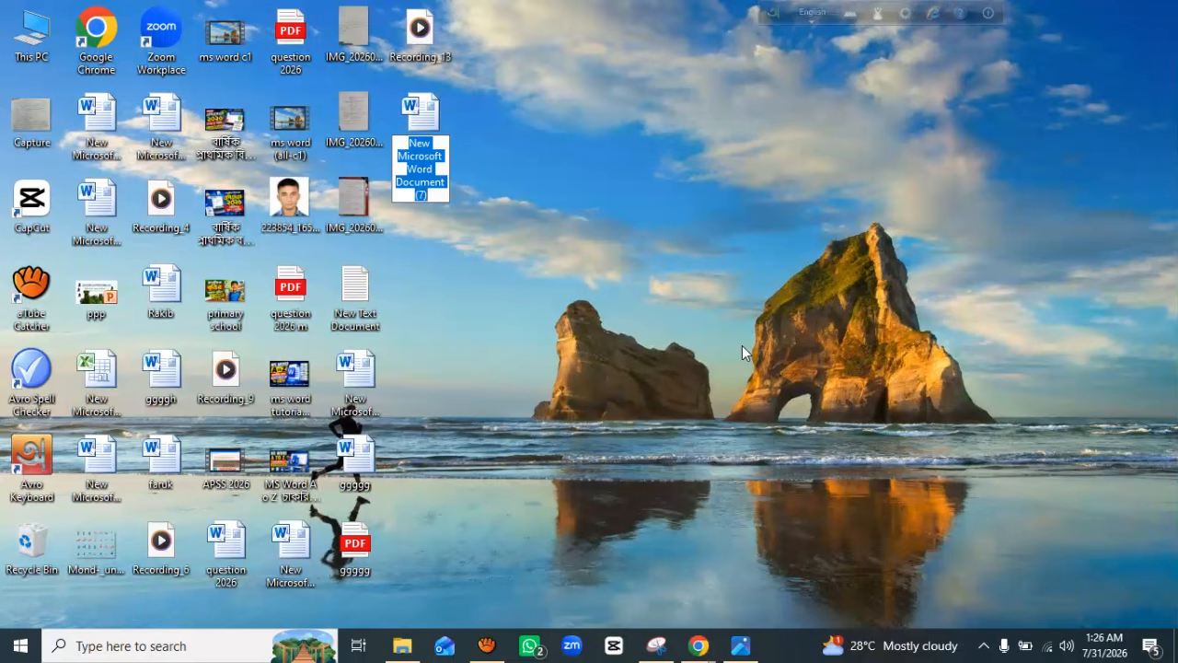
text(c)
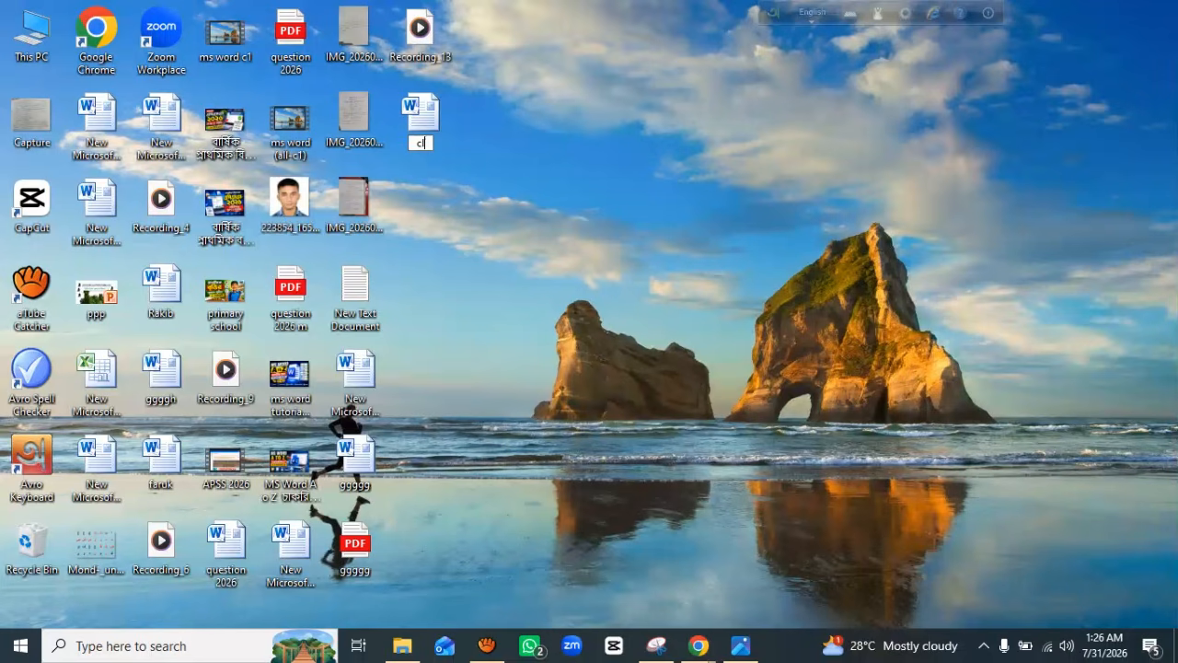
text(lass 4 math)
key(Return)
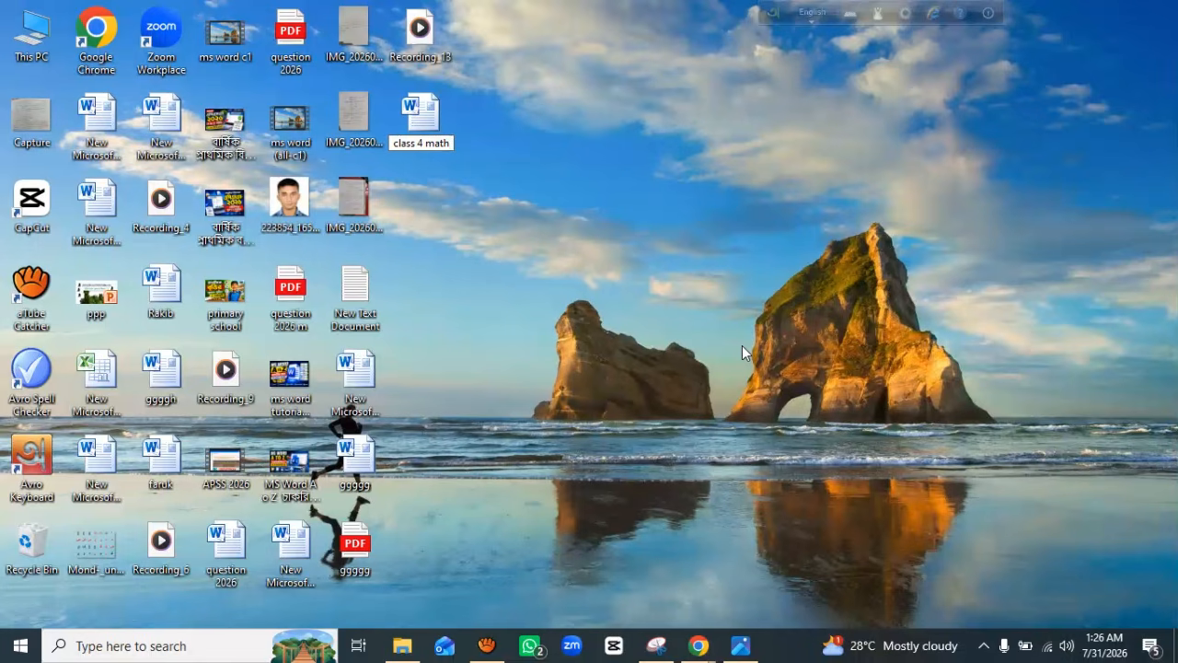
key(Return)
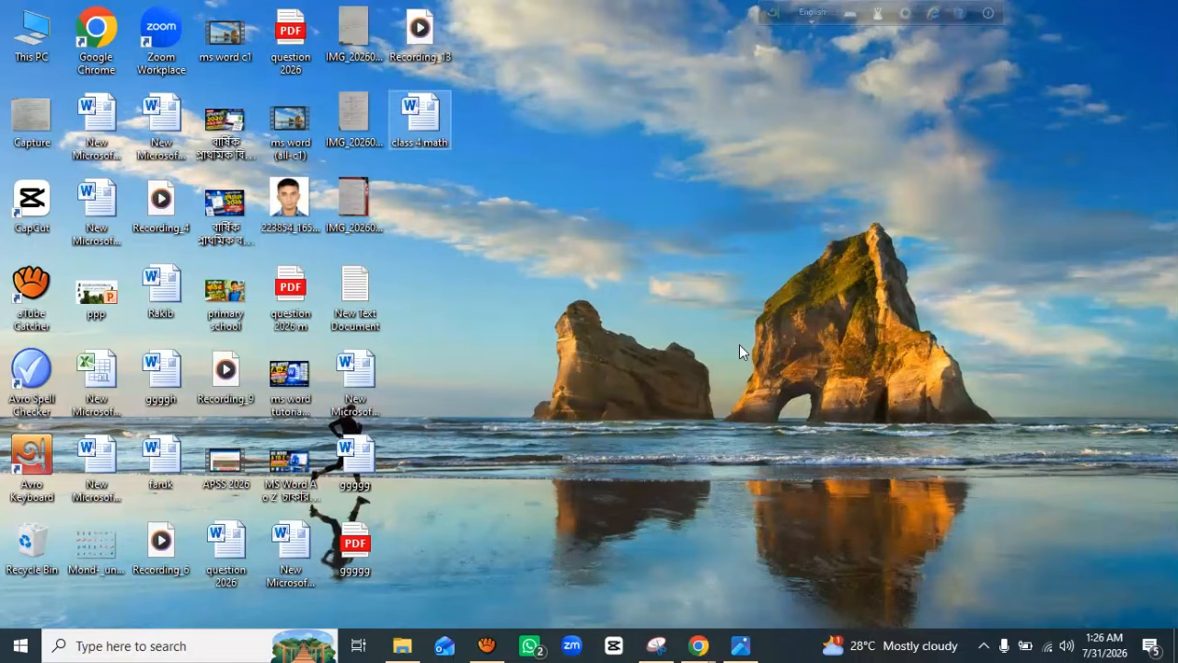
Open the "class 4 math" document in Word and paste the copied question paper with its source formatting.
right_click(430, 109)
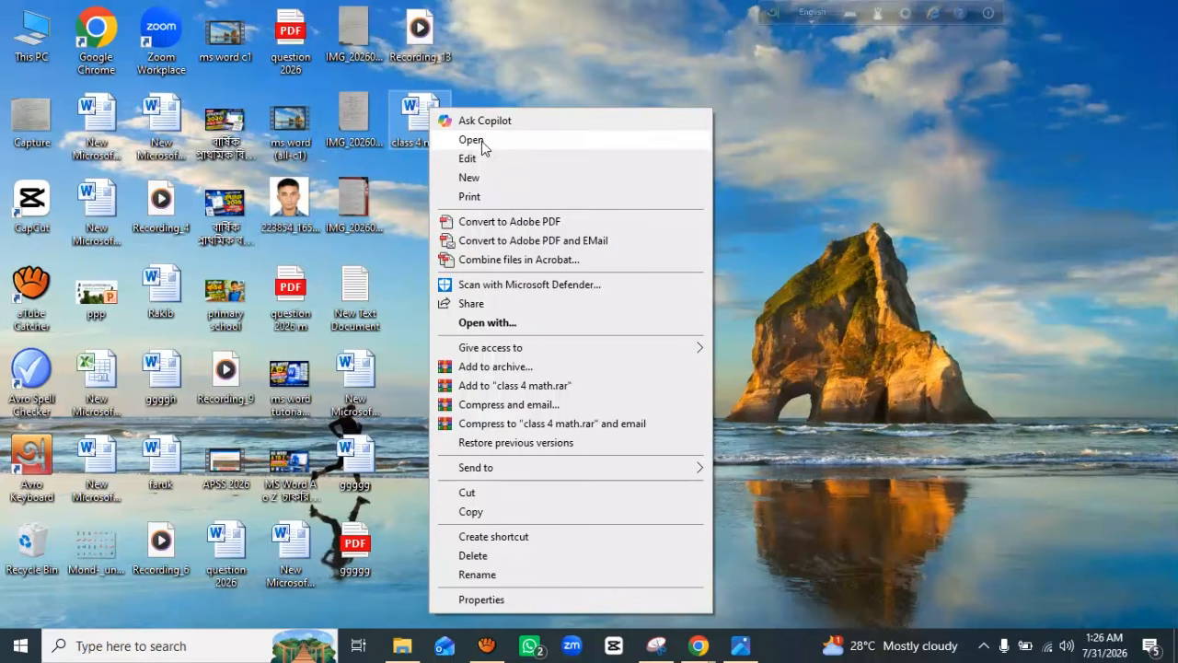
click(637, 35)
right_click(410, 115)
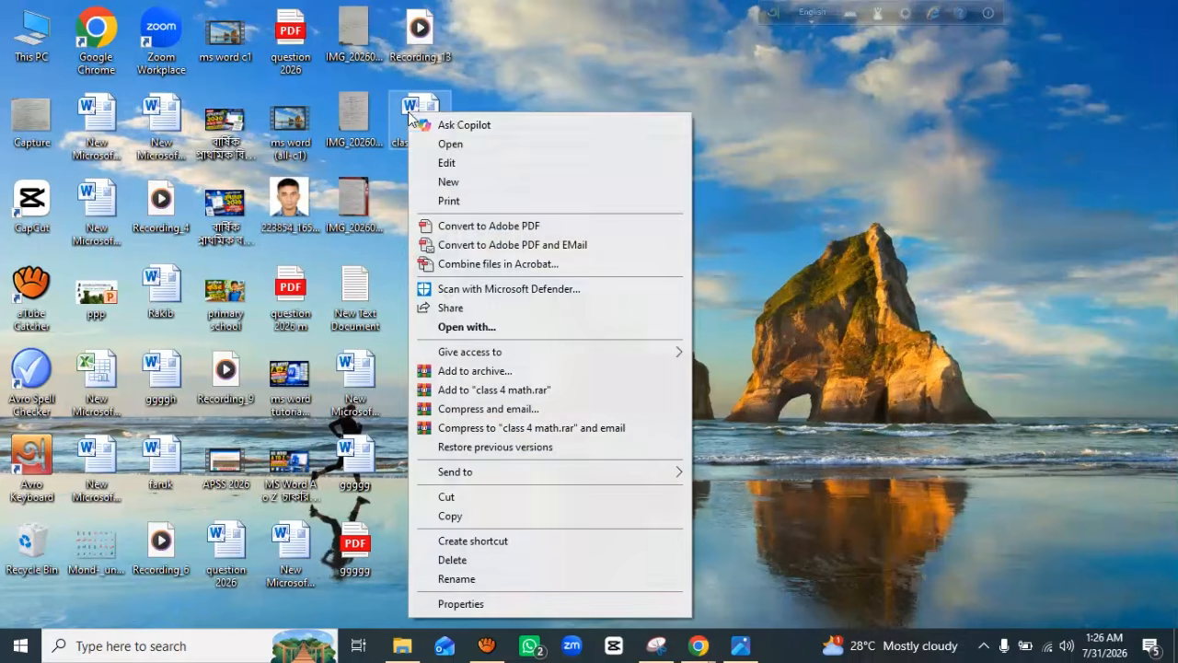
click(463, 148)
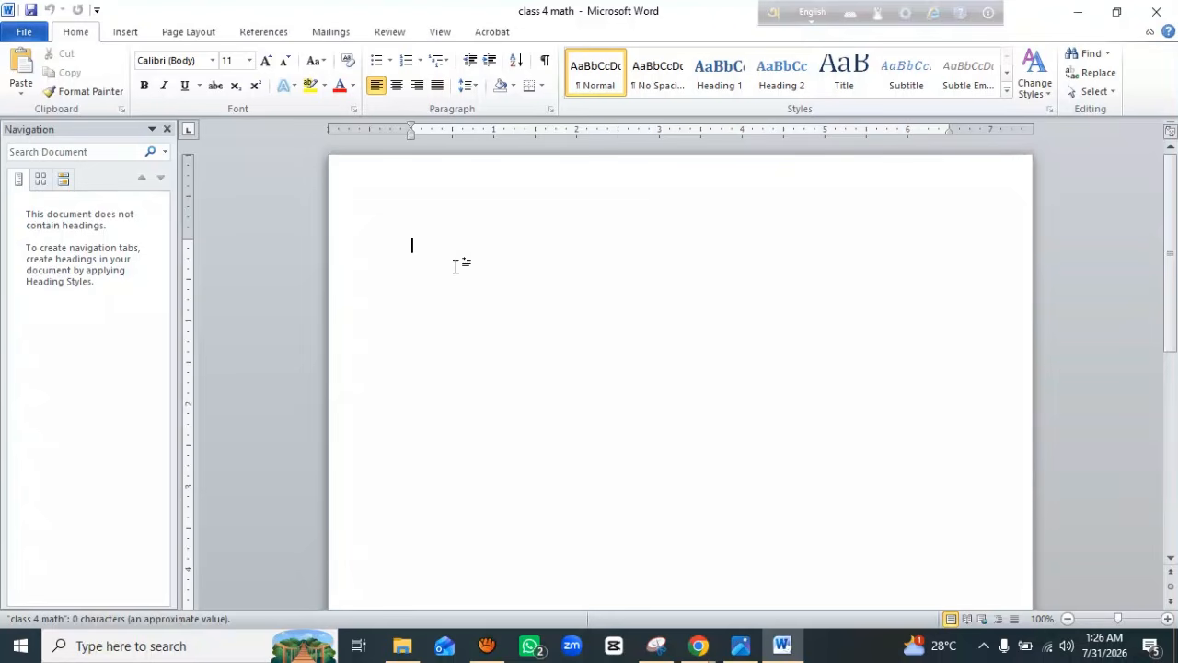
right_click(429, 257)
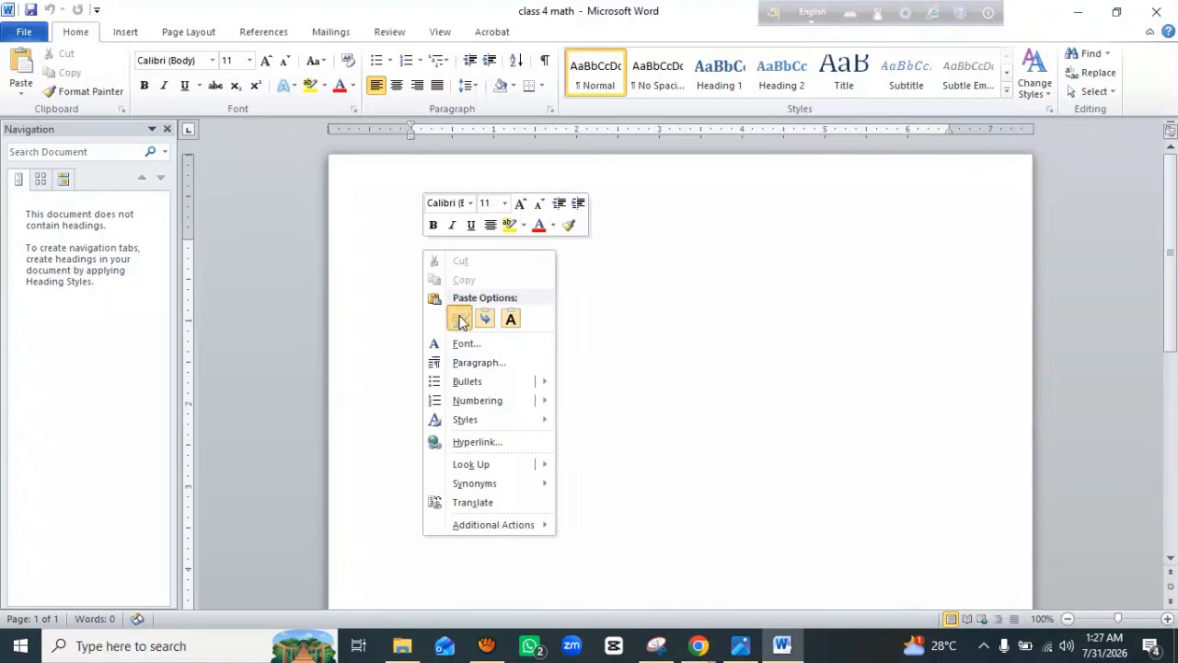
click(459, 319)
Cut the horizontal line between the exam time line and the MCQ section heading on the first page.
scroll(589, 316, up, 20)
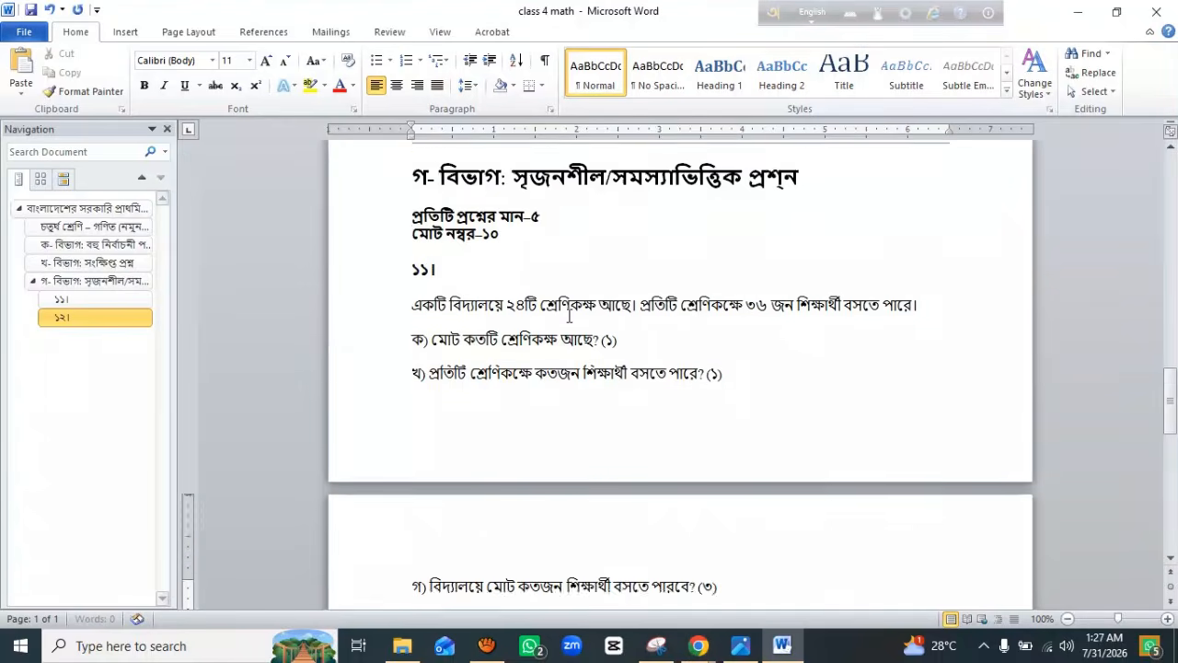
scroll(578, 334, up, 3)
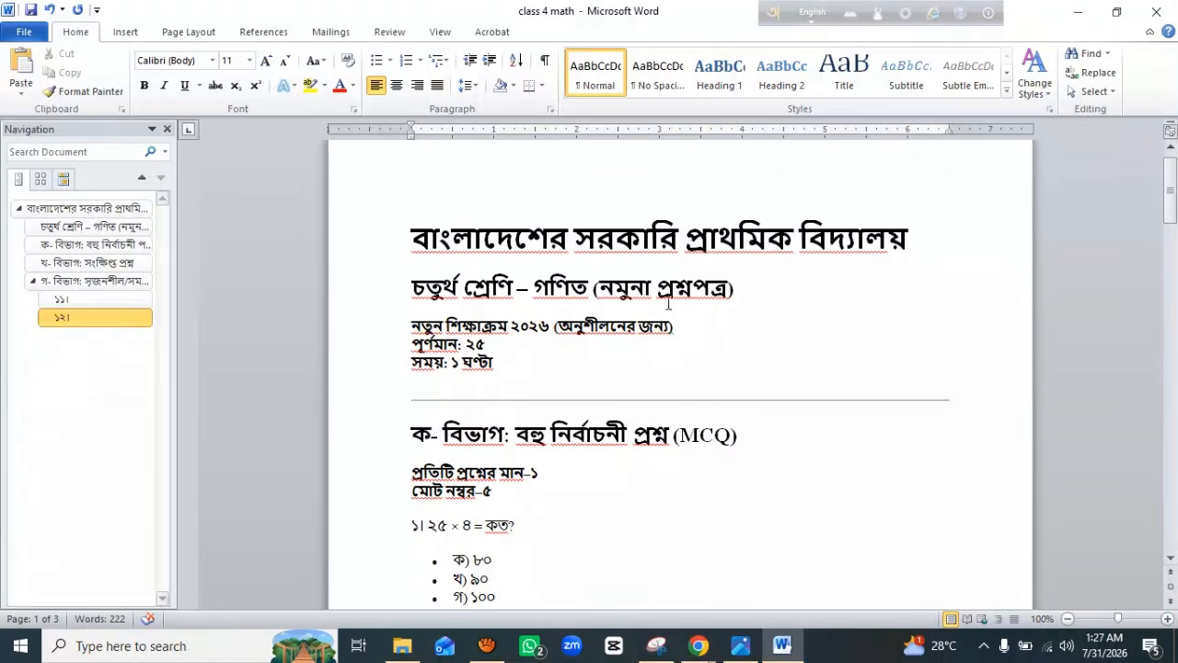
click(726, 399)
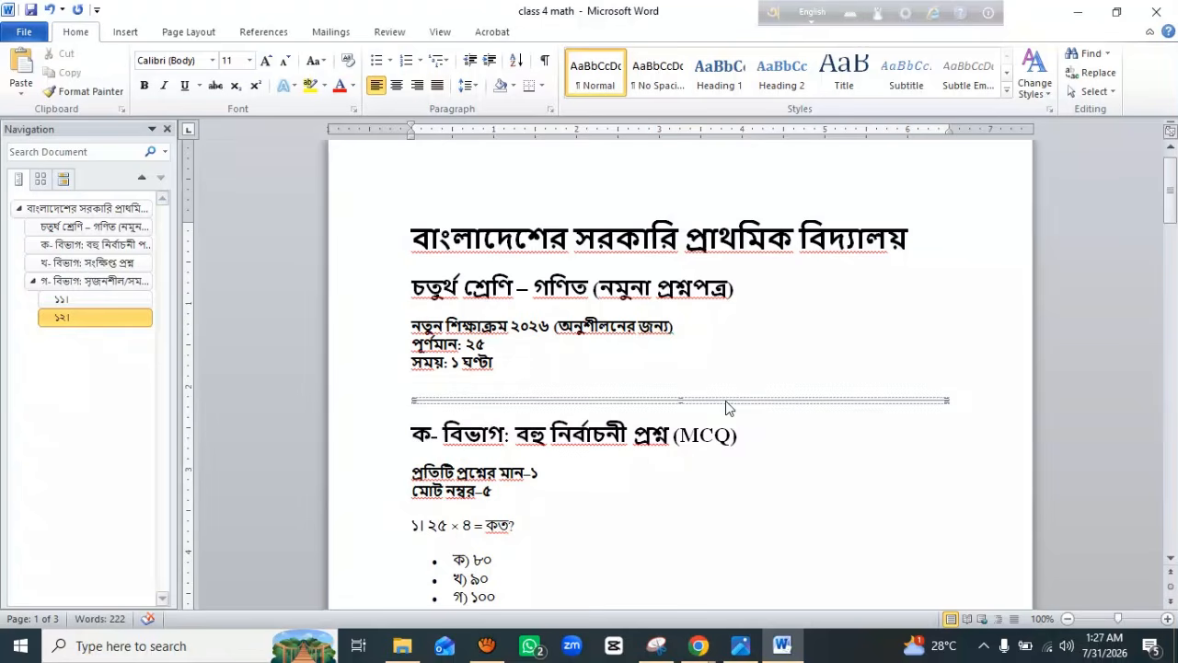
right_click(727, 392)
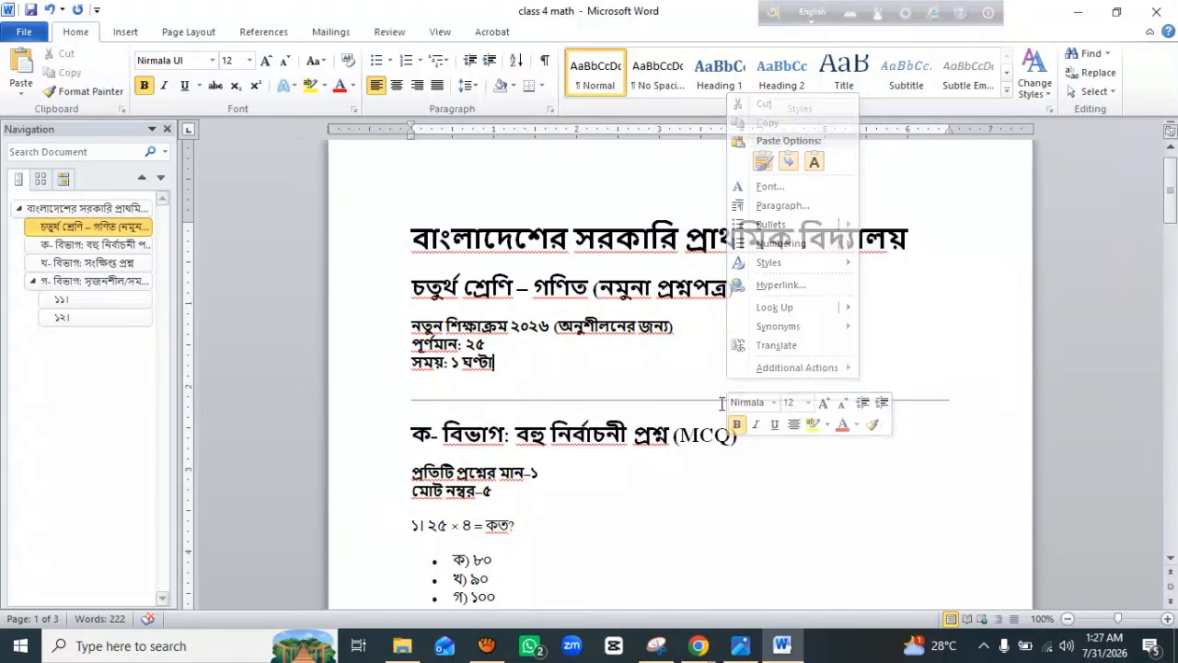
click(723, 401)
right_click(724, 402)
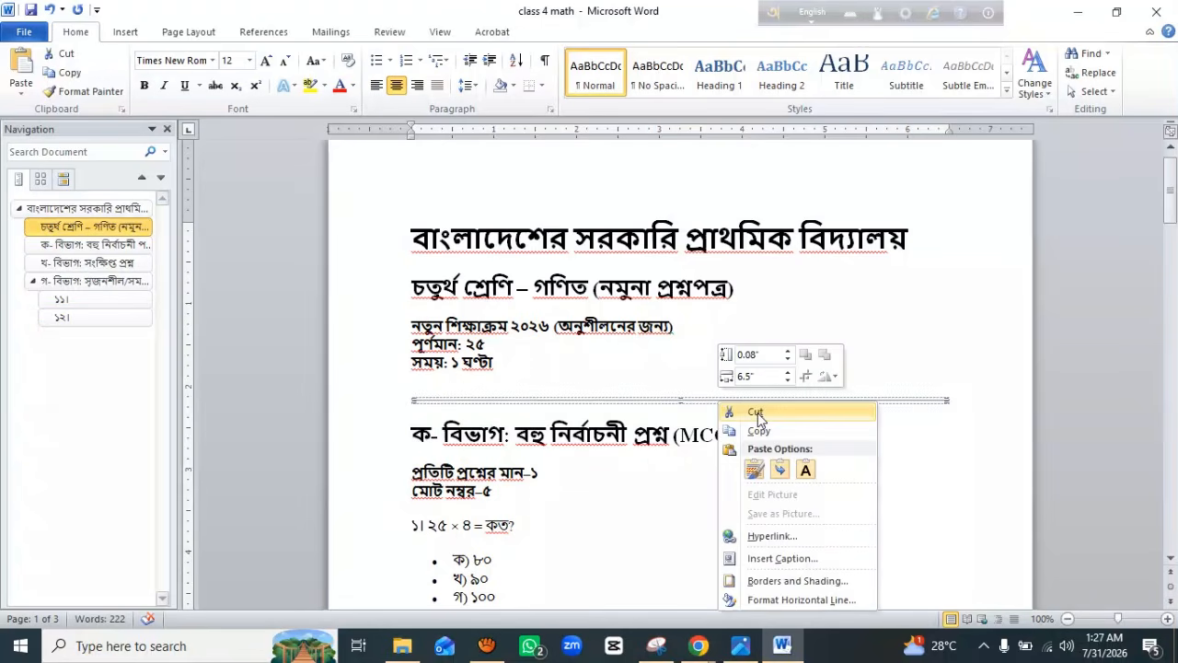
click(758, 411)
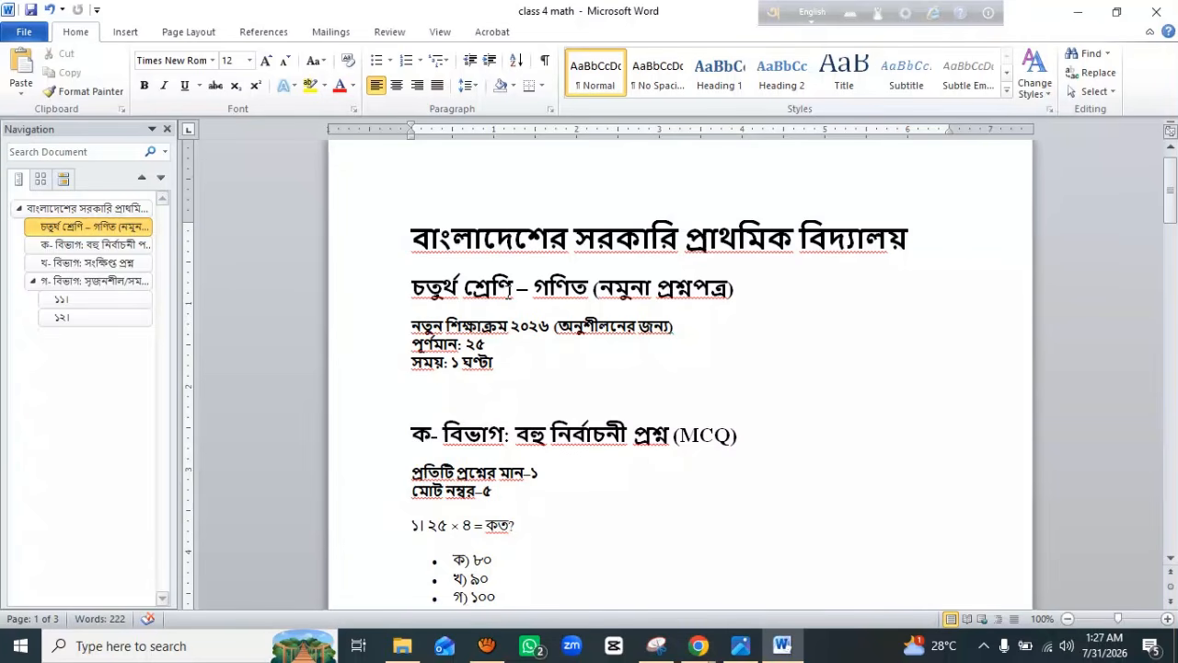
Format all text in the document with font size 14 and the NikoshBAN font.
key(ctrl+a)
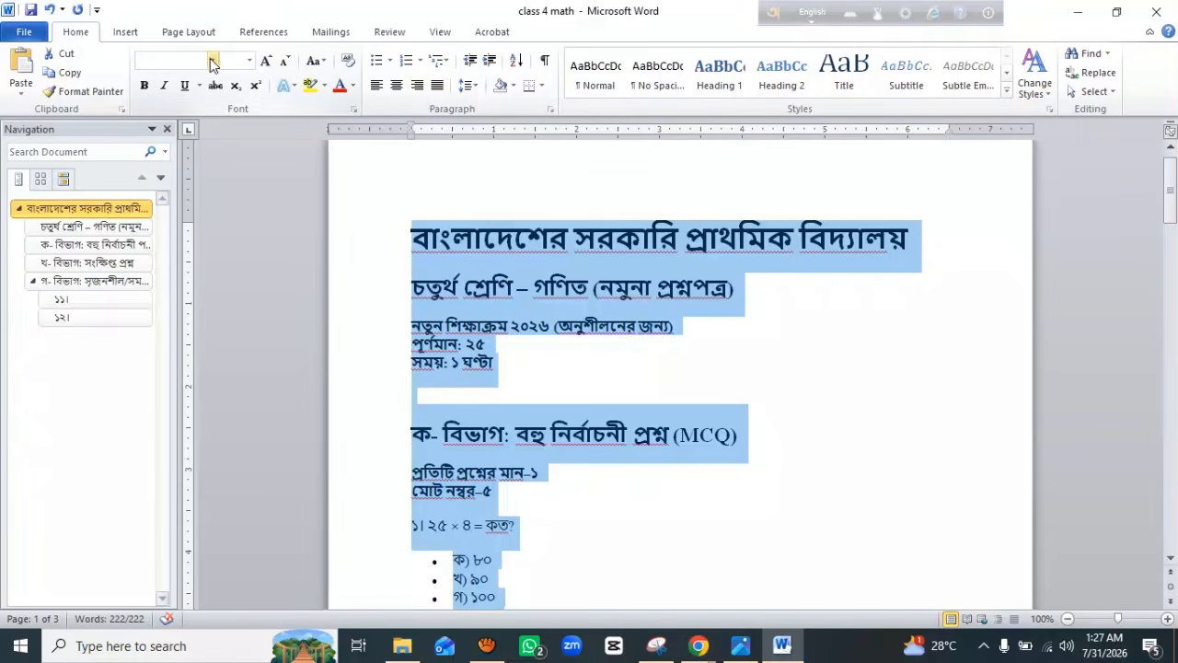
click(250, 61)
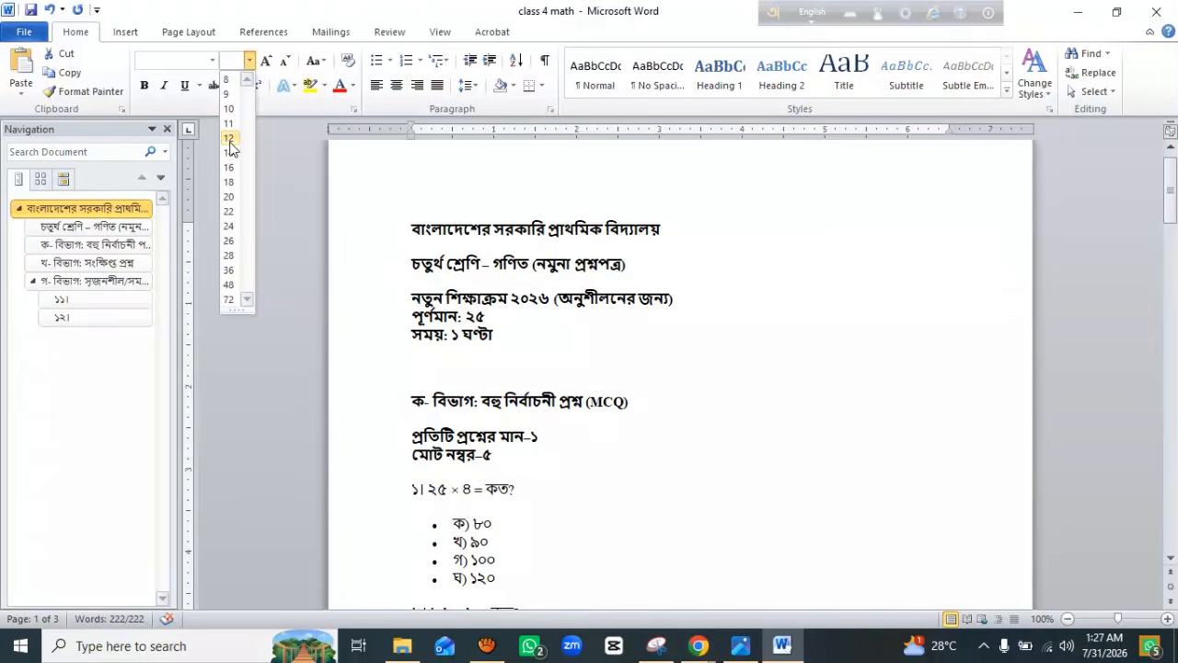
click(230, 140)
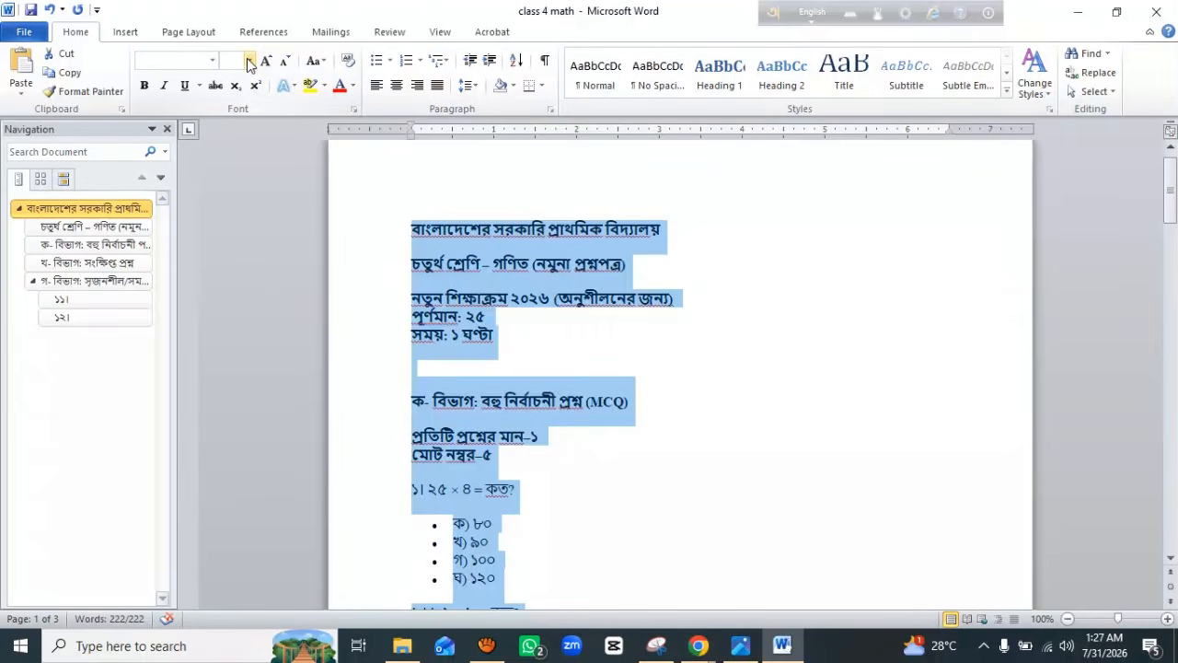
click(250, 61)
click(227, 154)
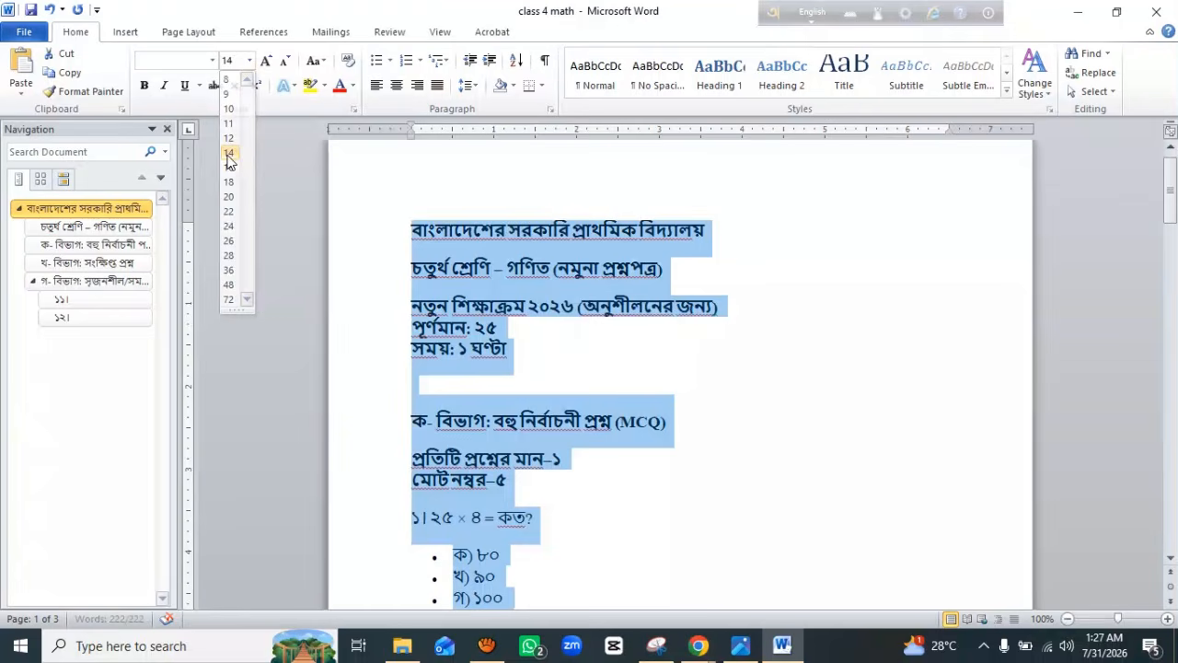
click(212, 61)
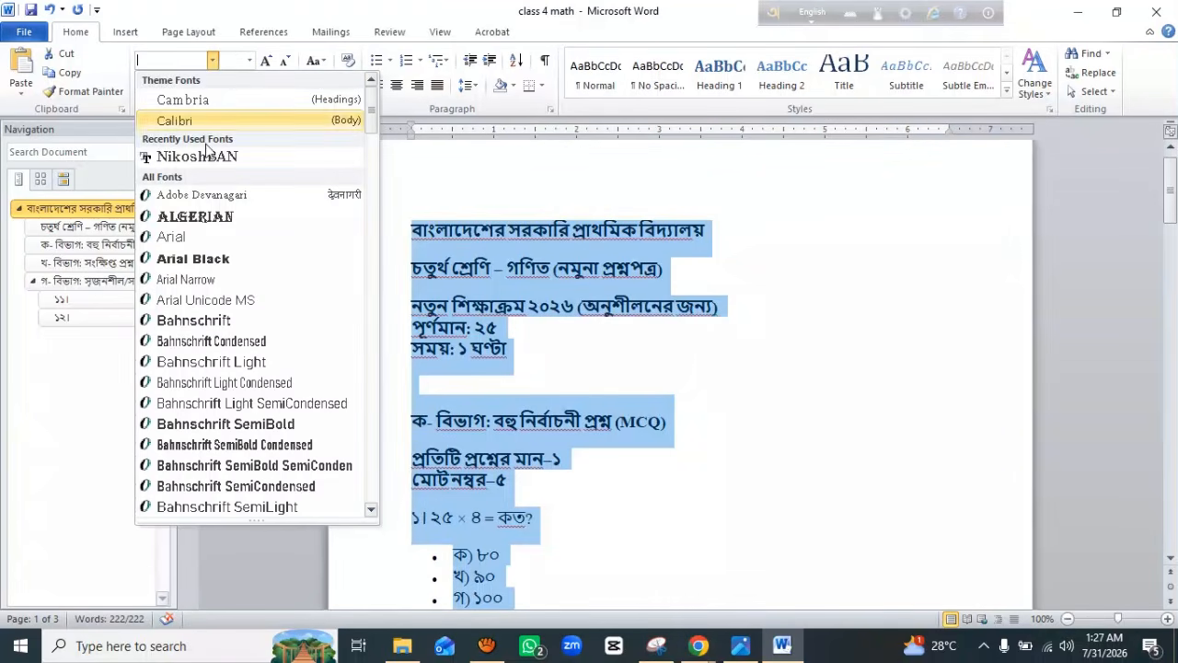
click(210, 155)
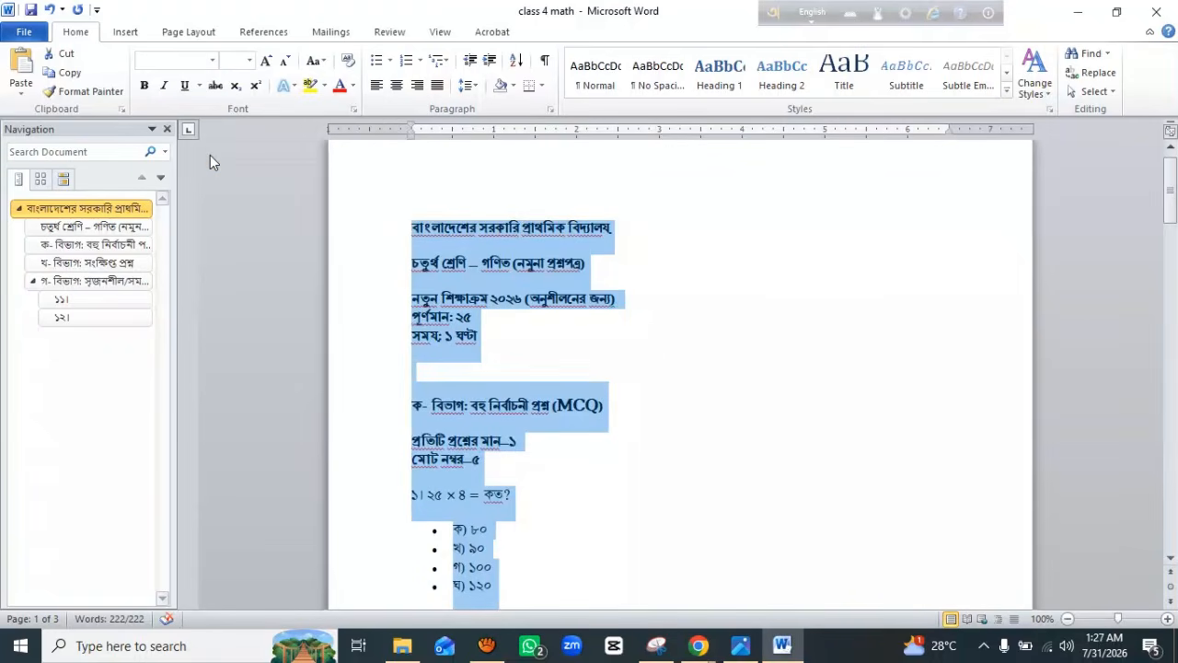
Center the heading block from the school name line through the exam time line on the first page.
click(582, 237)
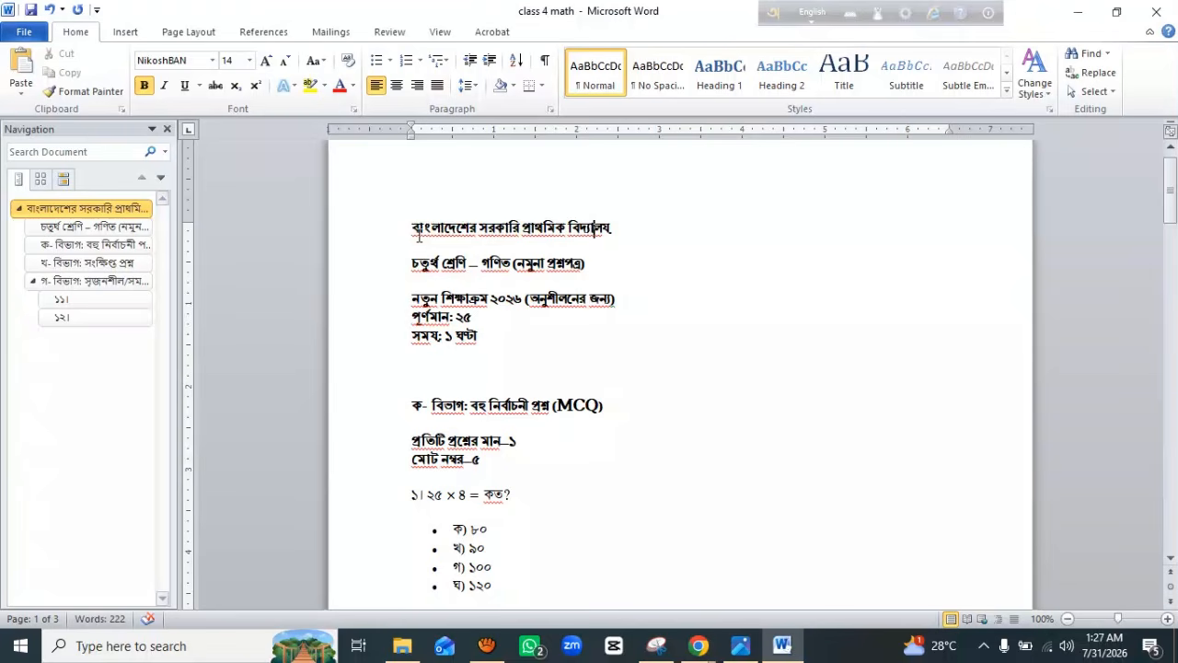
drag(419, 237, 488, 340)
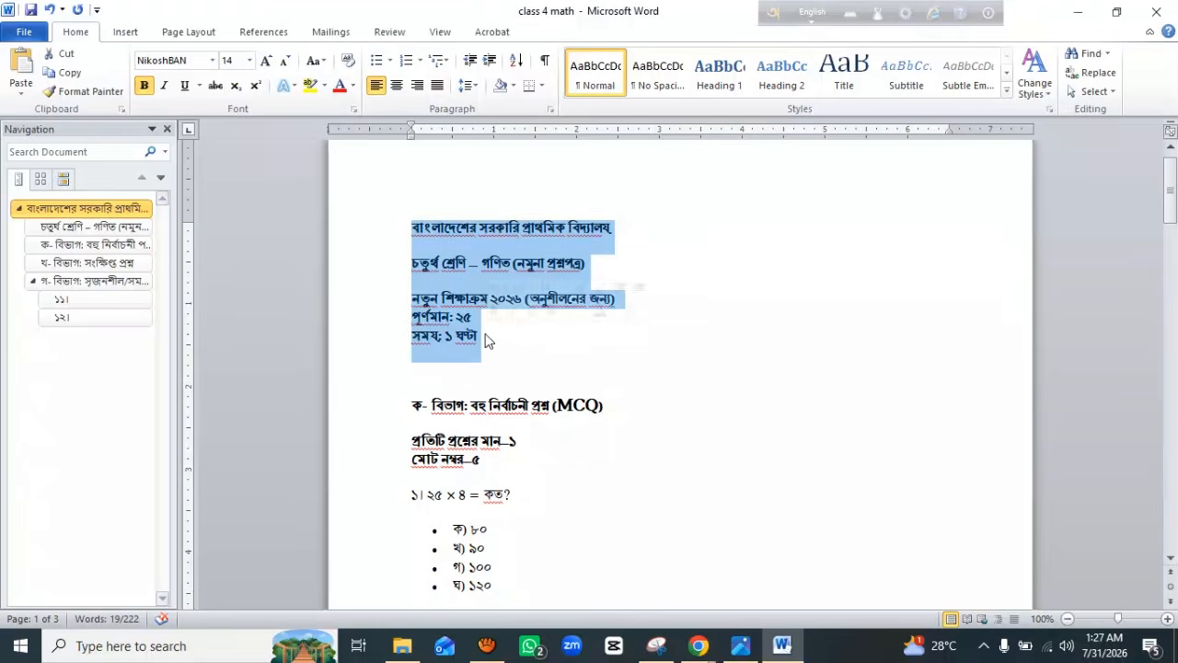
click(124, 32)
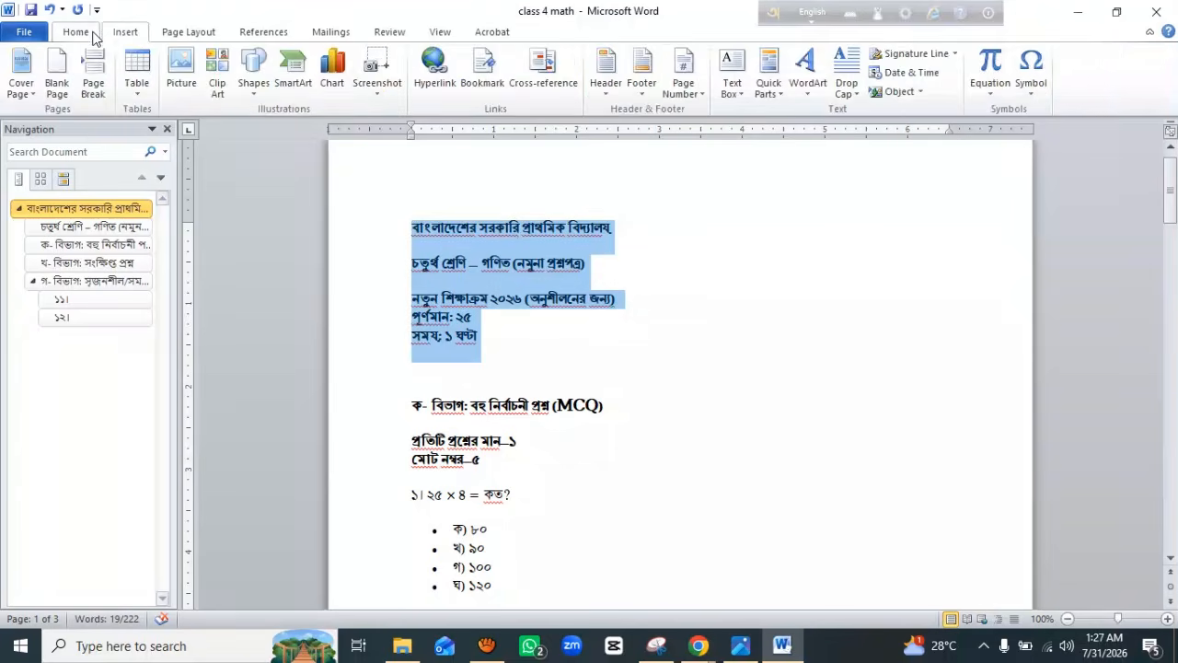
click(92, 34)
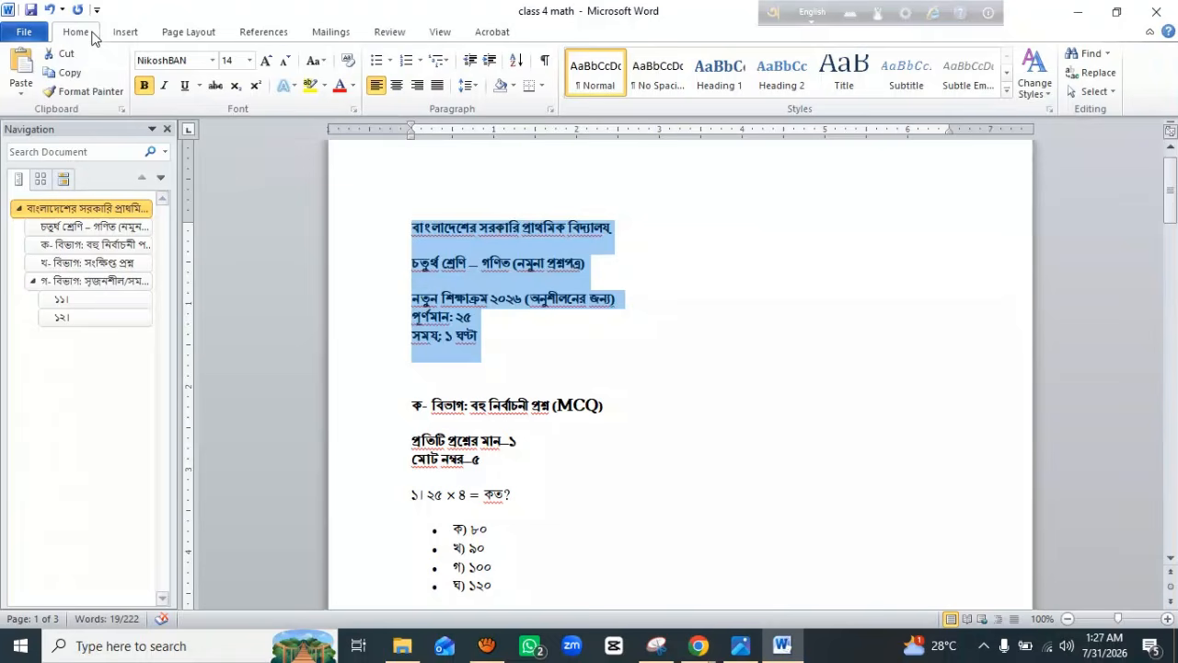
click(398, 88)
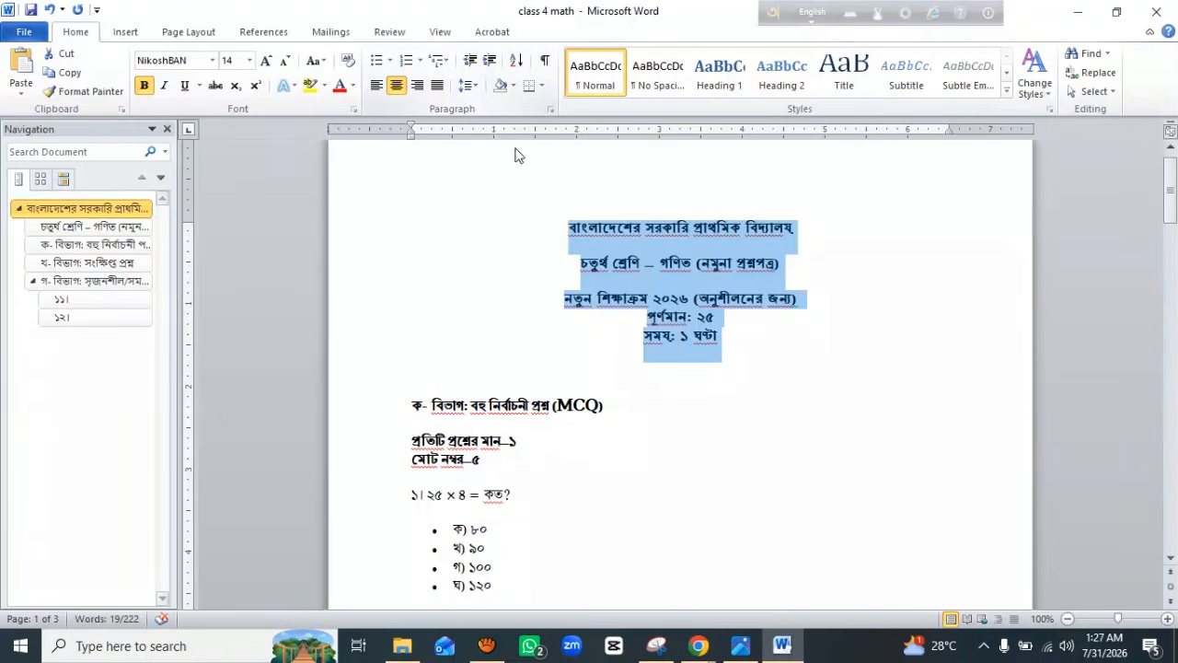
click(719, 227)
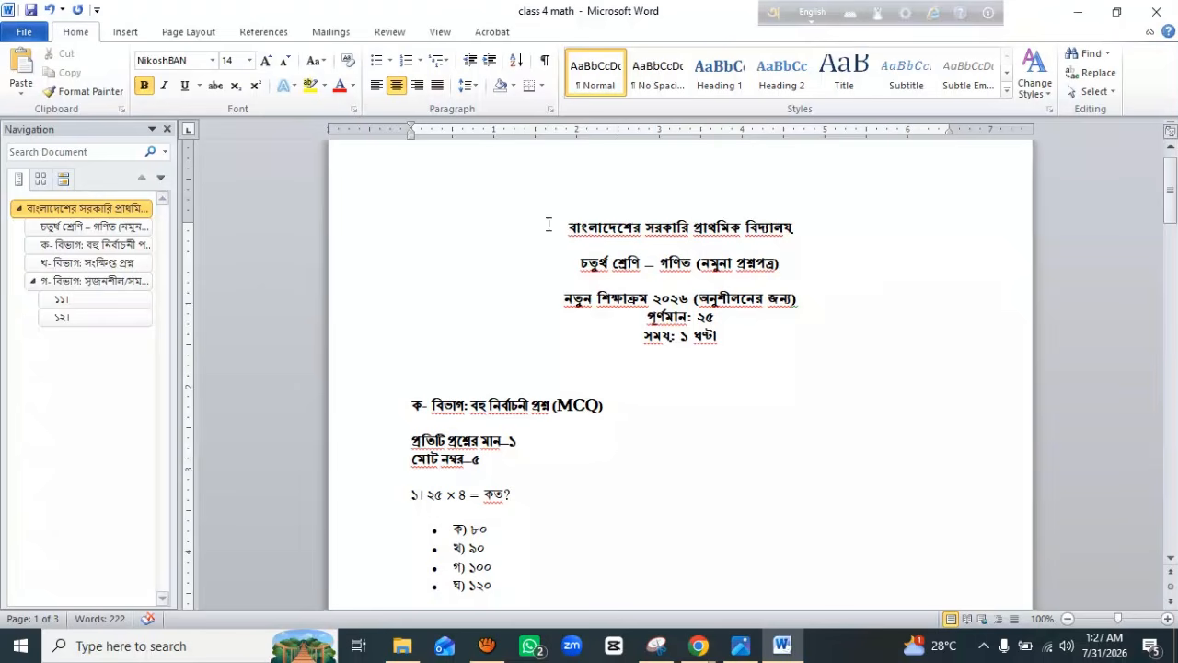
Set the font size of the three title lines above the full marks line to 24.
drag(557, 228, 797, 310)
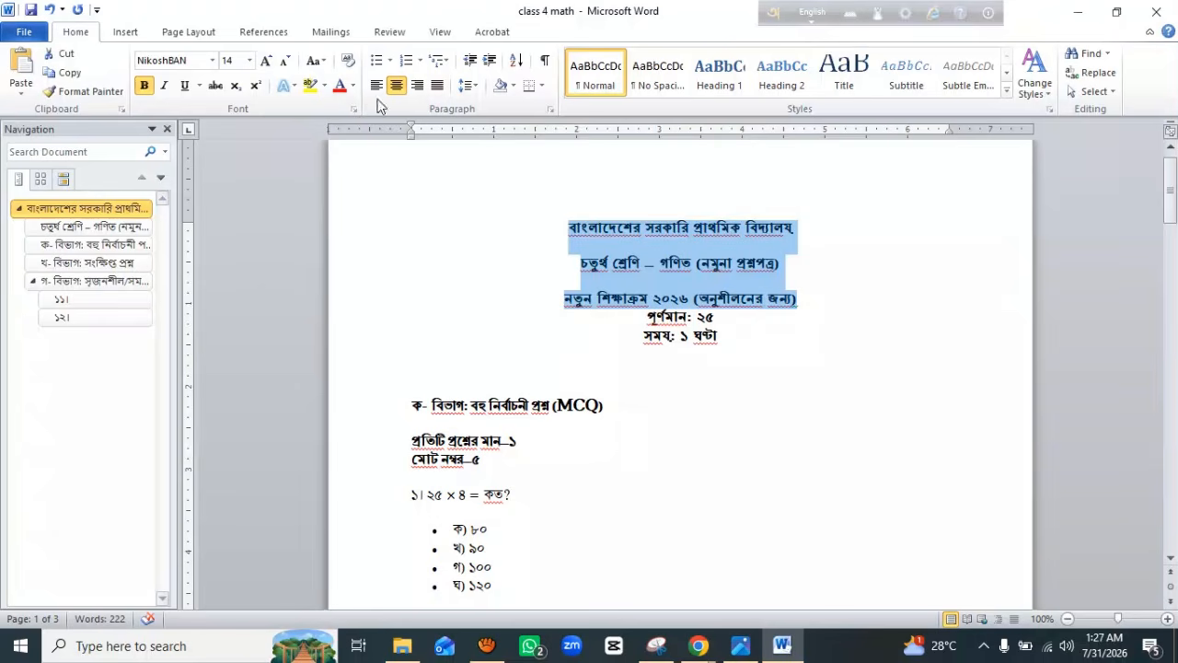
click(248, 61)
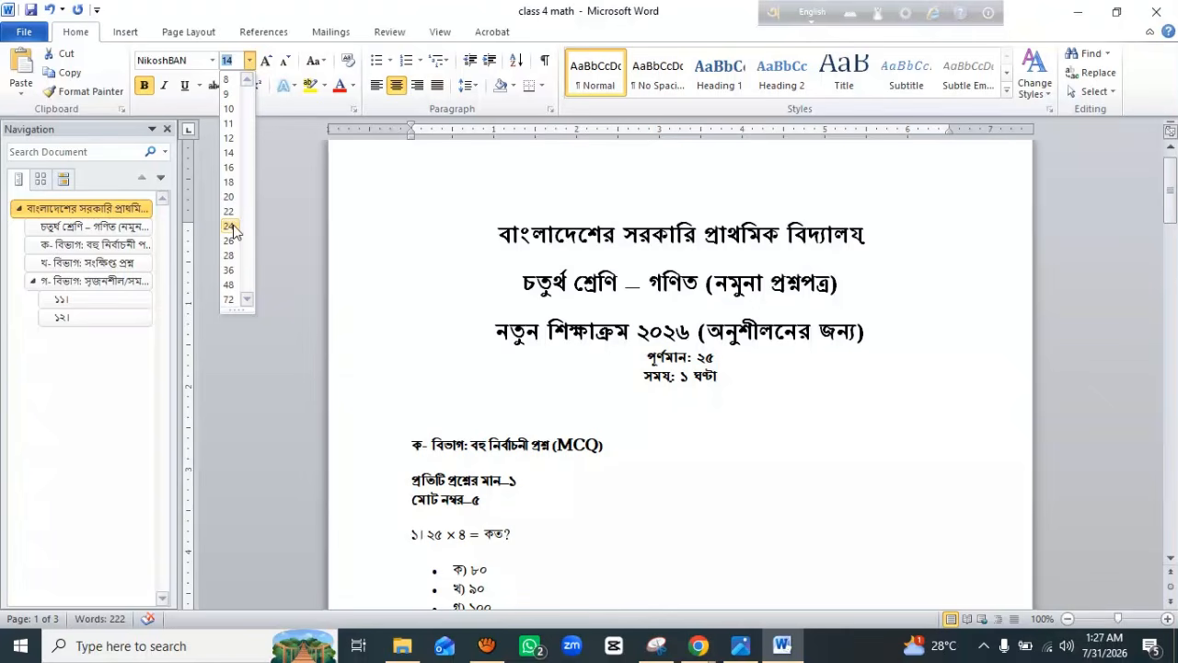
click(232, 227)
Delete the third title line, "নতুন শিক্ষাক্রম ২০২৬ (অনুশীলনের জন্য)", from the heading block.
click(880, 347)
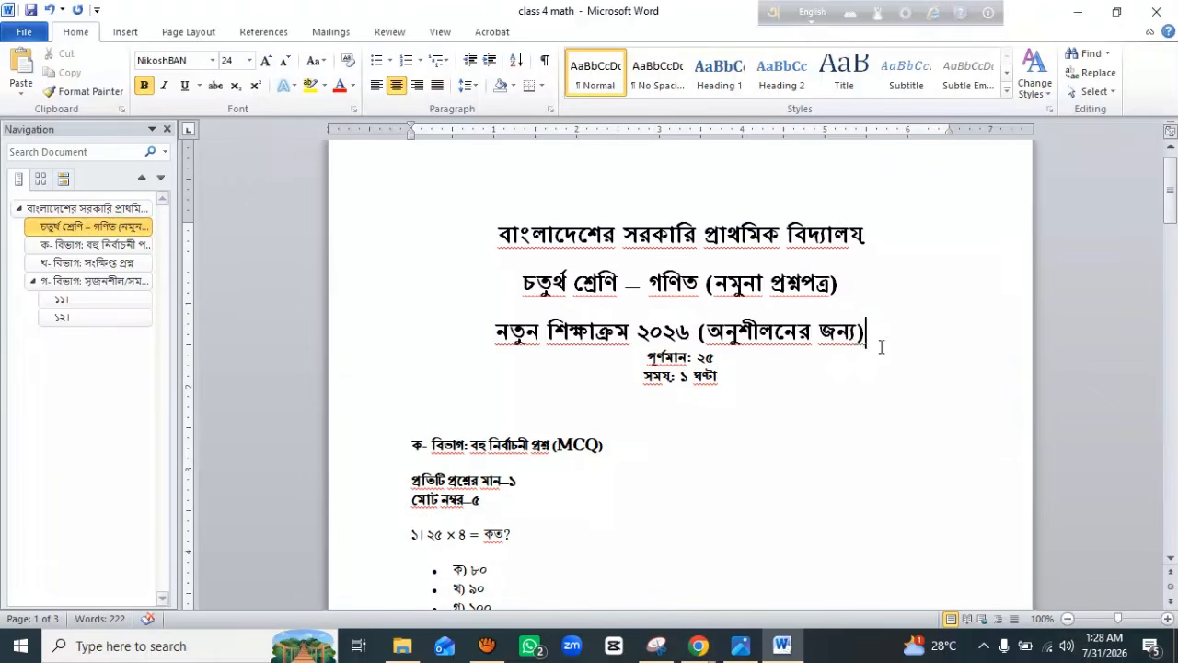
drag(881, 347, 482, 337)
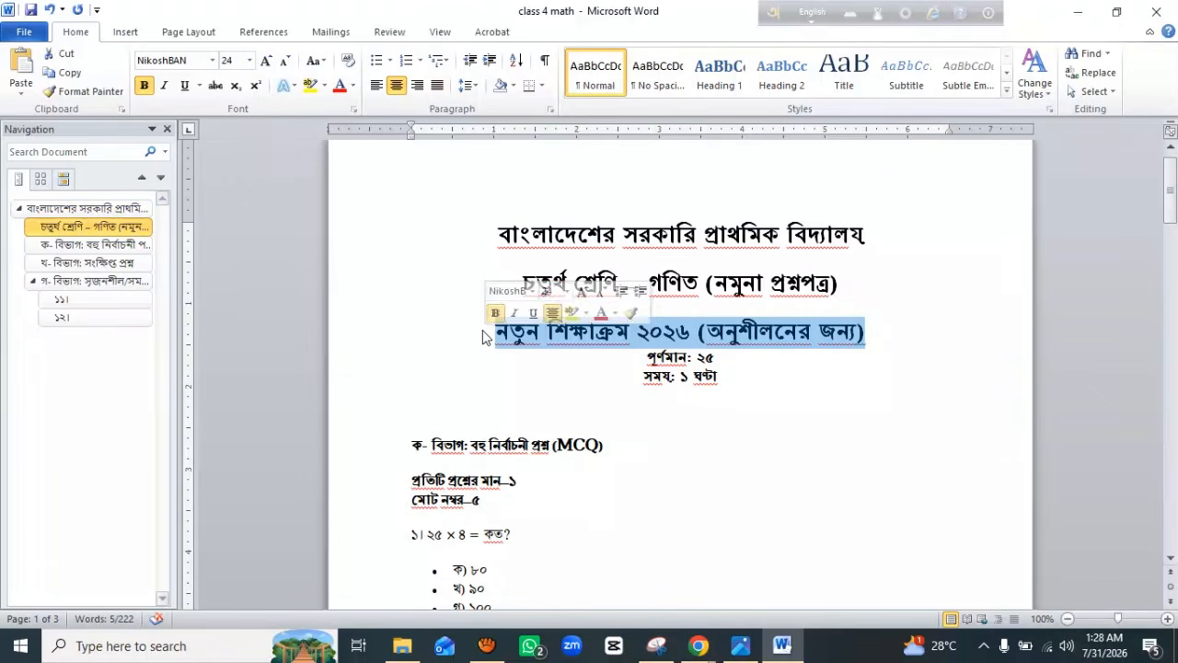
key(Delete)
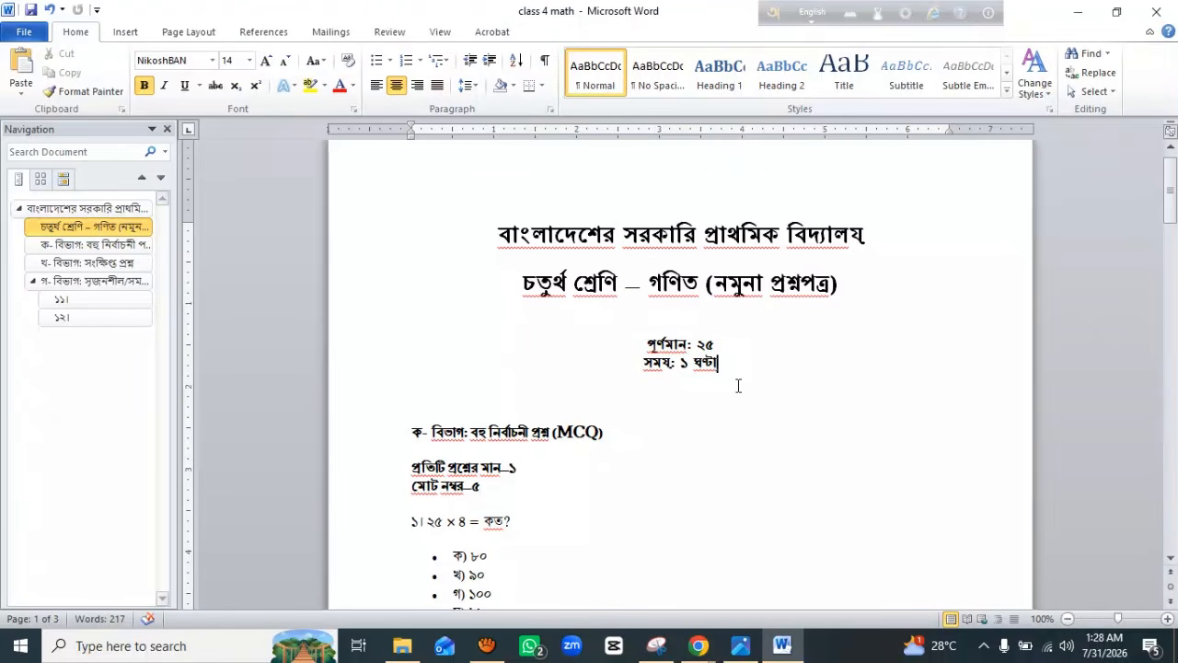
Extend the total marks value of the MCQ section to read ৫×১=৫, inserting the multiplication sign as a symbol.
scroll(589, 435, down, 1)
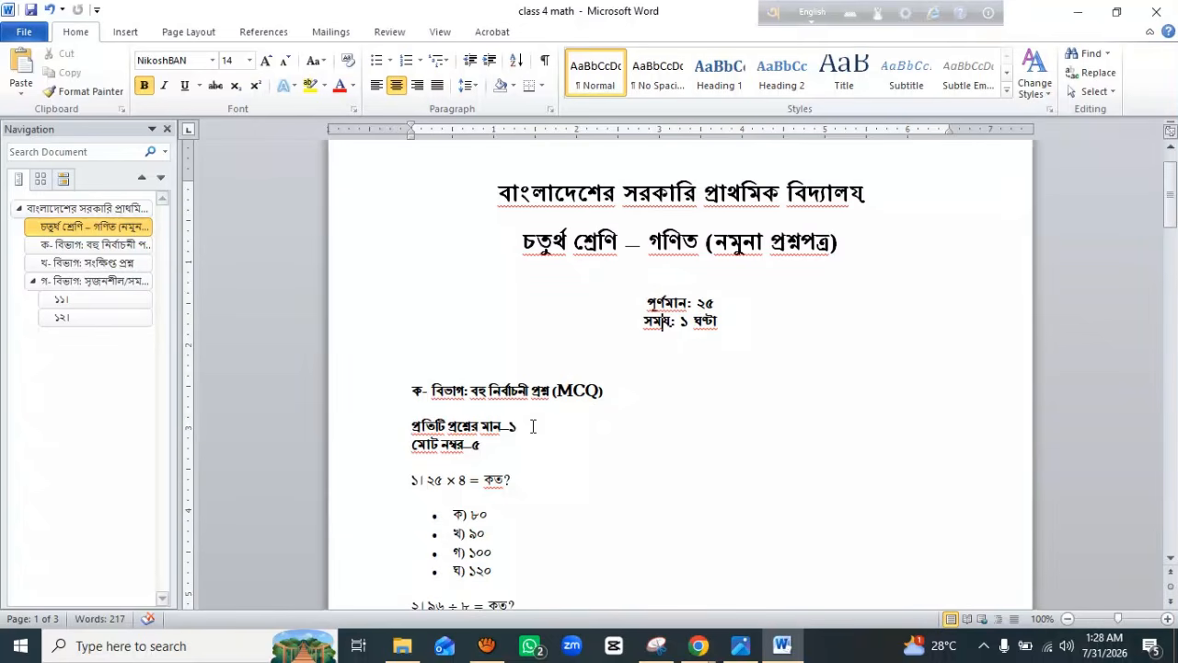
click(532, 434)
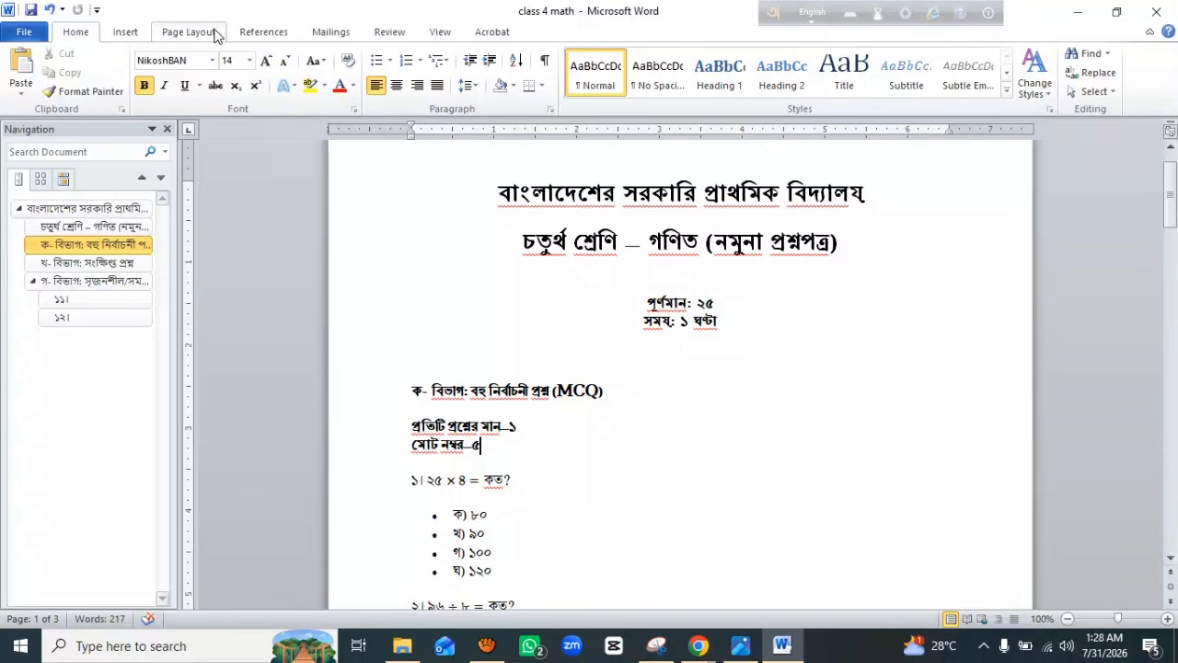
click(126, 32)
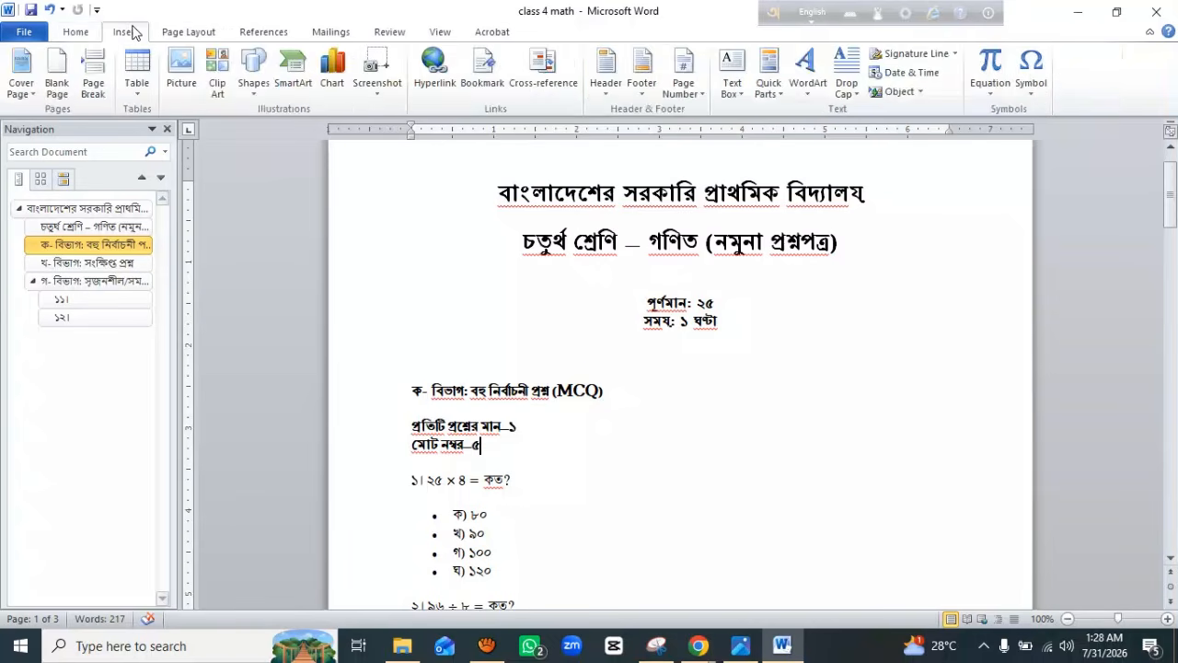
click(1042, 85)
click(1047, 116)
text(১)
Move the expression ৫×১=৫ toward the right end of the MCQ total marks line with tab spacing.
click(485, 454)
key(Left)
key(Tab)
key(Tab)
key(Tab)
key(Tab)
key(Tab)
key(Tab)
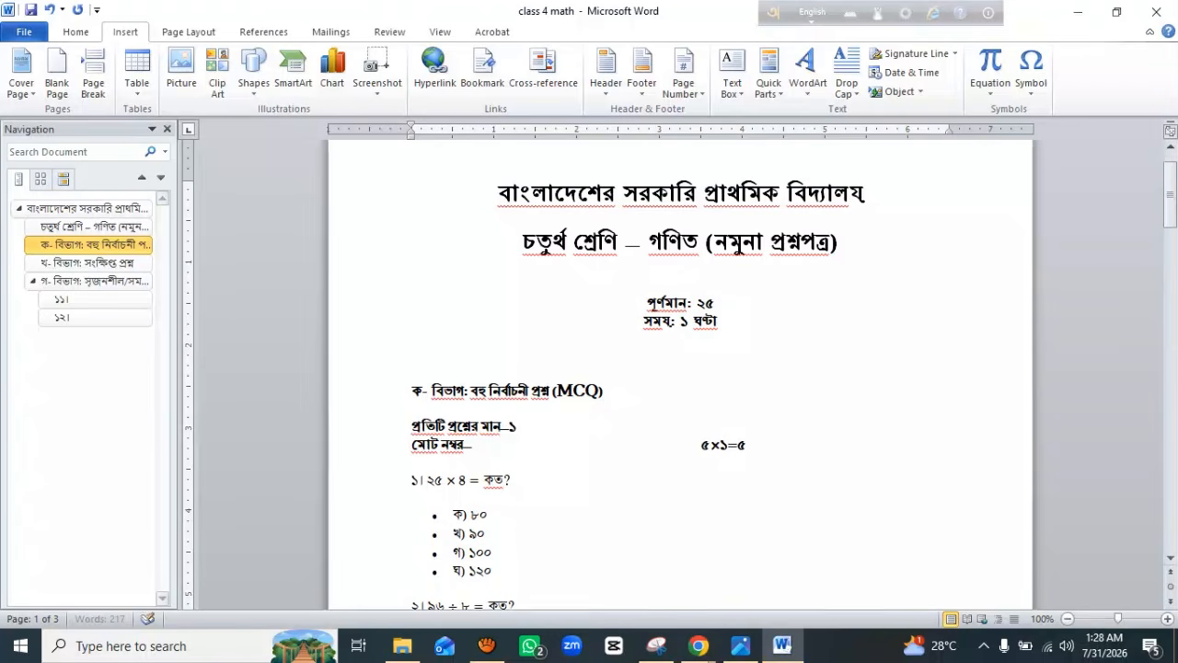
key(Tab)
key(Tab)
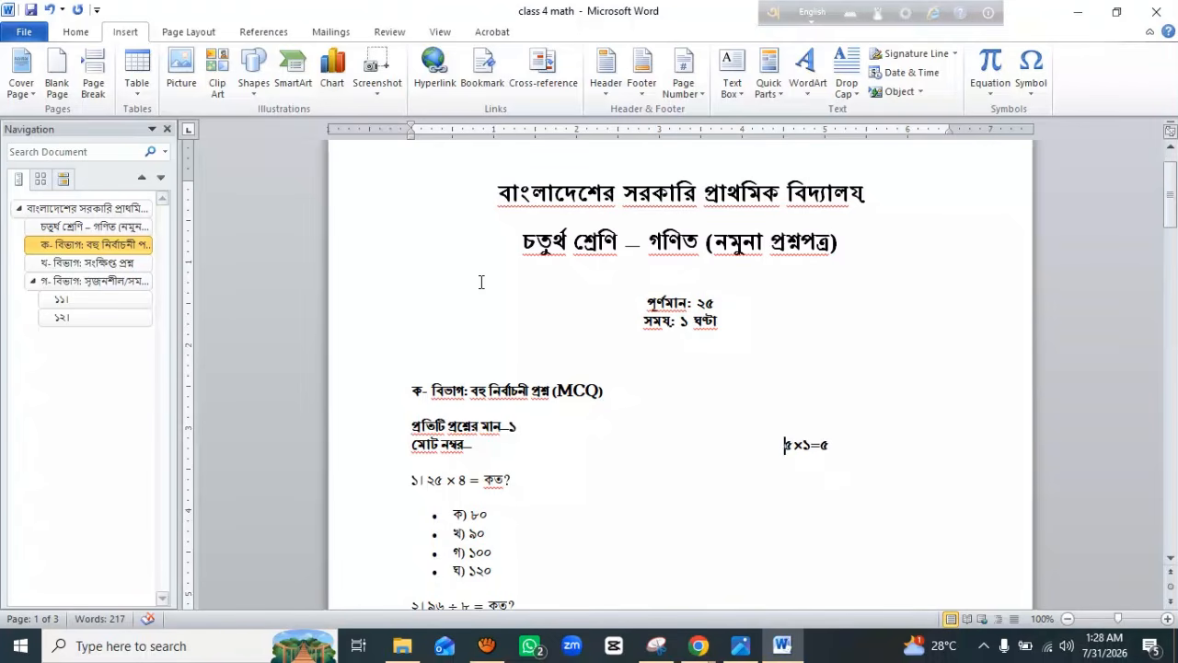
Define custom page margins for the whole document: 0.4" top and bottom, 0.5" left and right.
click(201, 32)
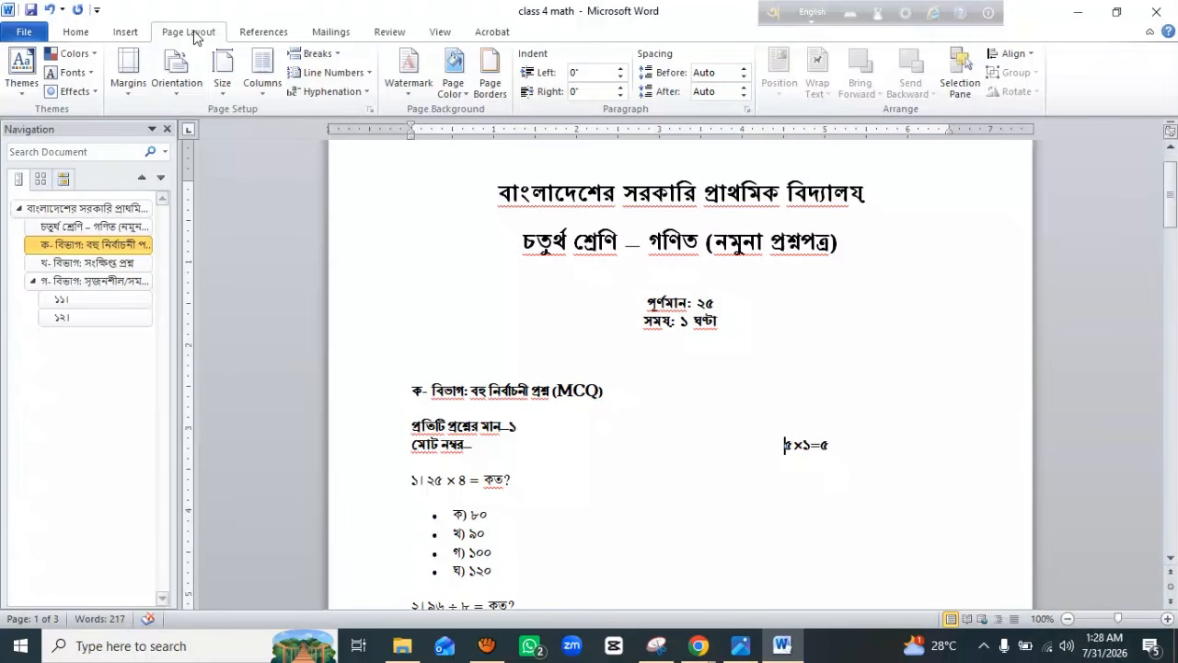
click(130, 89)
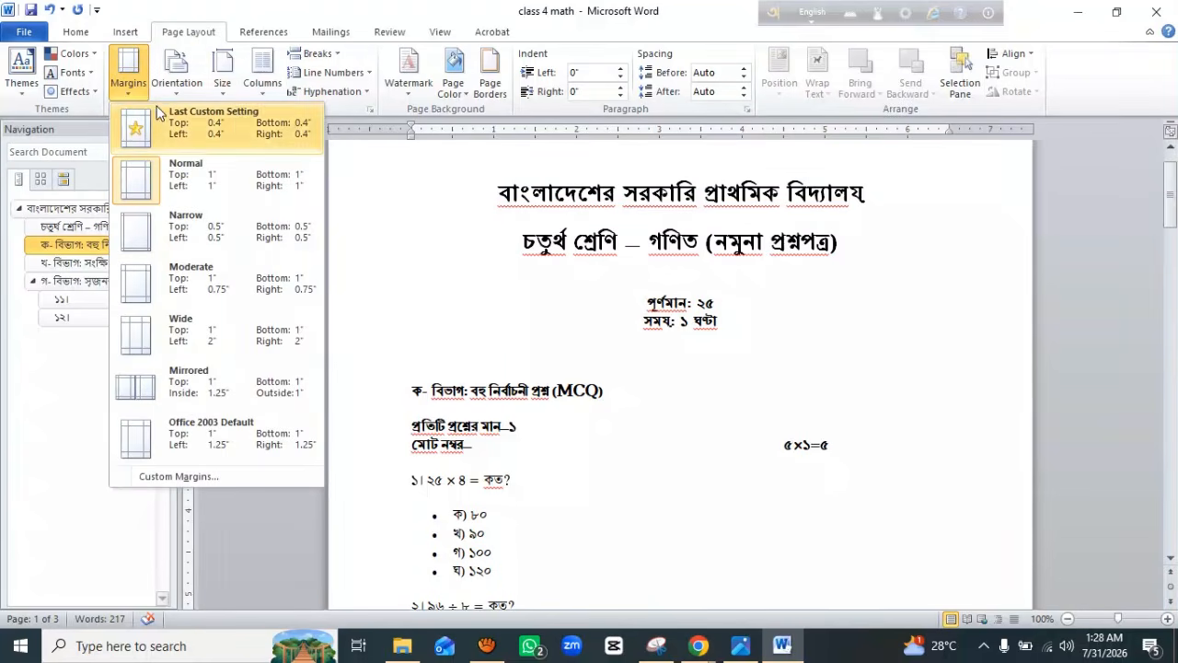
click(190, 477)
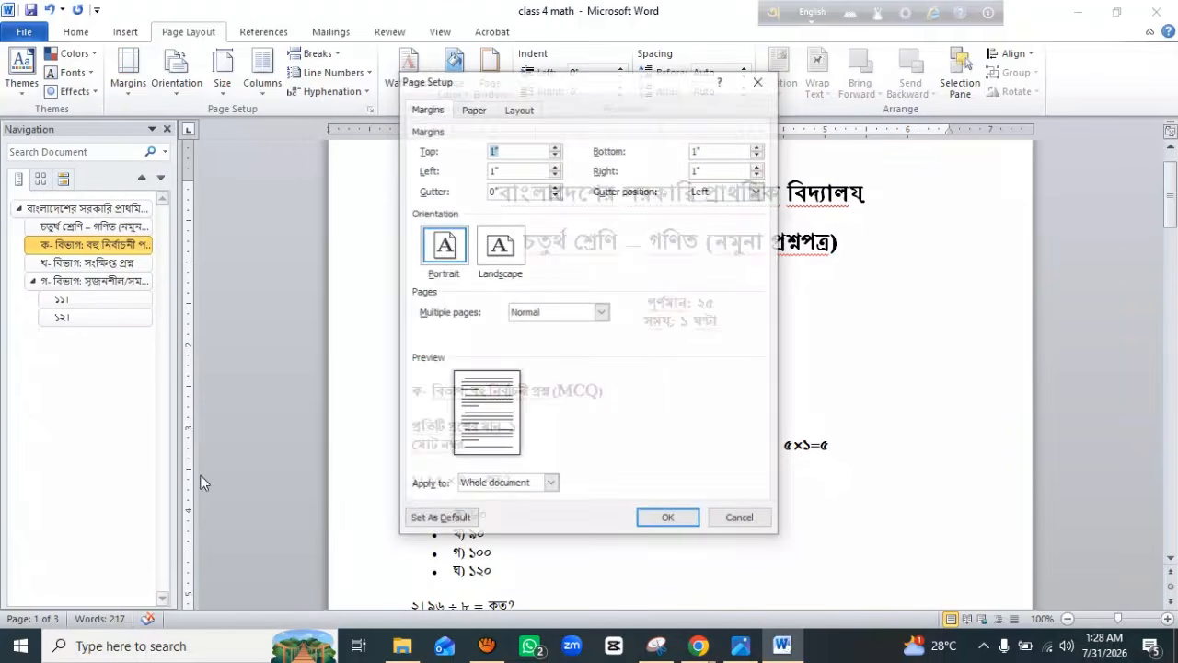
click(555, 153)
click(555, 154)
click(555, 154)
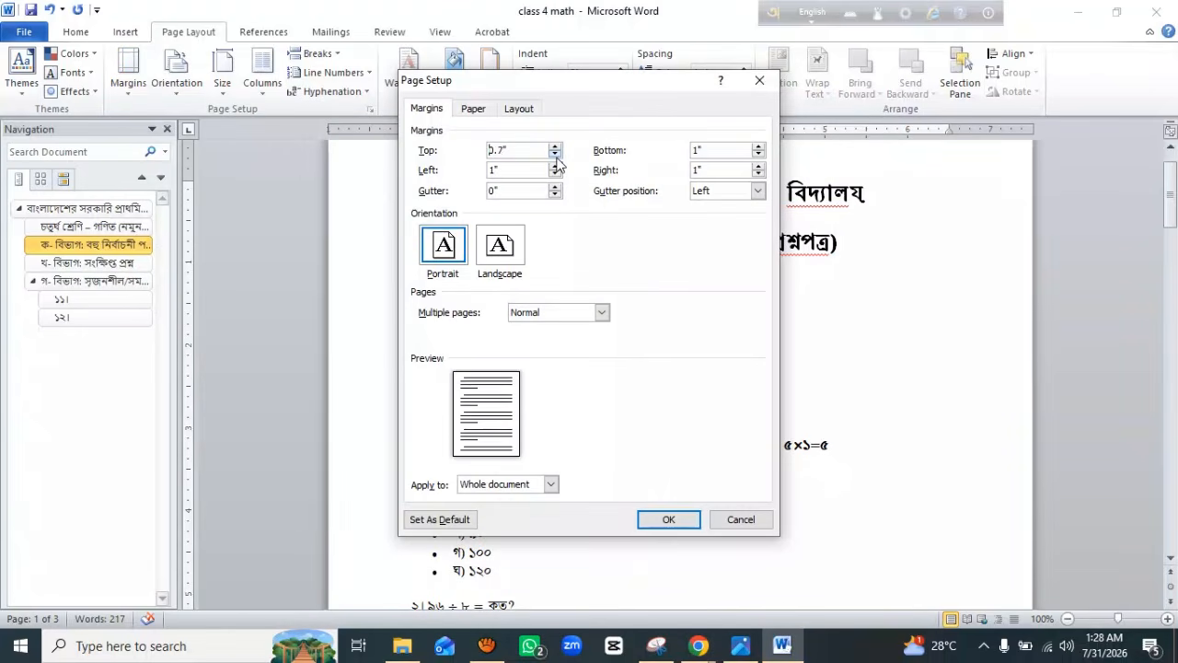
click(555, 154)
click(555, 154)
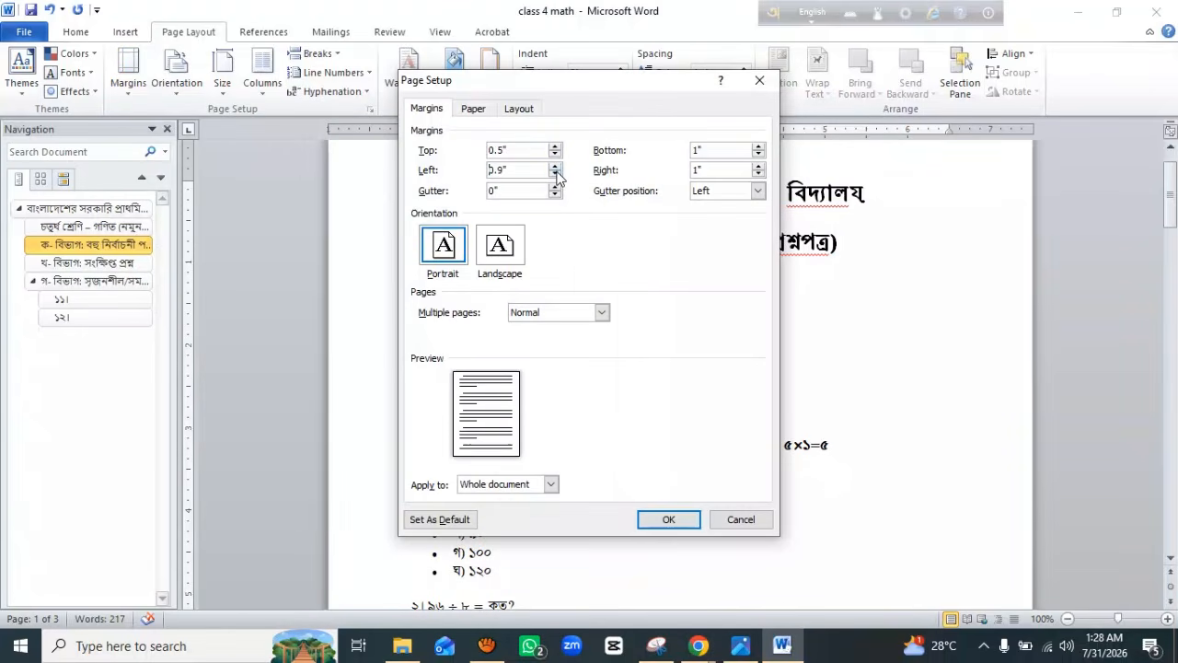
click(757, 154)
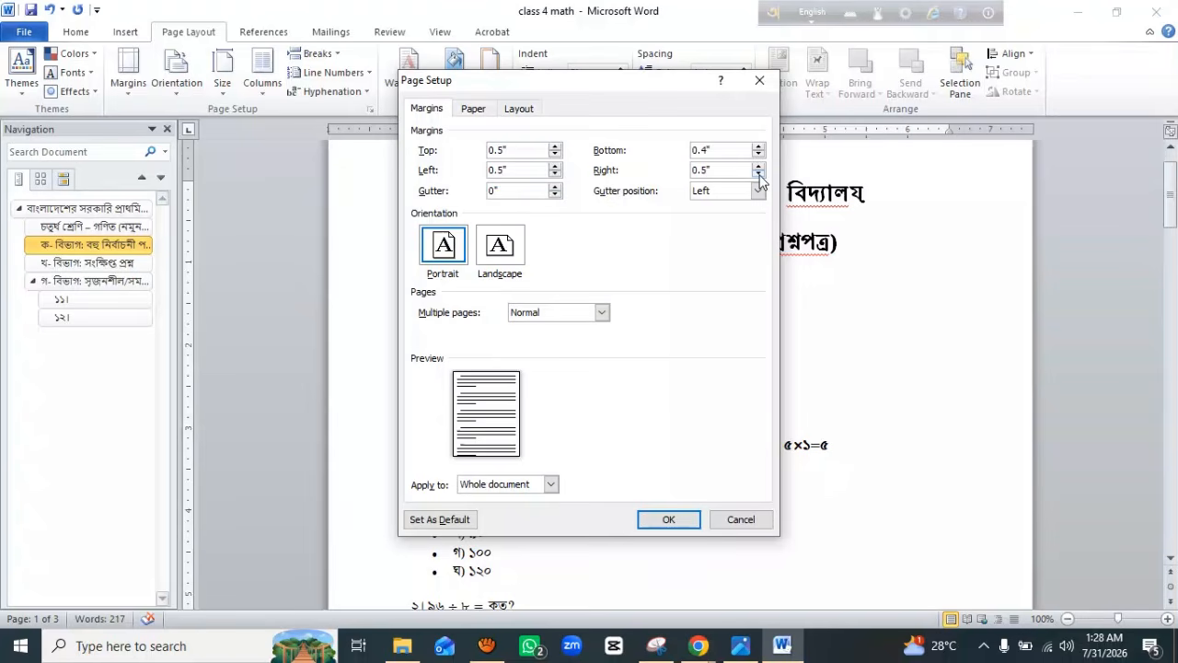
click(555, 155)
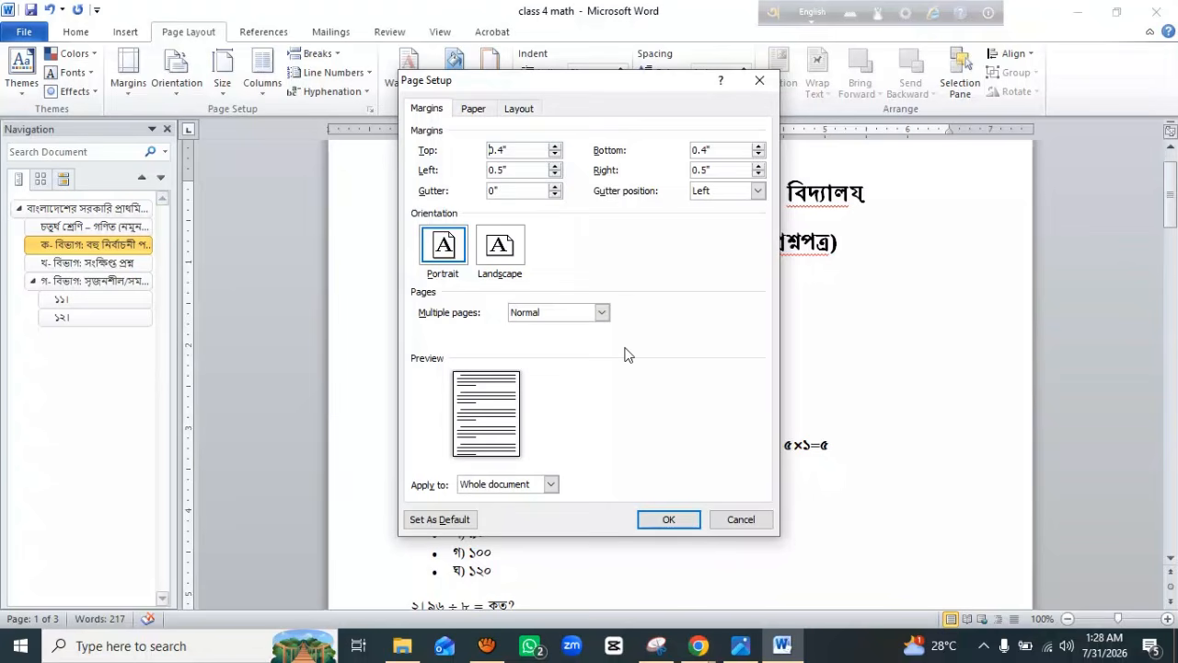
Set the paper size to A4 for the whole document and apply the page setup.
click(473, 109)
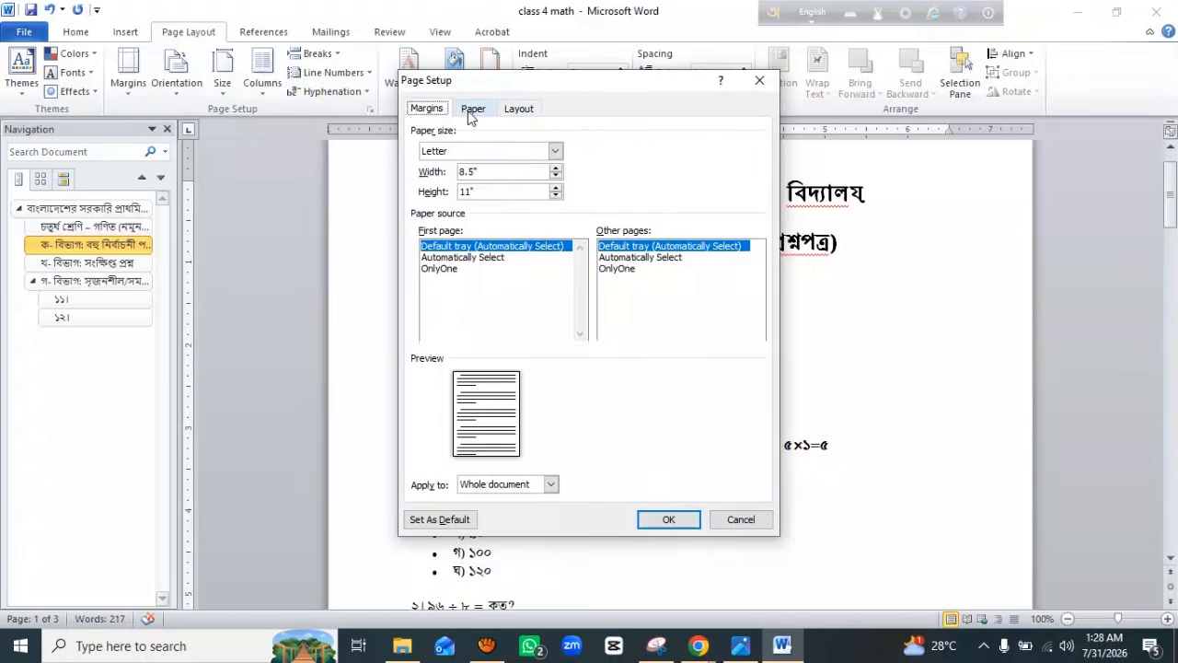
click(555, 151)
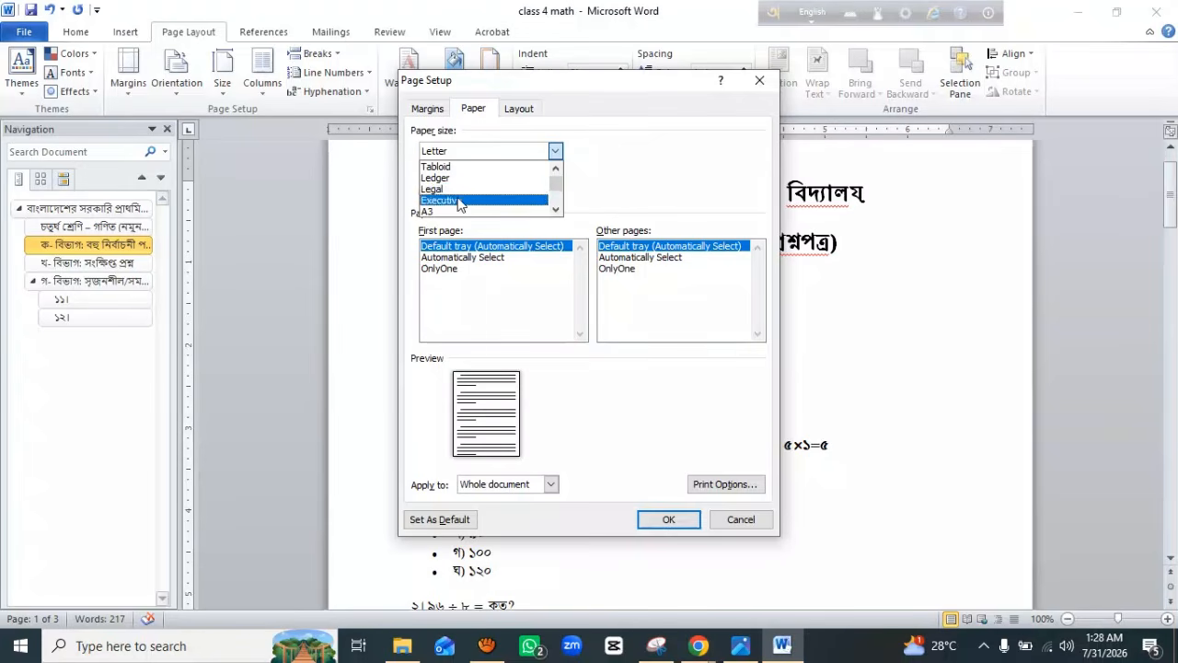
click(478, 211)
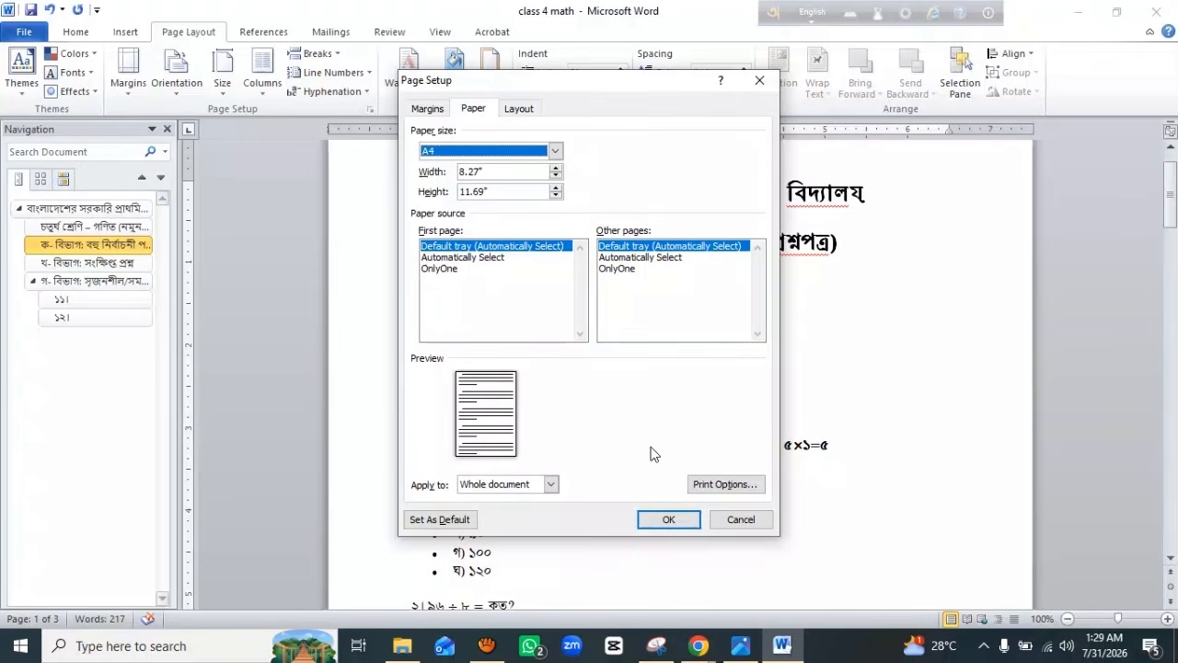
click(668, 518)
Review the layout of the heading, the MCQ questions and the start of the short-question section across the page break.
scroll(663, 184, up, 2)
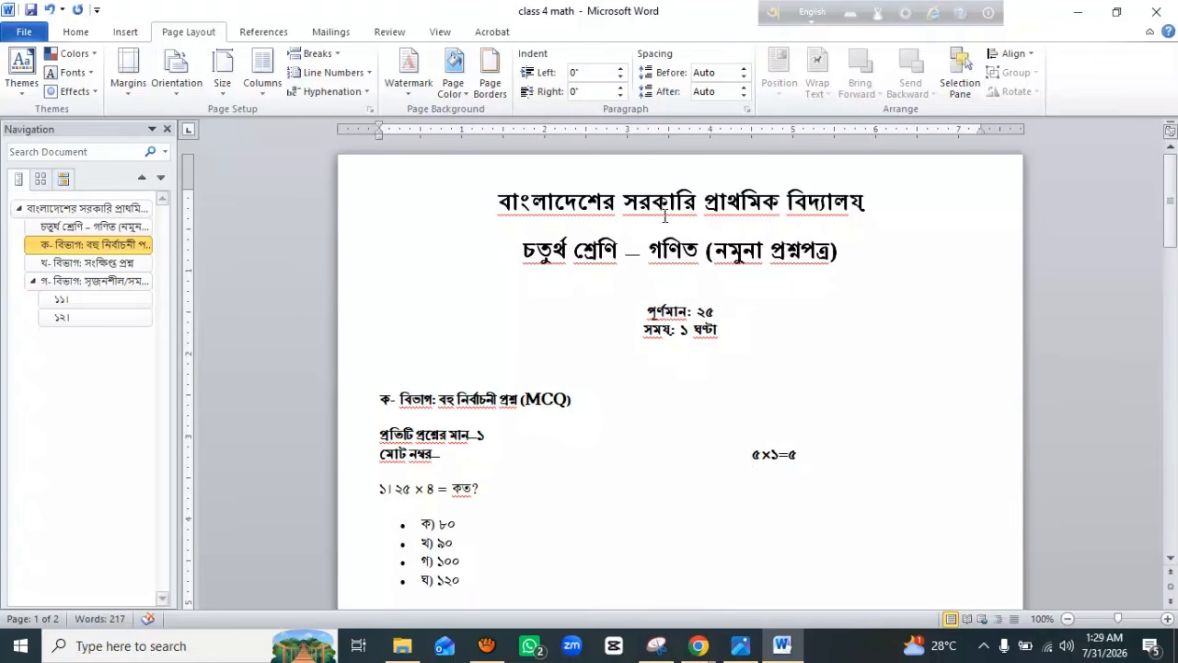
scroll(622, 269, down, 3)
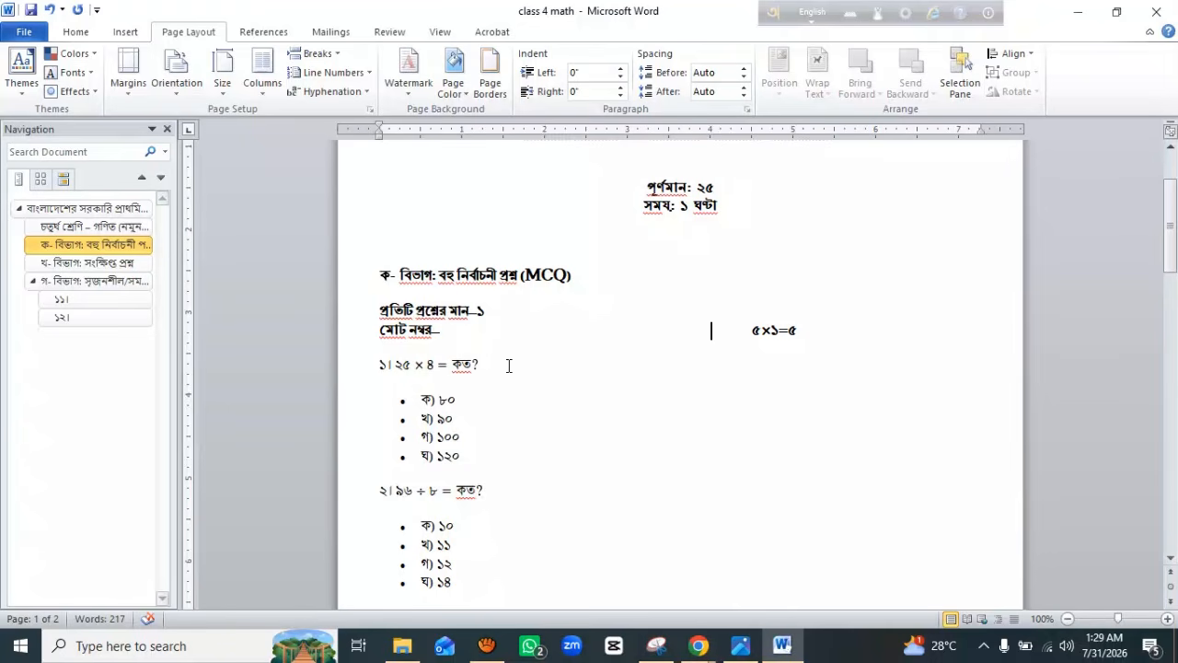
scroll(462, 387, down, 1)
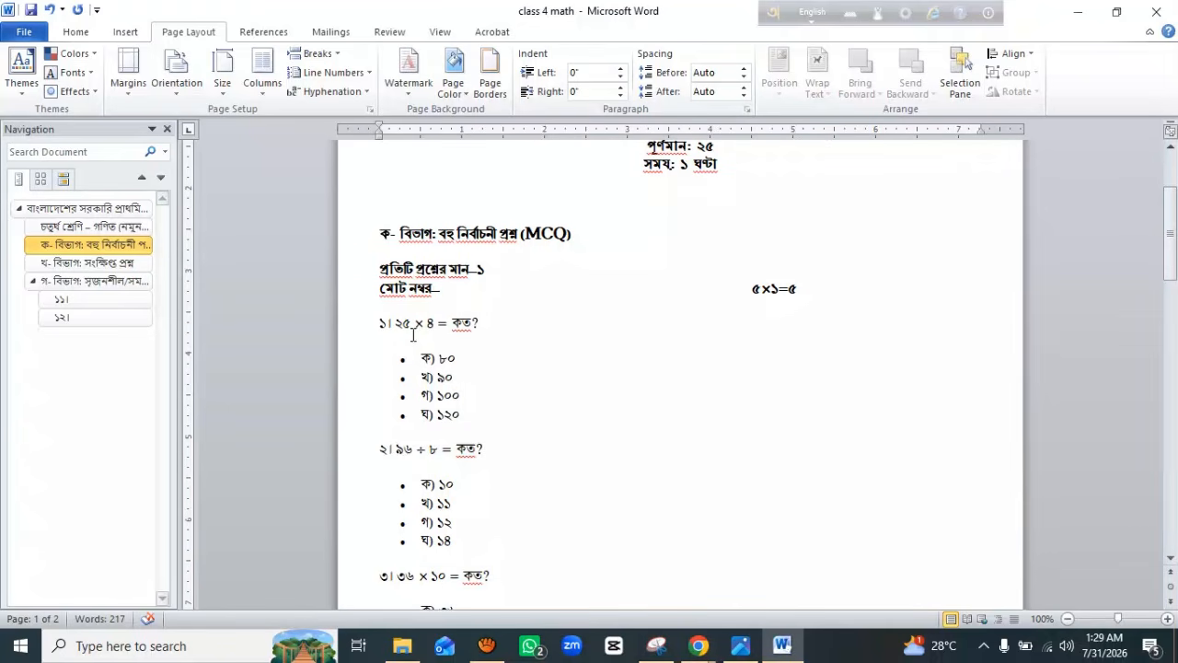
scroll(437, 359, down, 1)
scroll(442, 359, up, 1)
scroll(462, 347, down, 1)
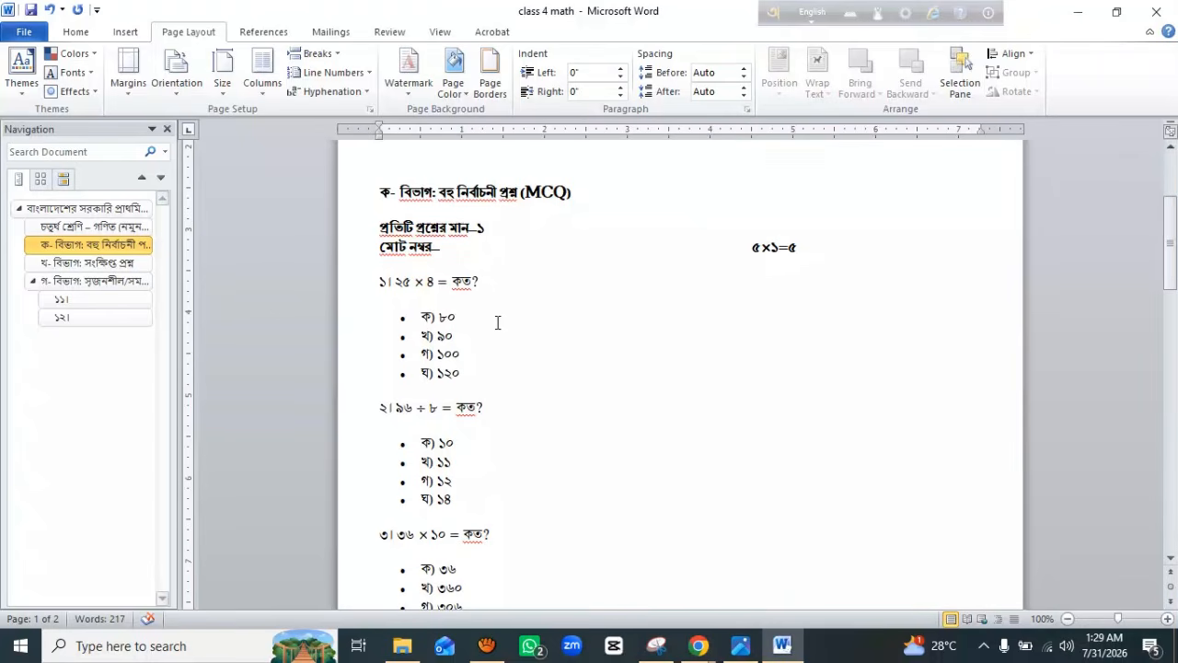
scroll(497, 324, up, 1)
scroll(494, 331, down, 1)
scroll(473, 346, down, 1)
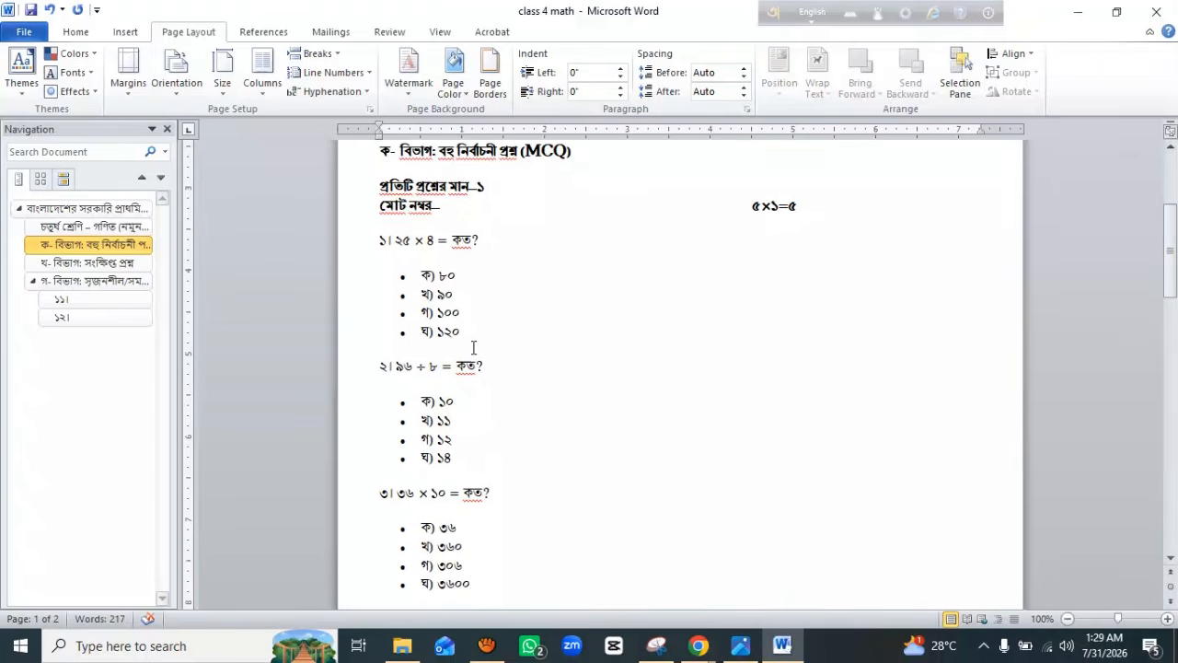
scroll(476, 351, down, 1)
scroll(480, 350, down, 1)
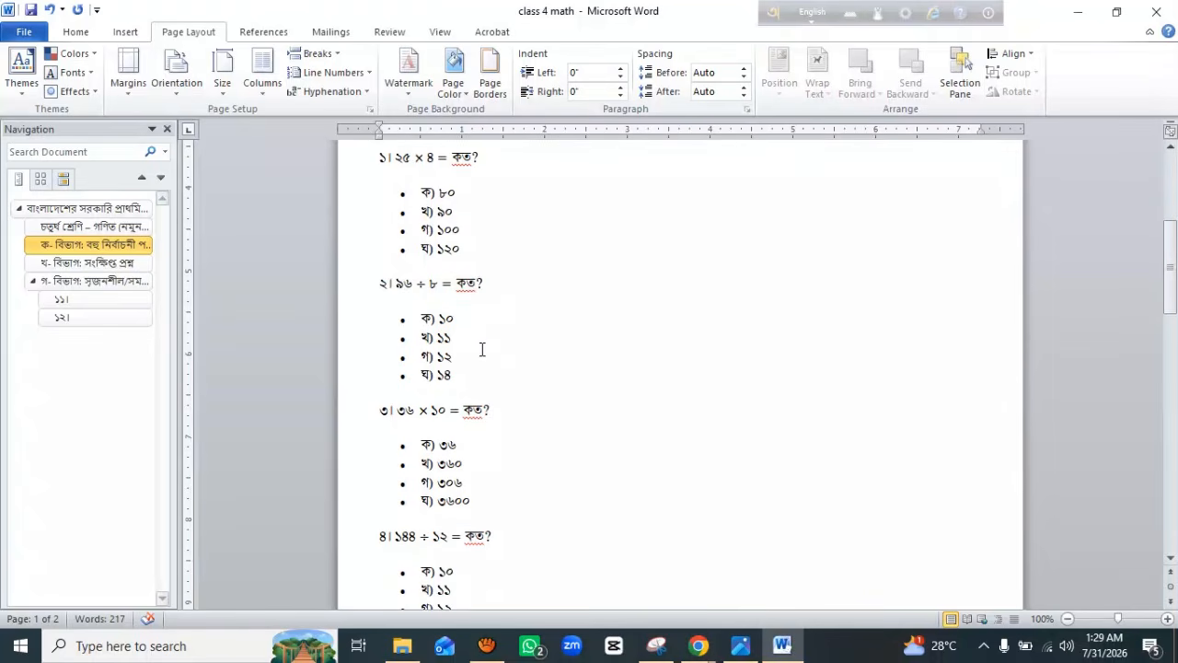
scroll(482, 354, down, 1)
scroll(477, 354, down, 2)
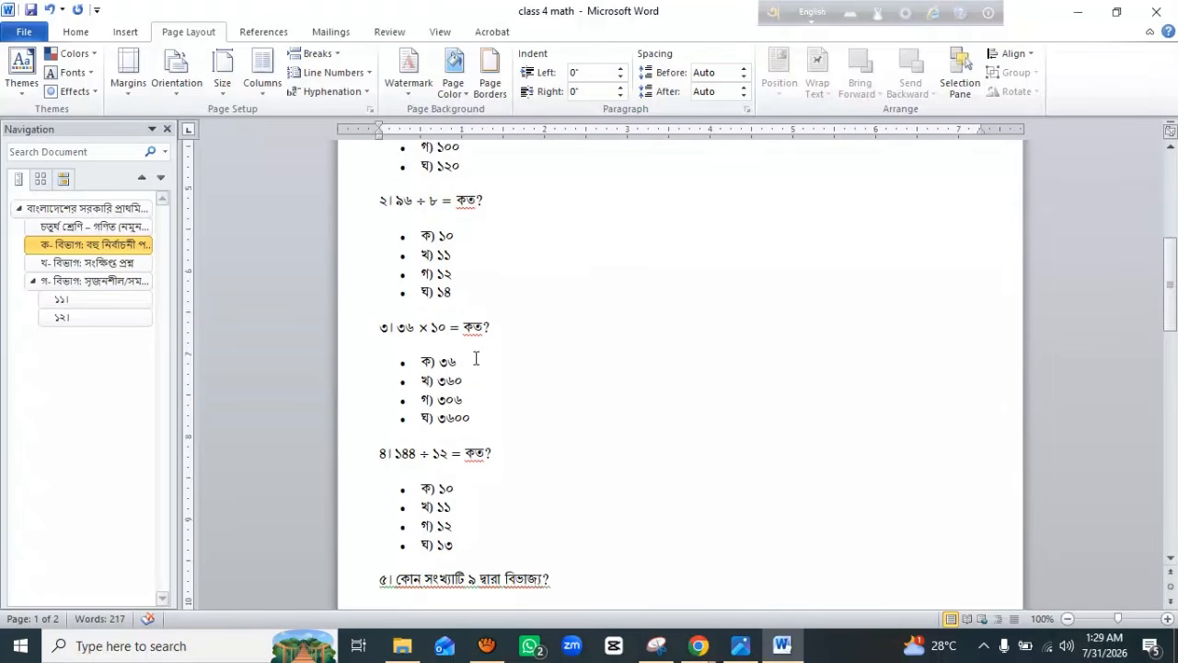
scroll(475, 358, down, 2)
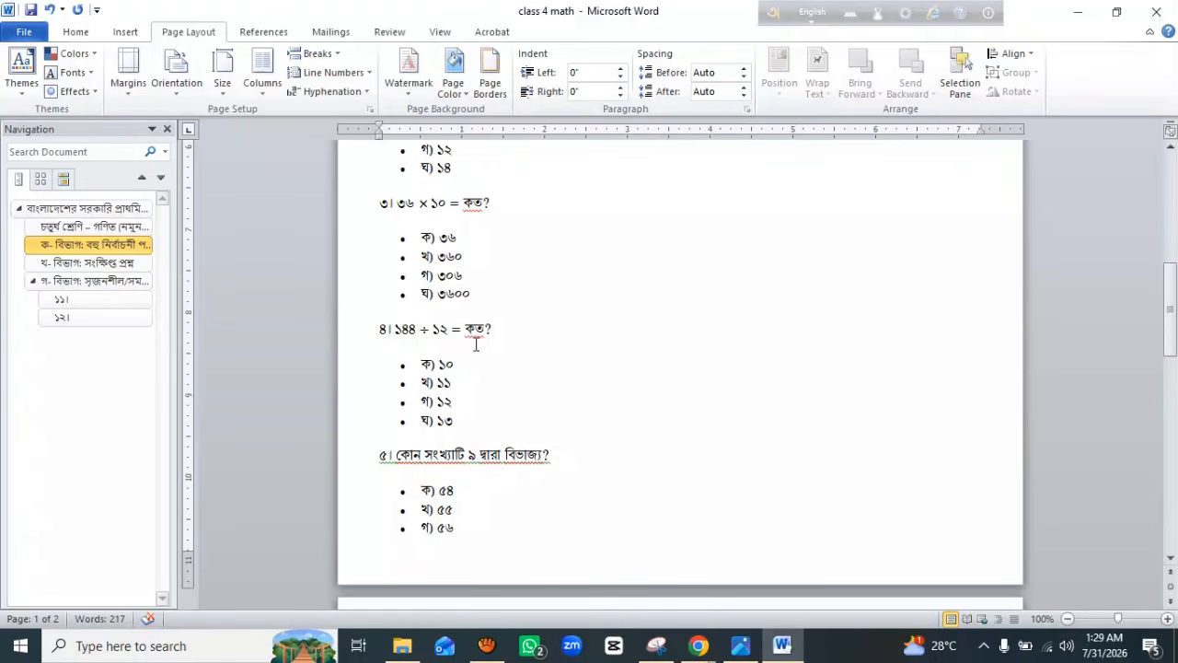
key(BackSpace)
text(৫)
scroll(494, 338, down, 3)
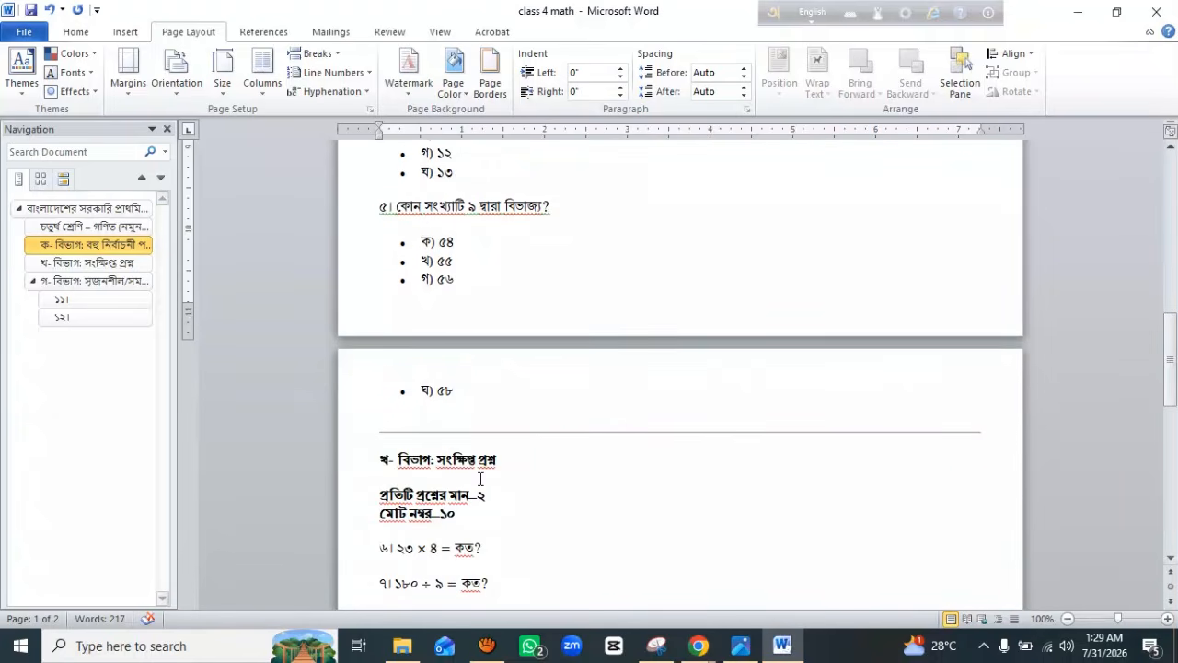
Save the document and try to export it as an Adobe PDF named class 4 math on the Desktop.
scroll(502, 464, up, 9)
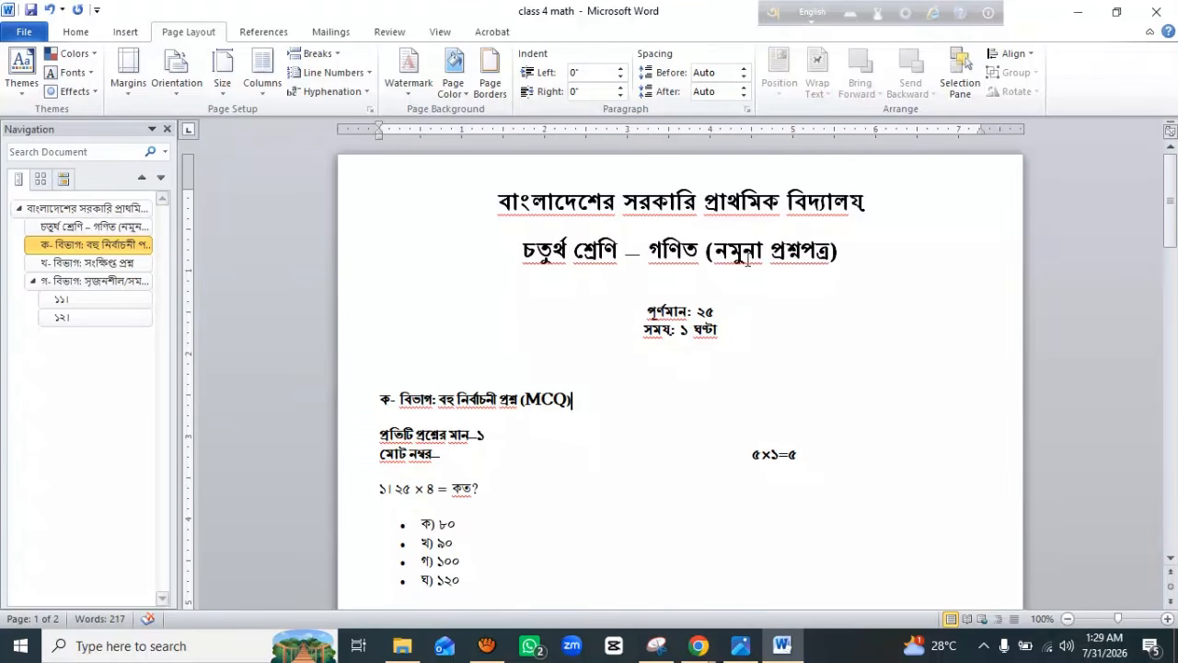
click(27, 33)
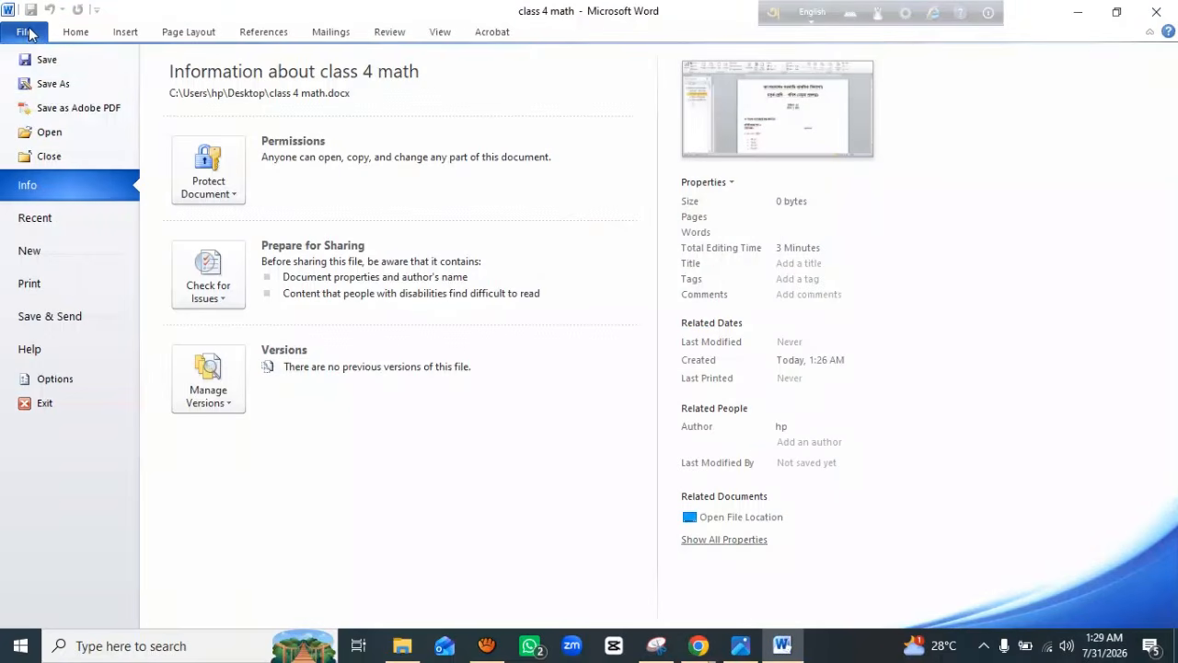
click(90, 114)
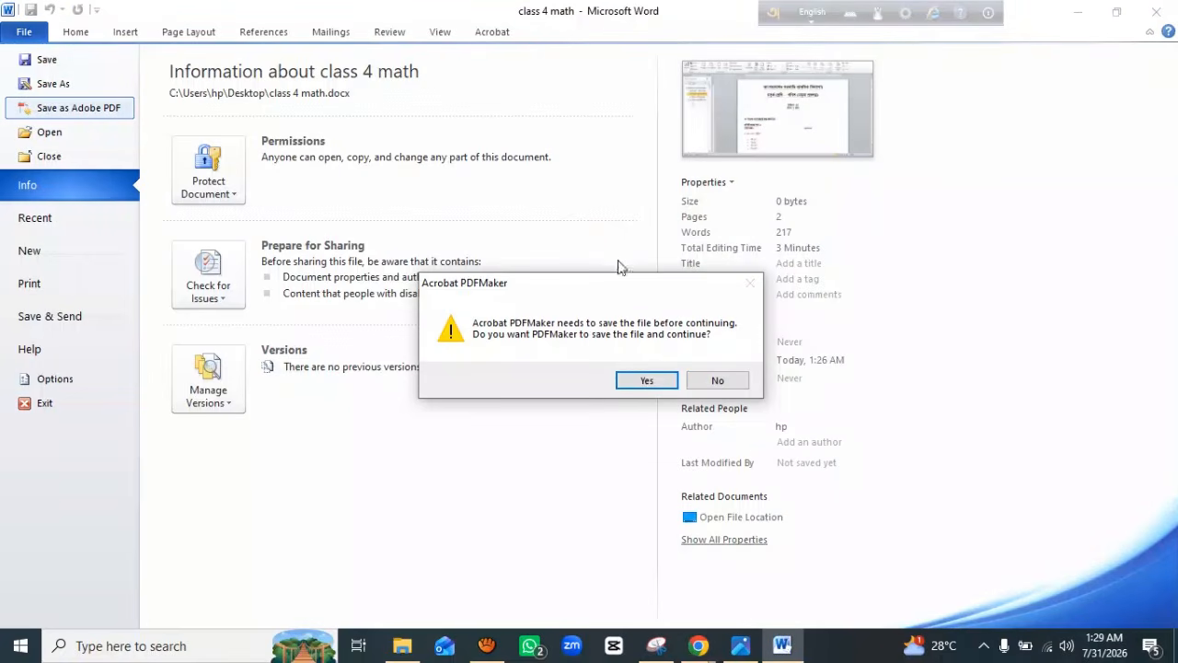
click(642, 384)
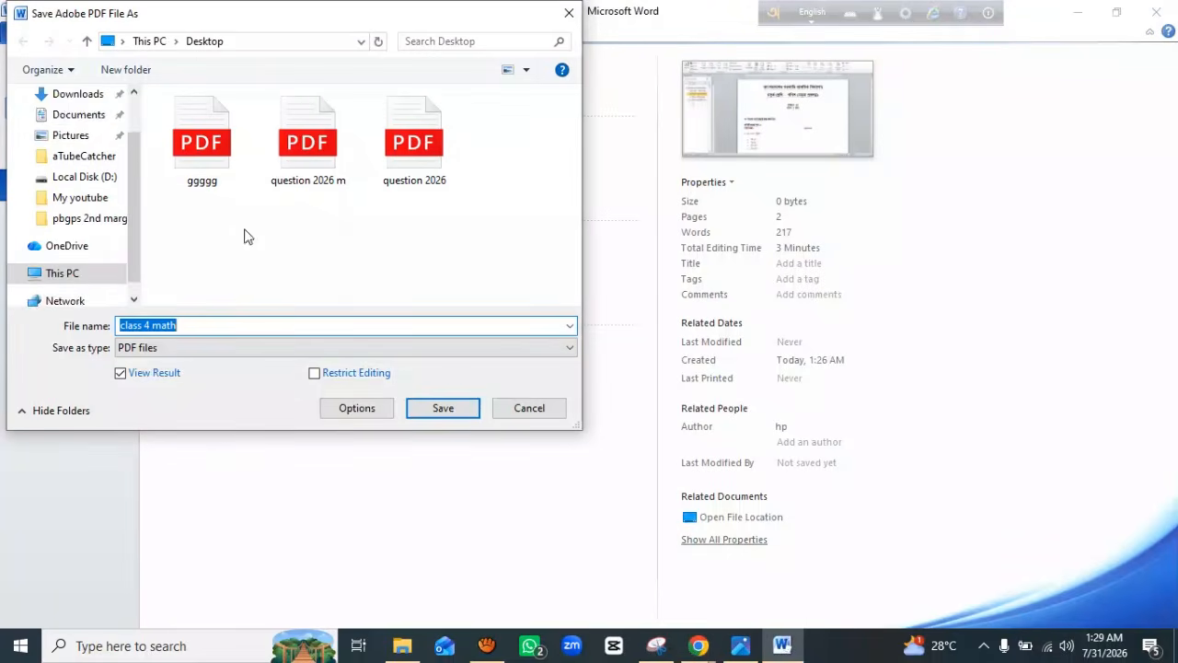
scroll(92, 129, up, 1)
click(94, 131)
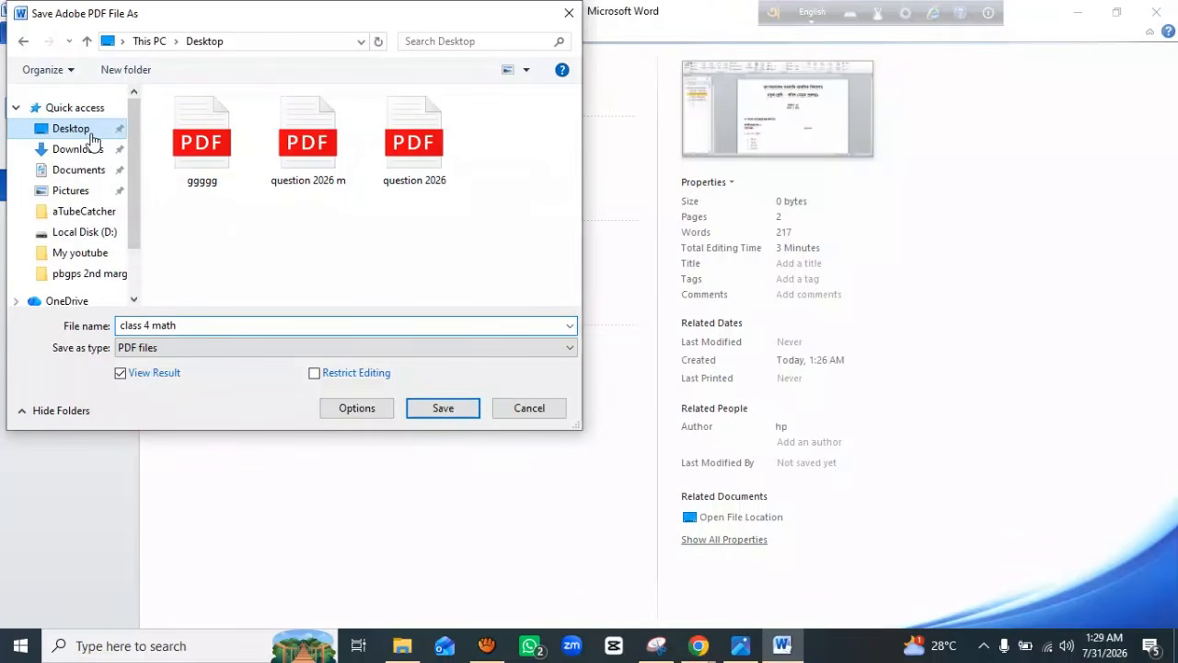
click(436, 411)
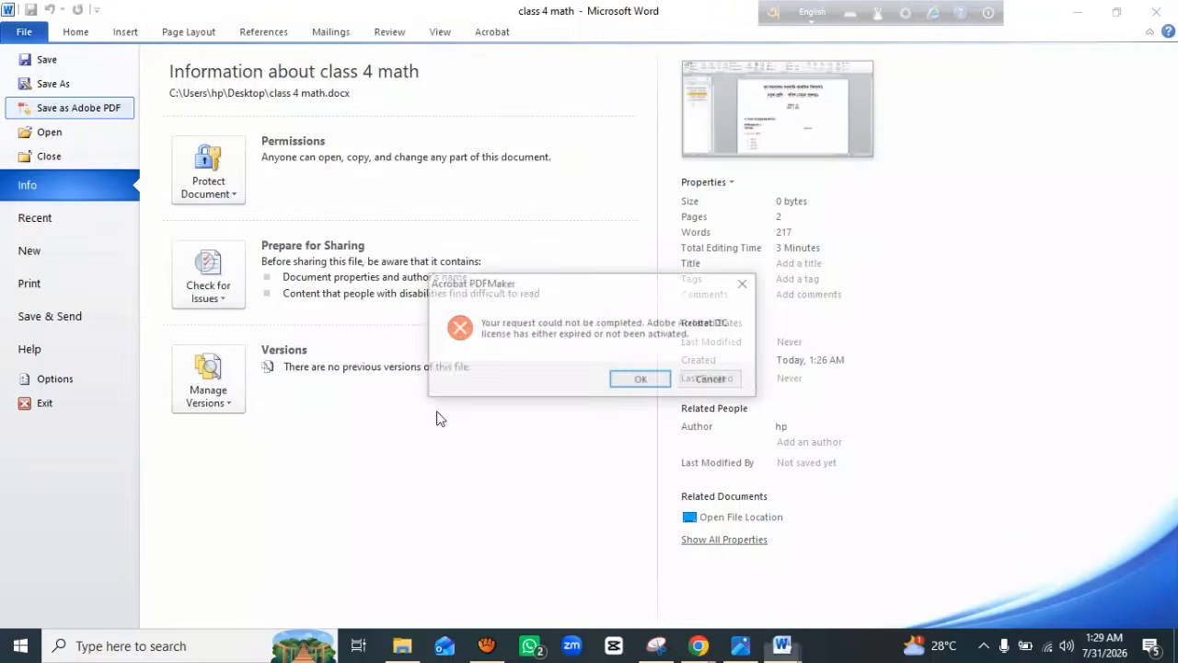
click(641, 380)
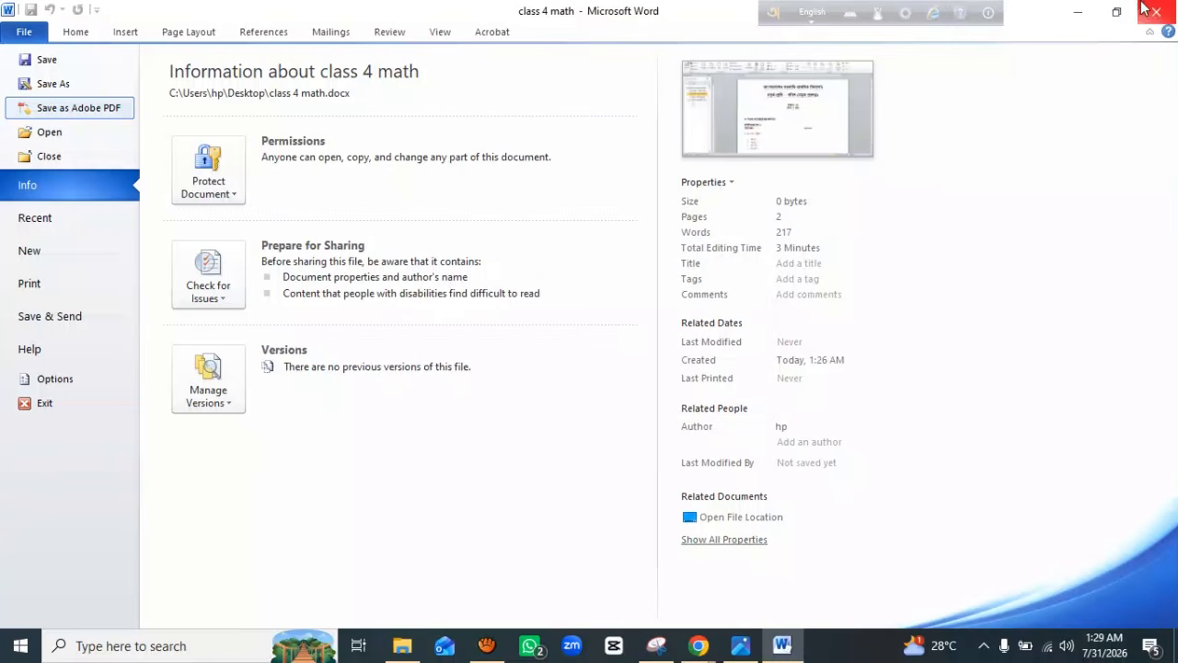
Reopen class 4 math from the desktop and try to export it as an Adobe PDF named class 4 mathhbv on the Desktop.
click(1075, 12)
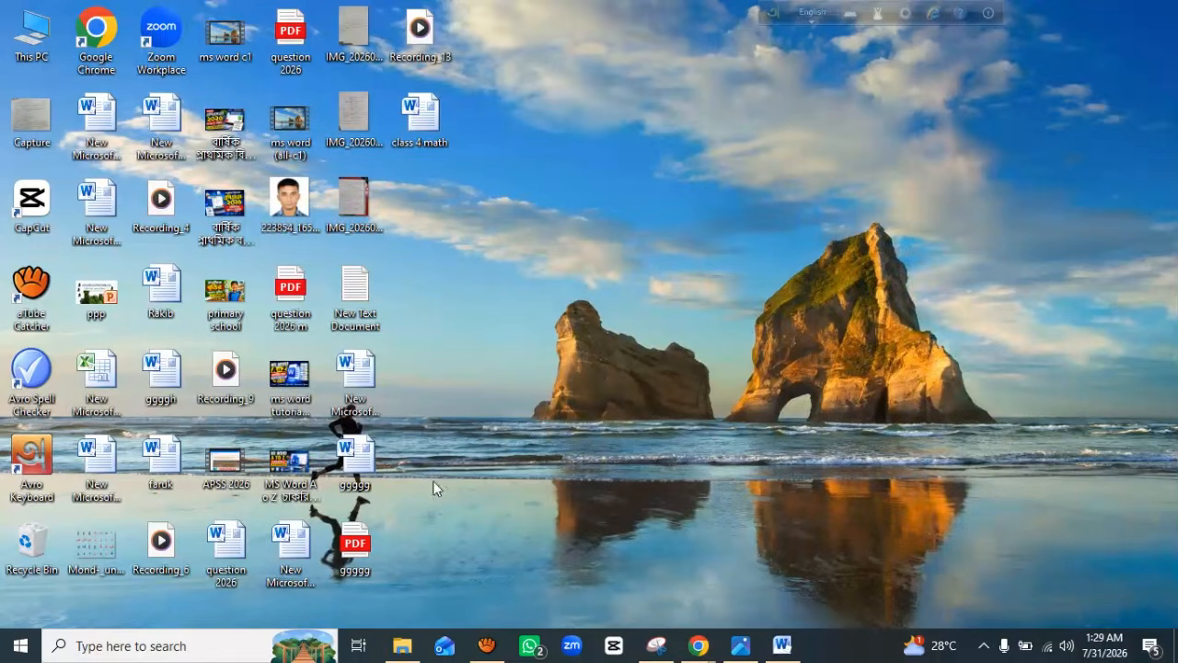
double_click(424, 114)
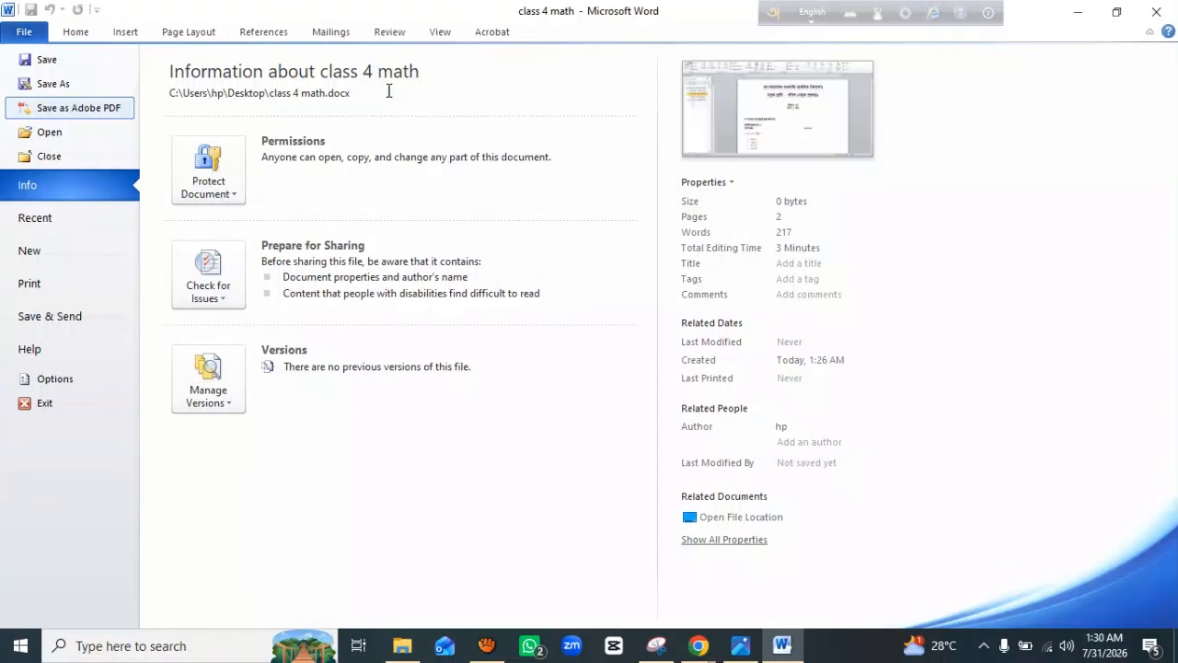
click(74, 112)
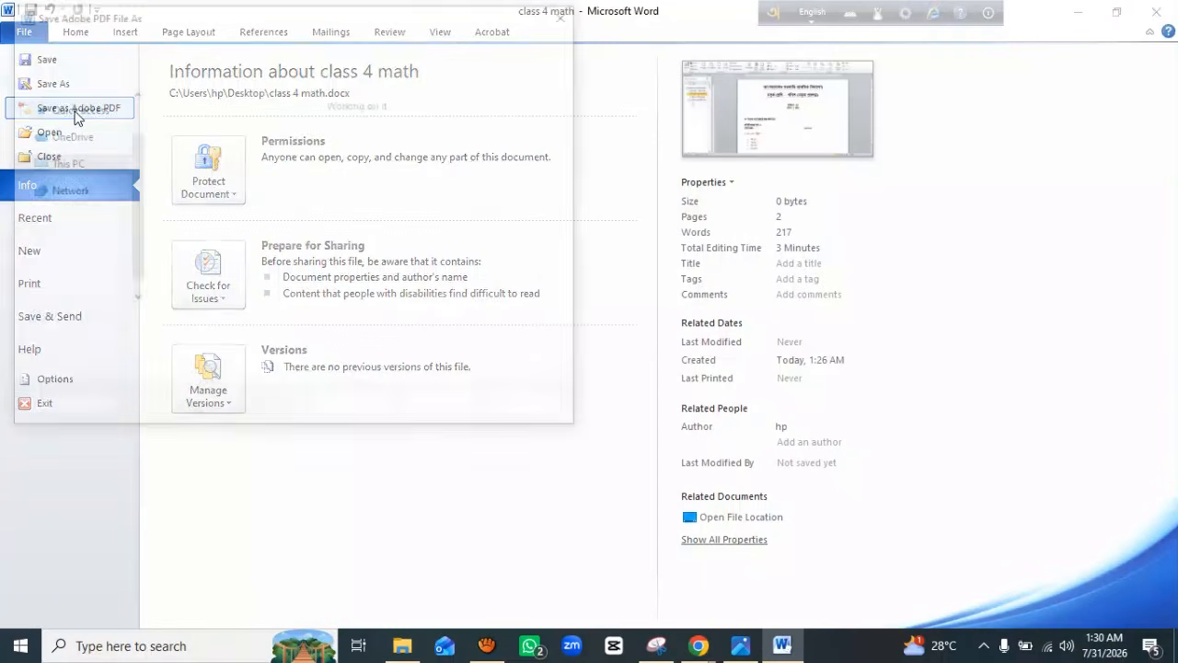
click(210, 333)
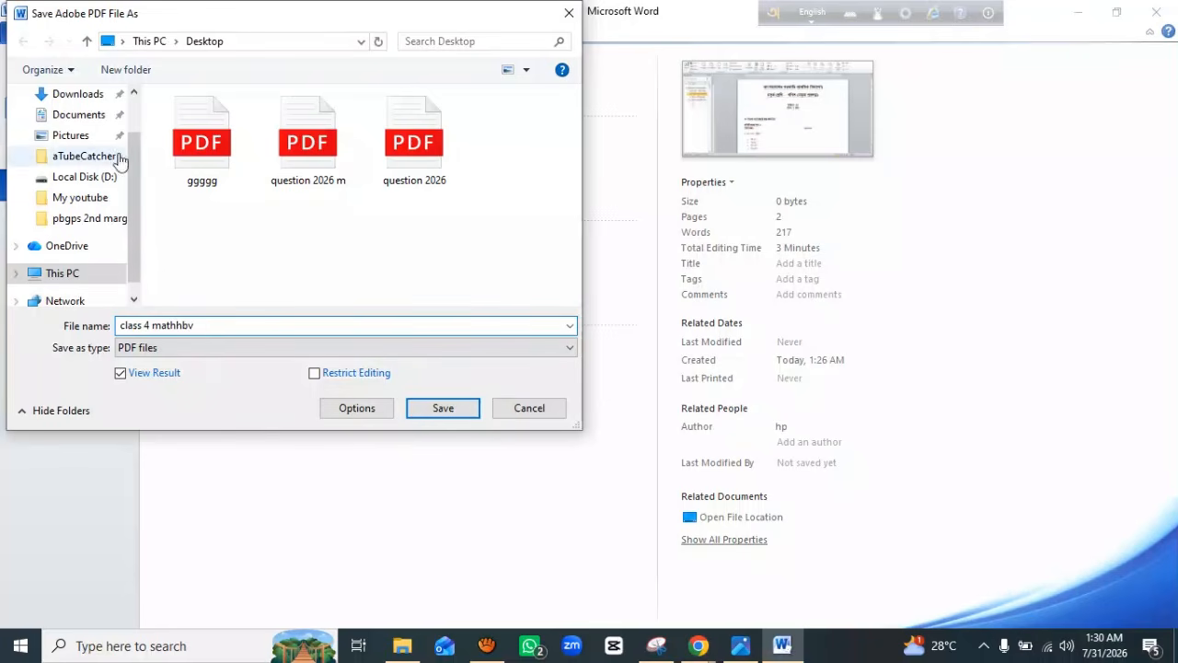
scroll(124, 157, up, 1)
click(92, 128)
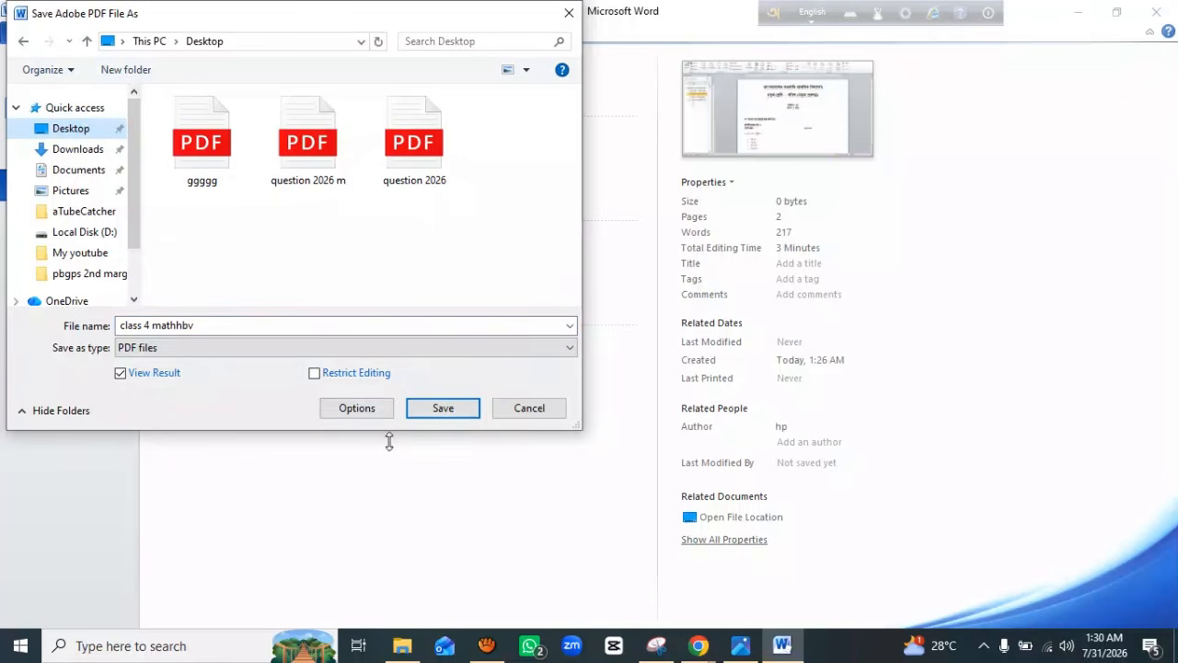
click(443, 408)
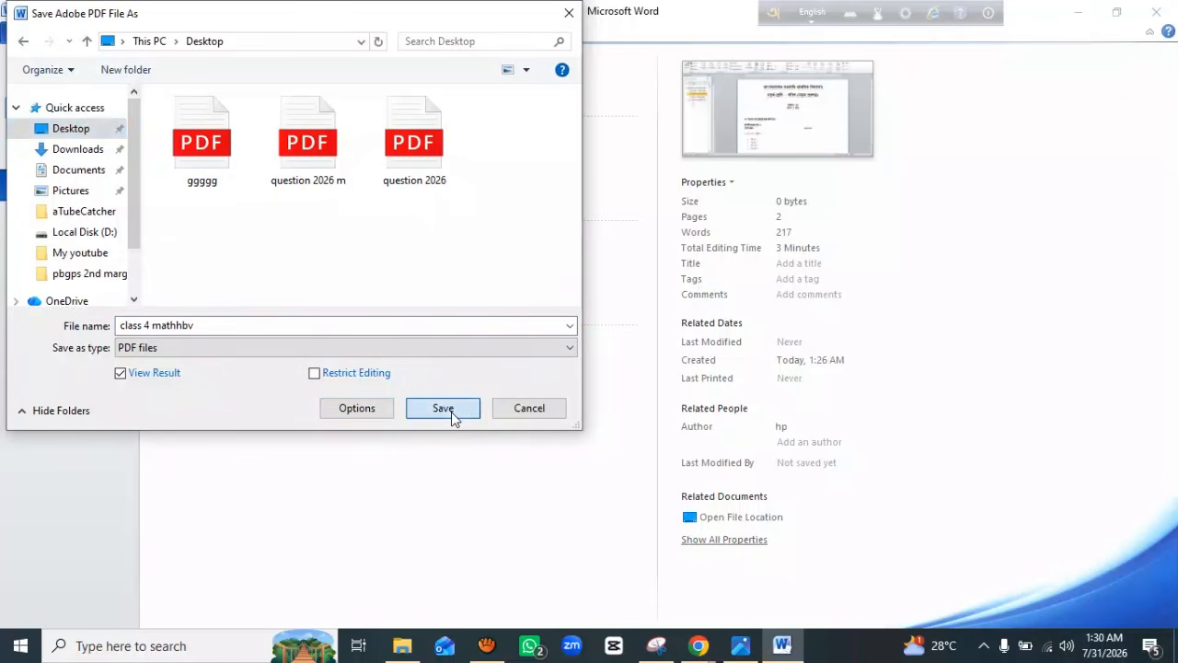
click(641, 381)
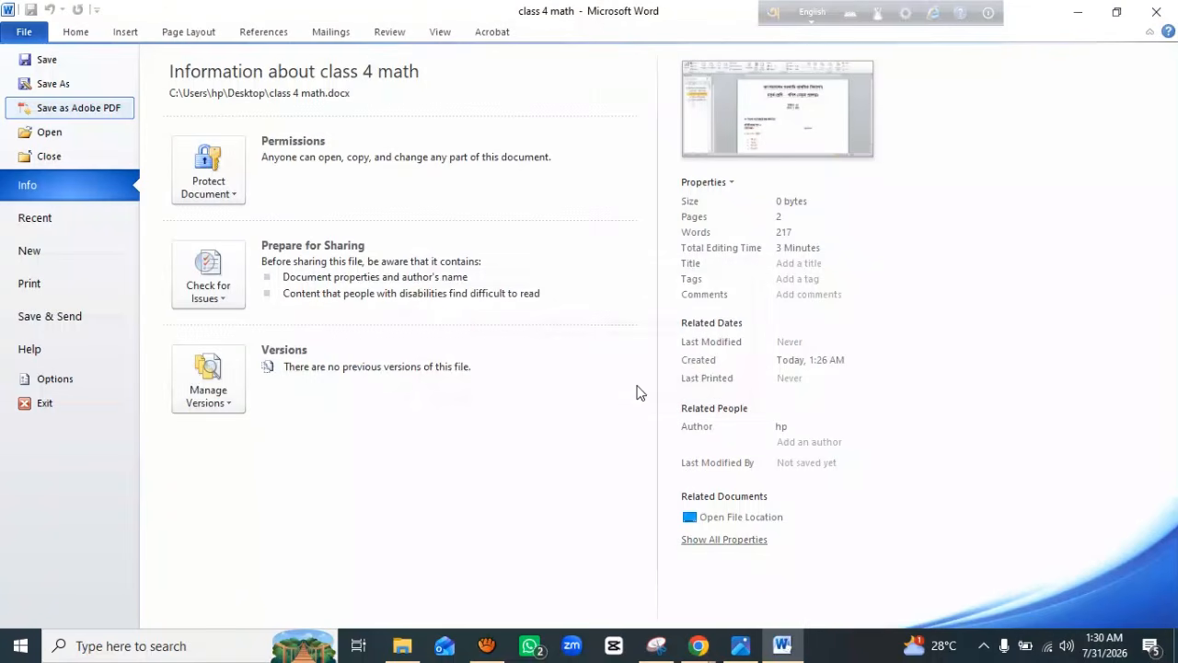
click(782, 645)
click(782, 645)
click(81, 32)
click(649, 313)
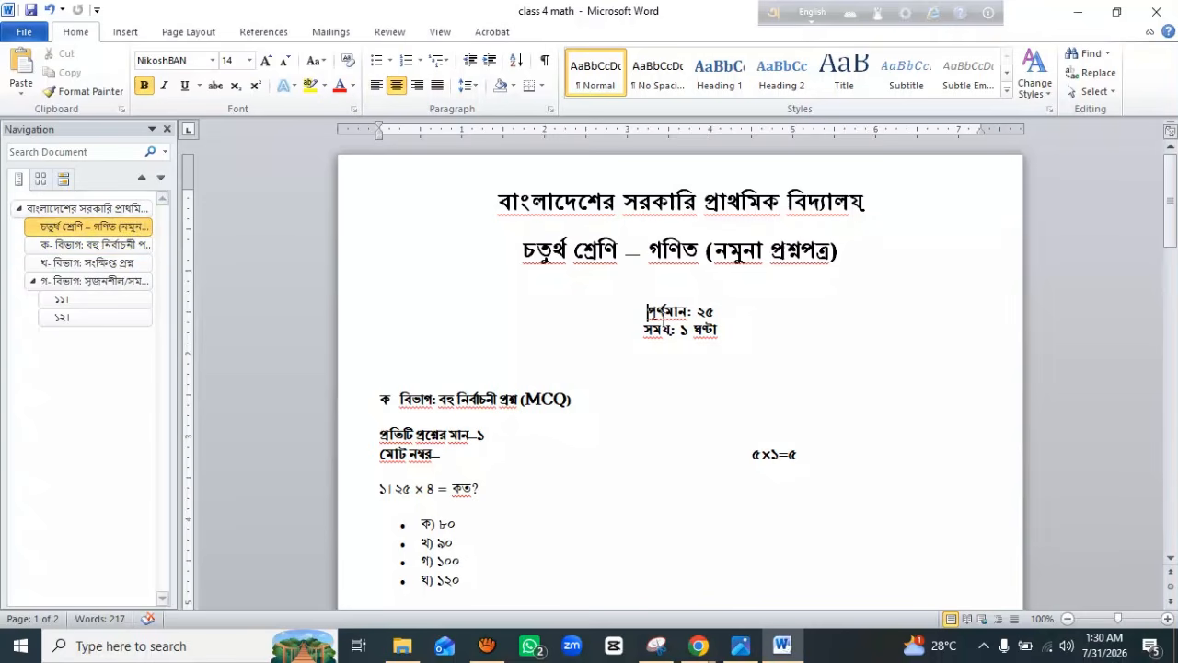
Open the print settings and preview for the question paper, keeping one copy.
click(28, 33)
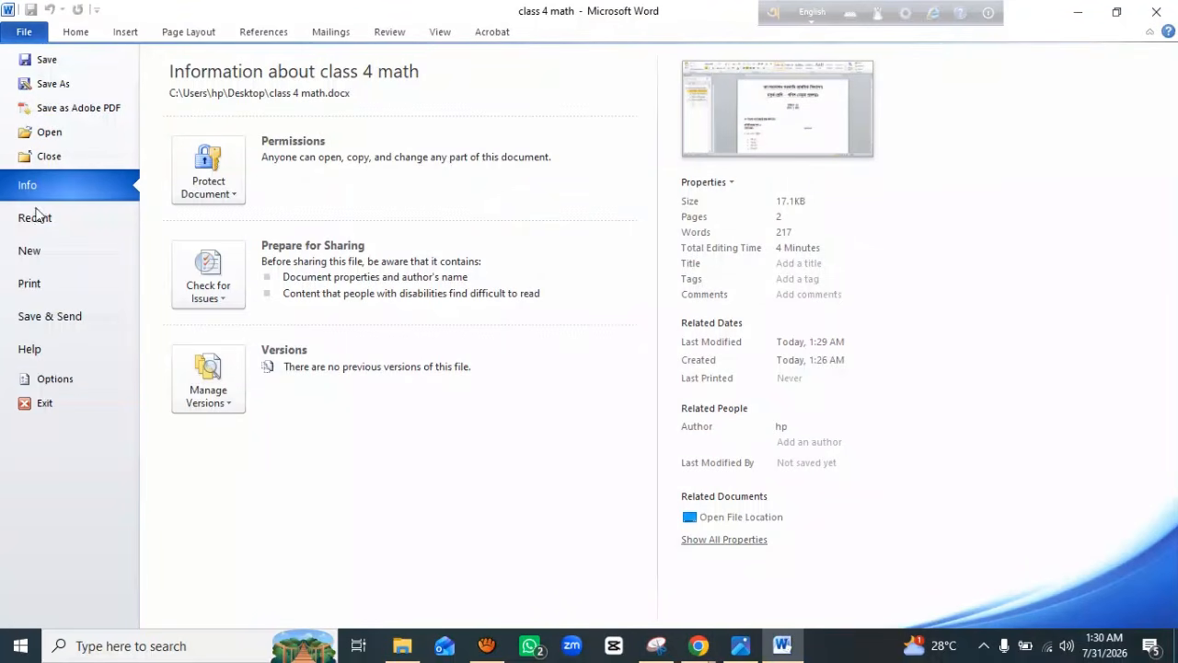
click(59, 293)
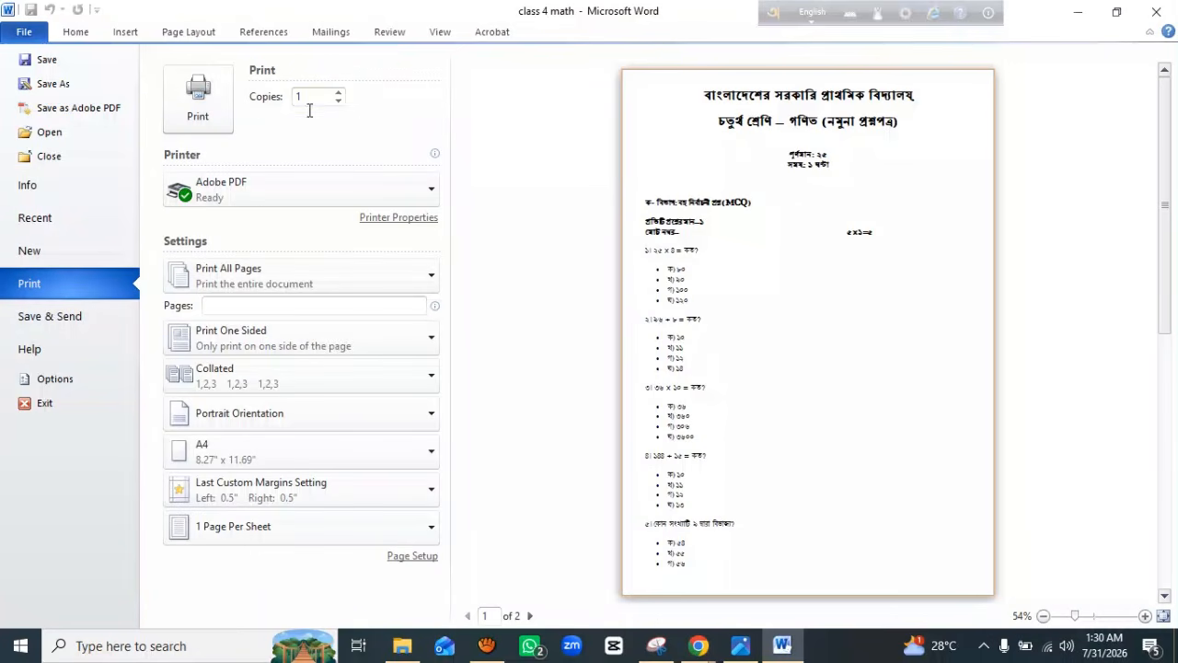
click(339, 92)
click(748, 301)
Switch the print range to the current page and back to all pages.
click(385, 285)
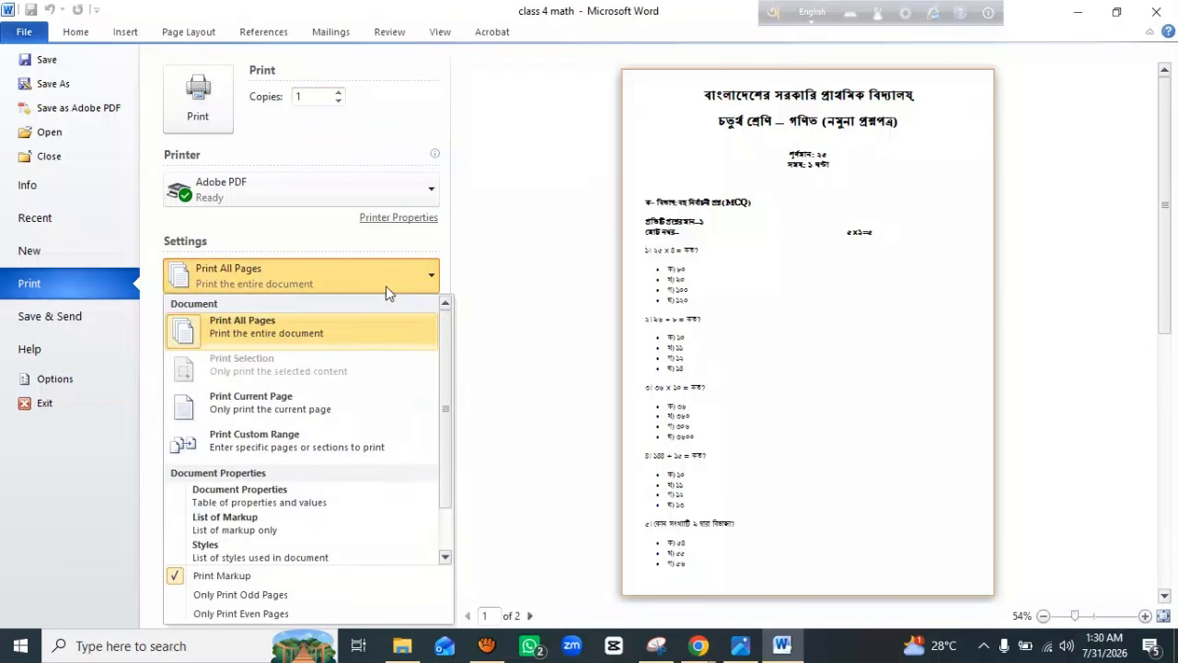
click(278, 407)
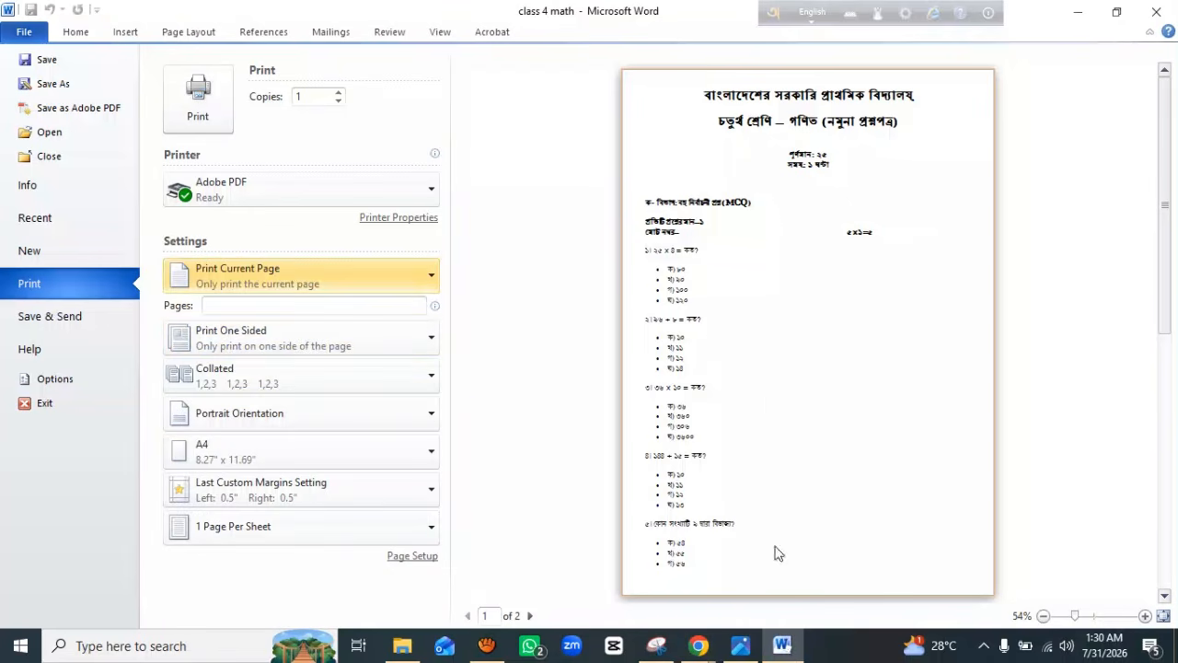
click(345, 285)
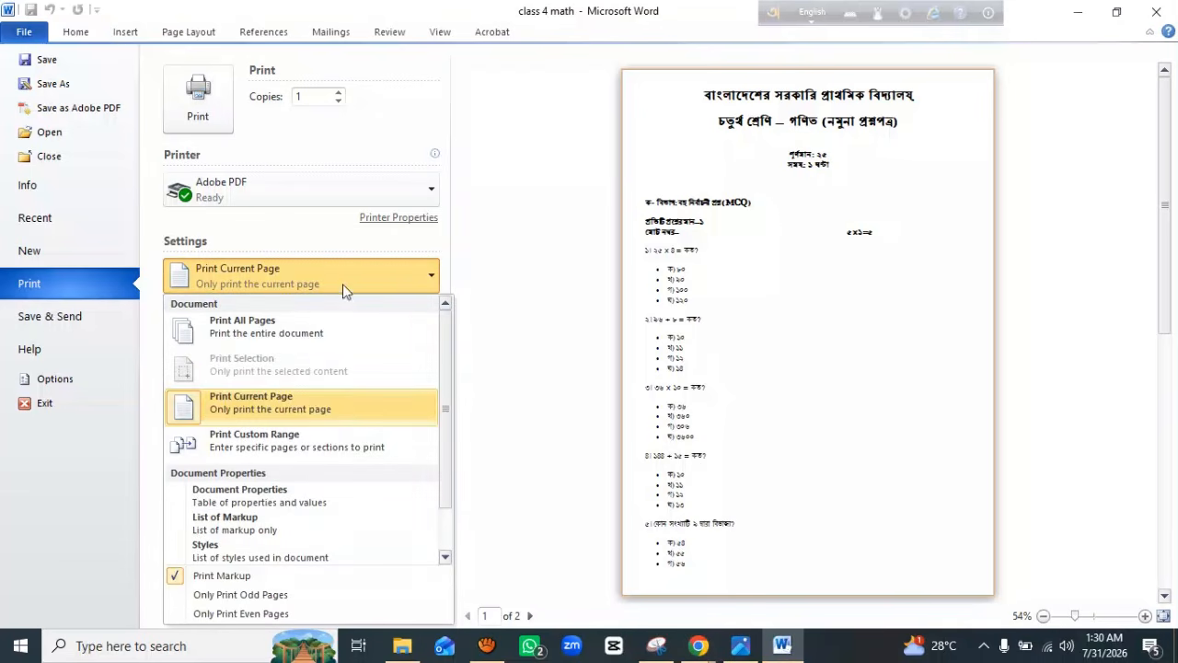
click(296, 334)
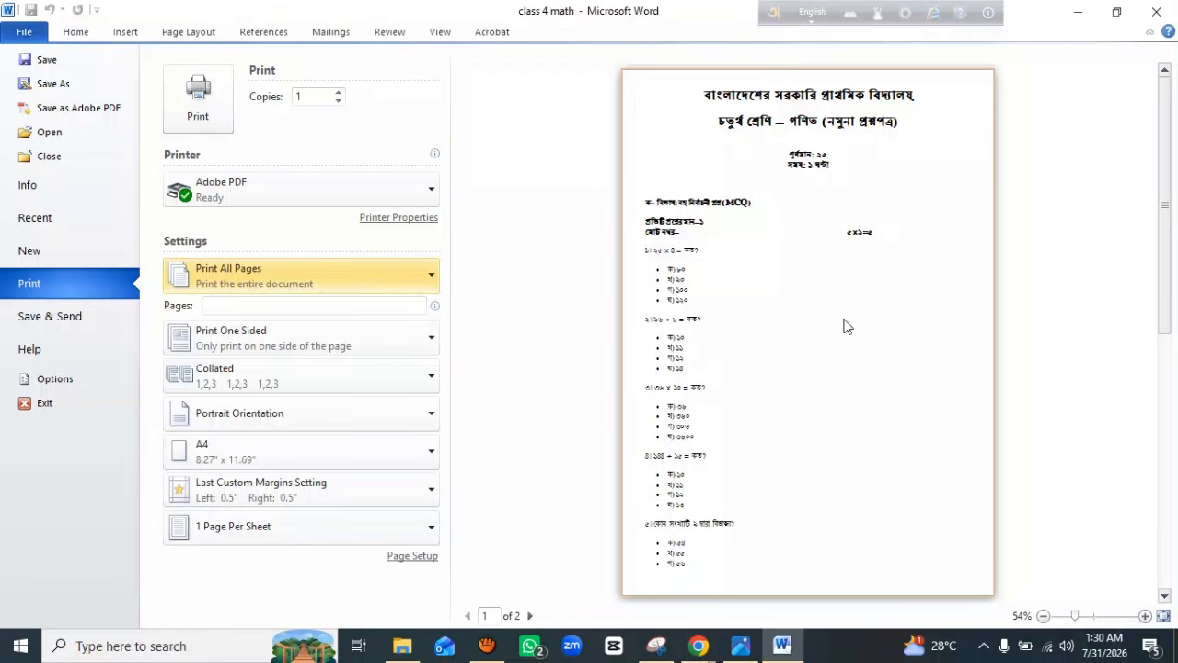
Check both pages in the print preview and try to print only page 2 with the Adobe PDF printer.
scroll(778, 357, down, 1)
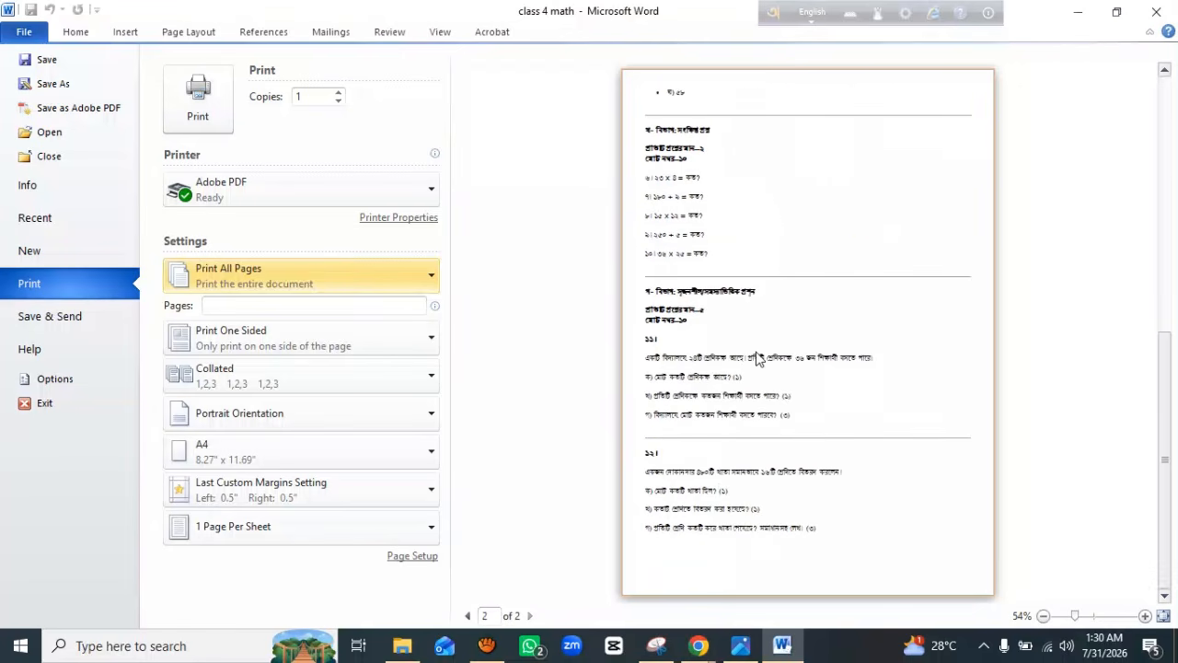
scroll(749, 488, up, 1)
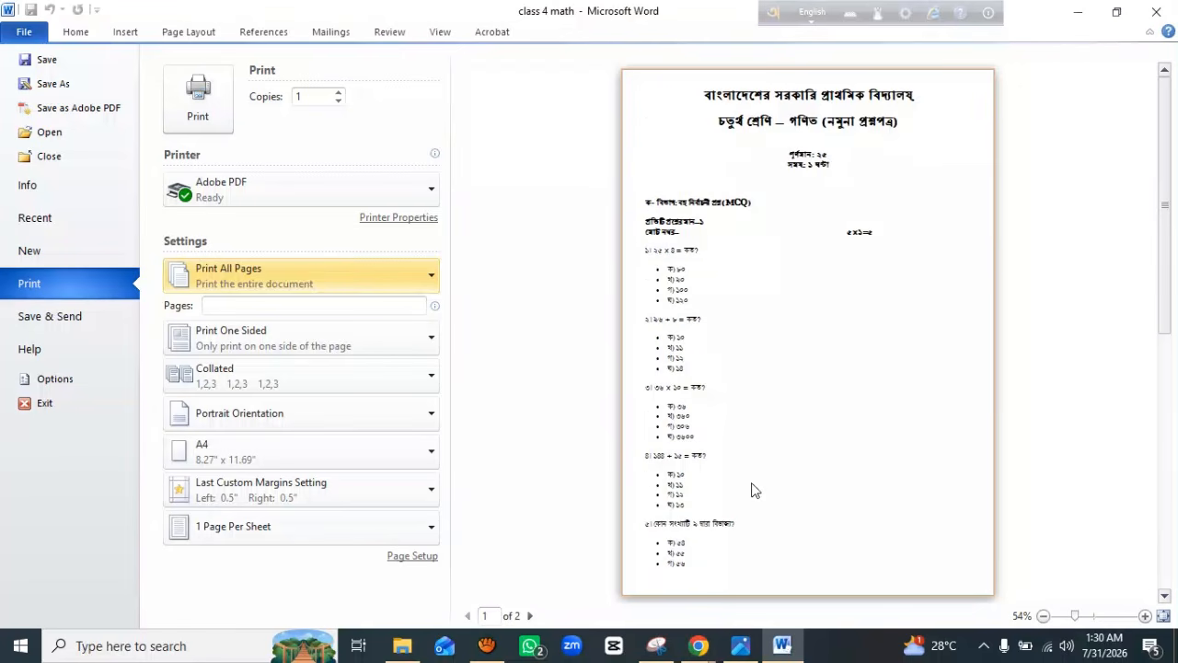
scroll(770, 374, down, 1)
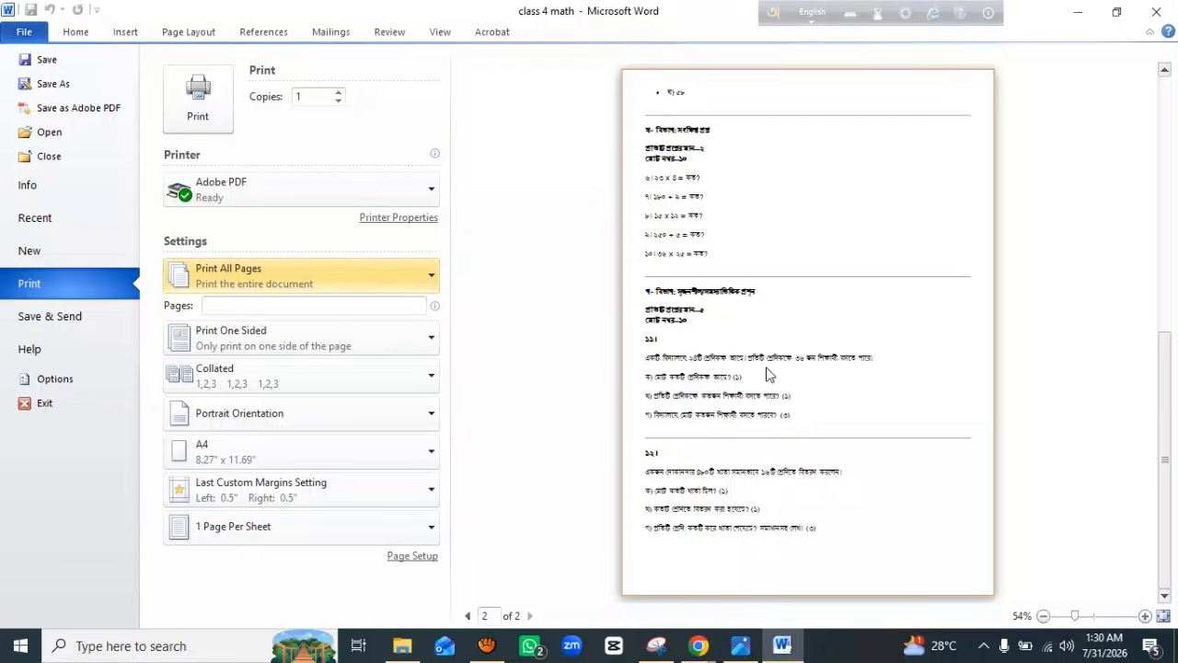
click(303, 276)
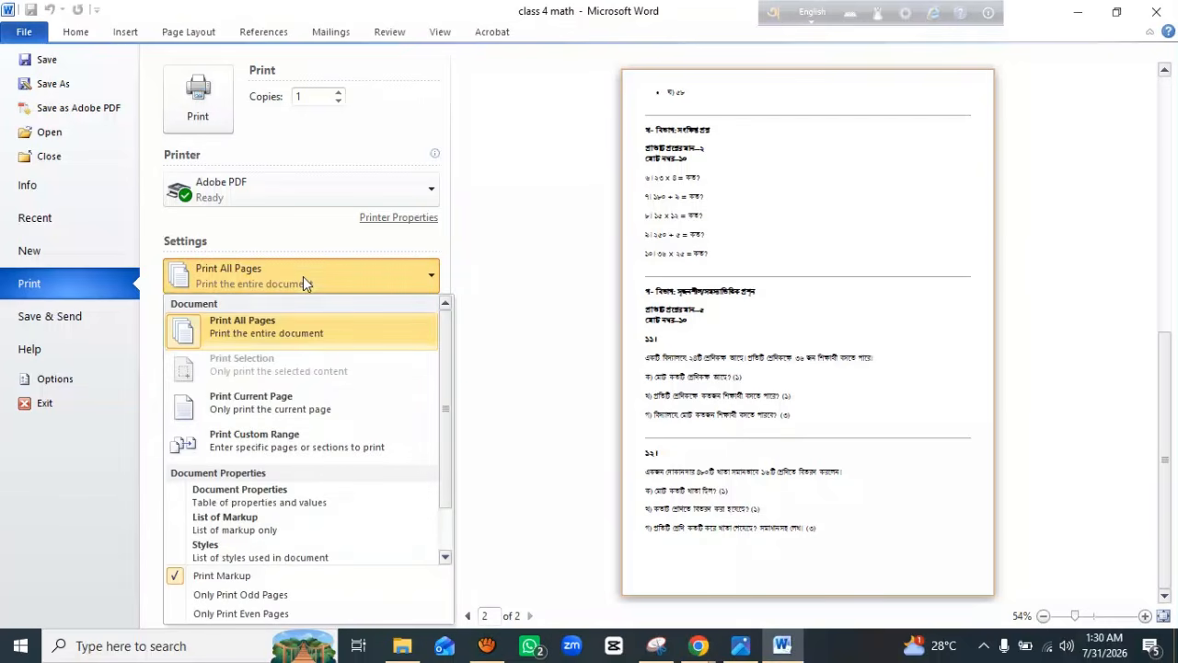
click(265, 400)
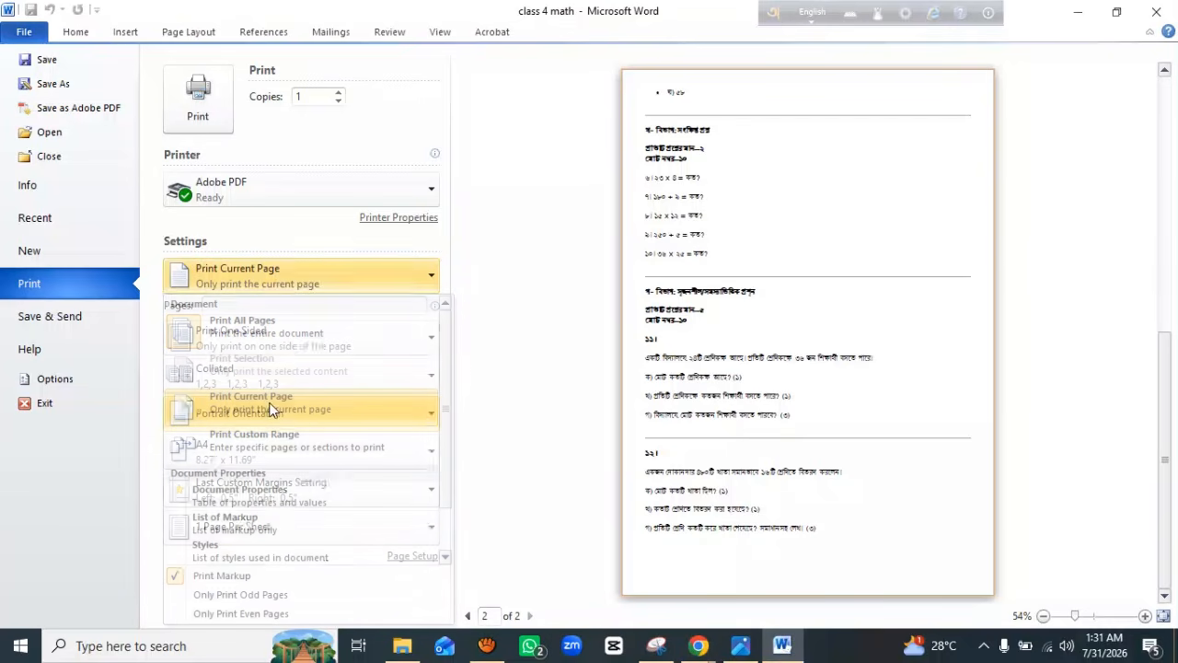
click(221, 114)
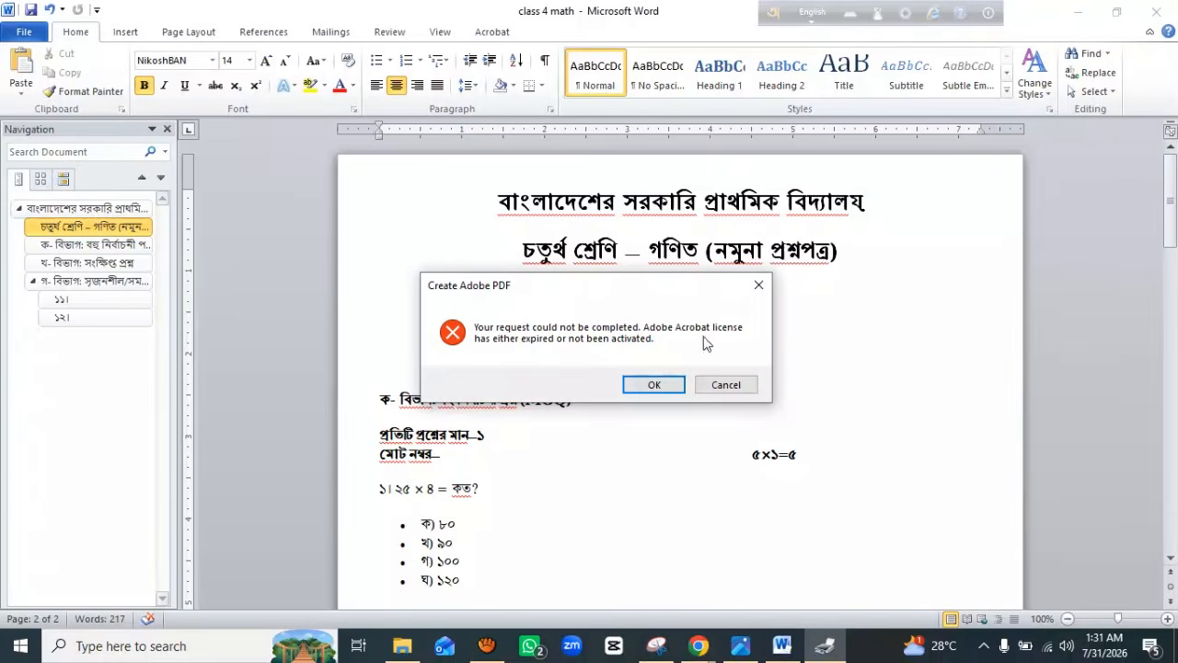
click(744, 387)
click(759, 285)
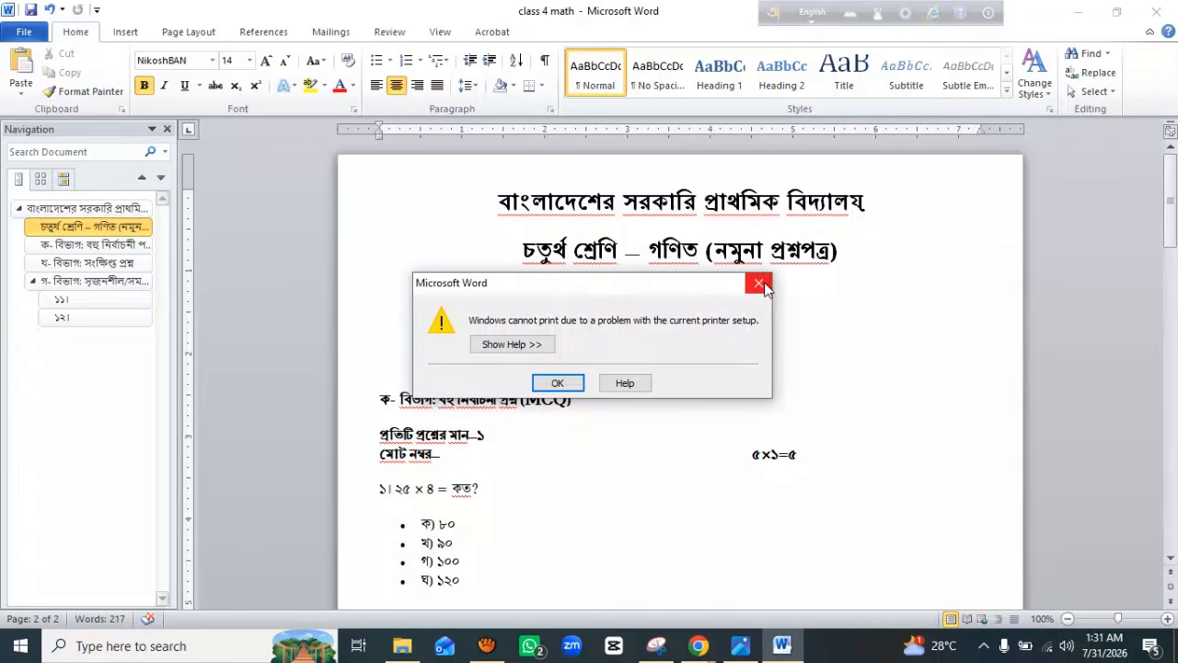
click(763, 285)
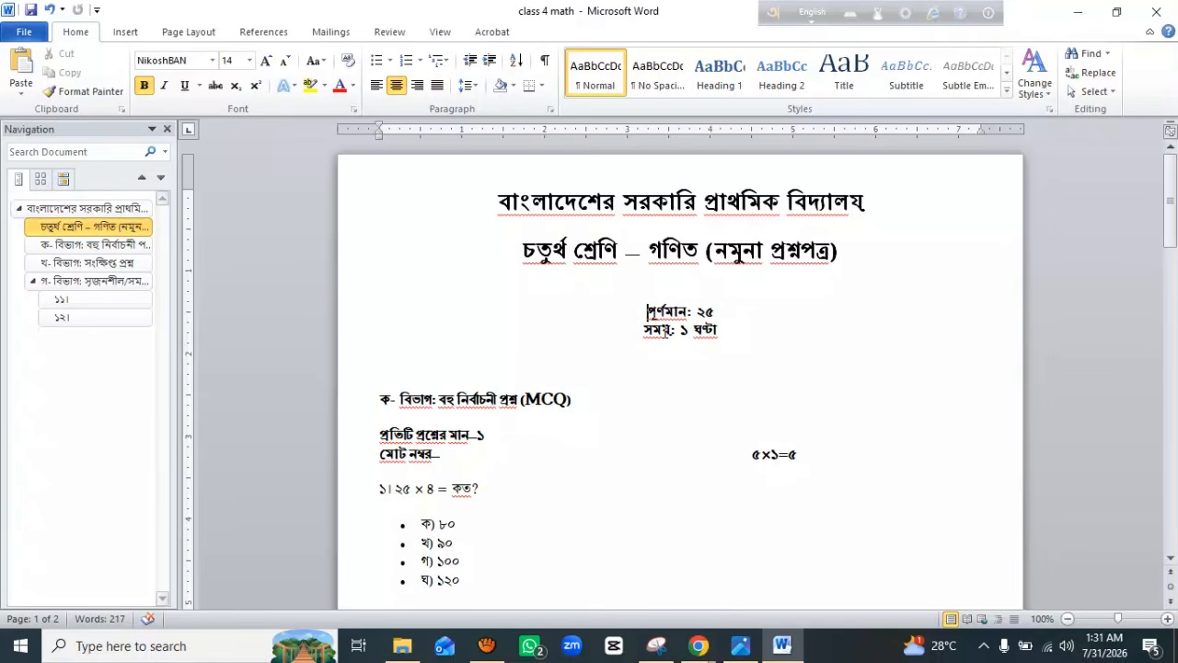
scroll(666, 331, down, 8)
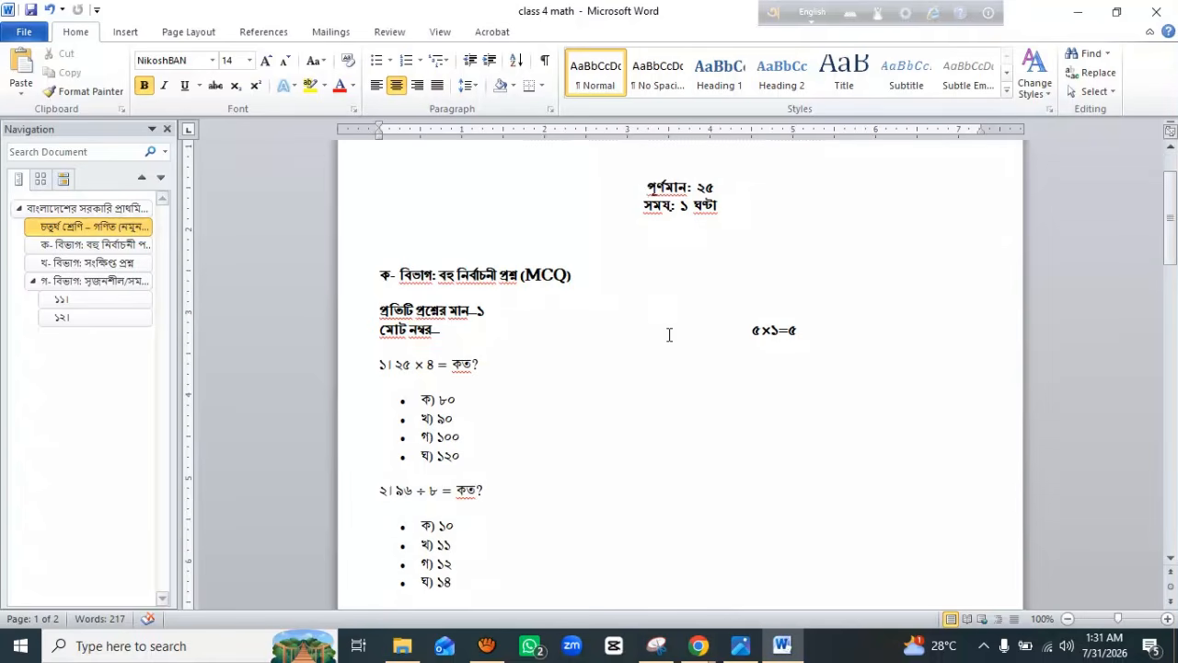
scroll(595, 349, down, 20)
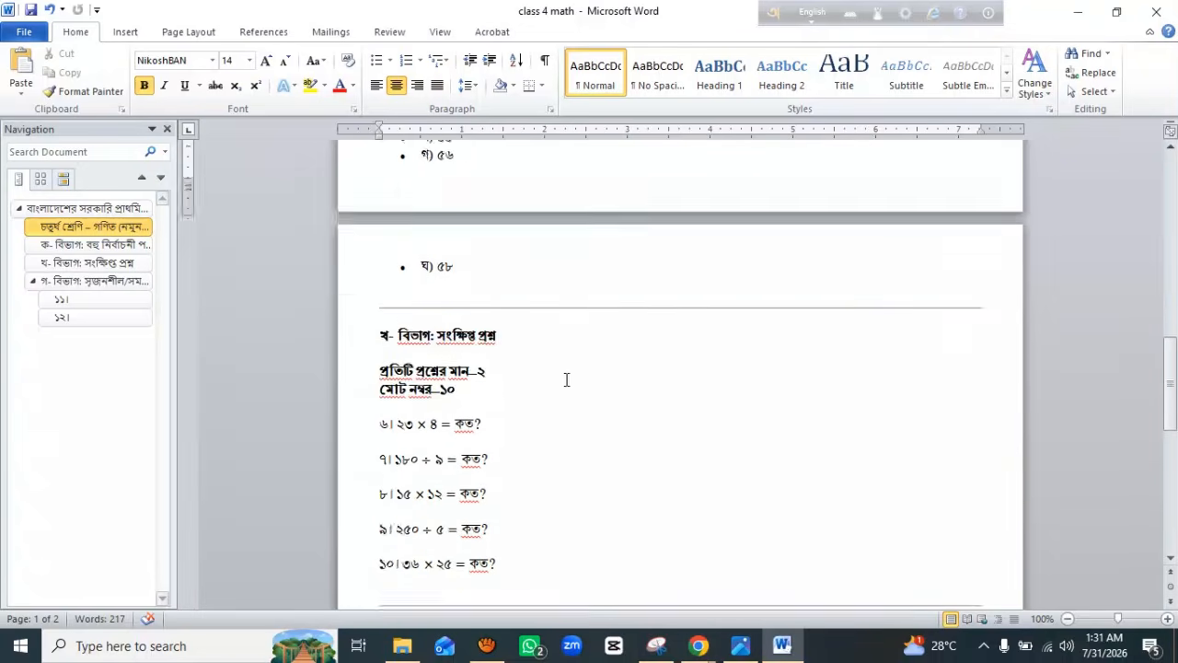
scroll(567, 345, up, 15)
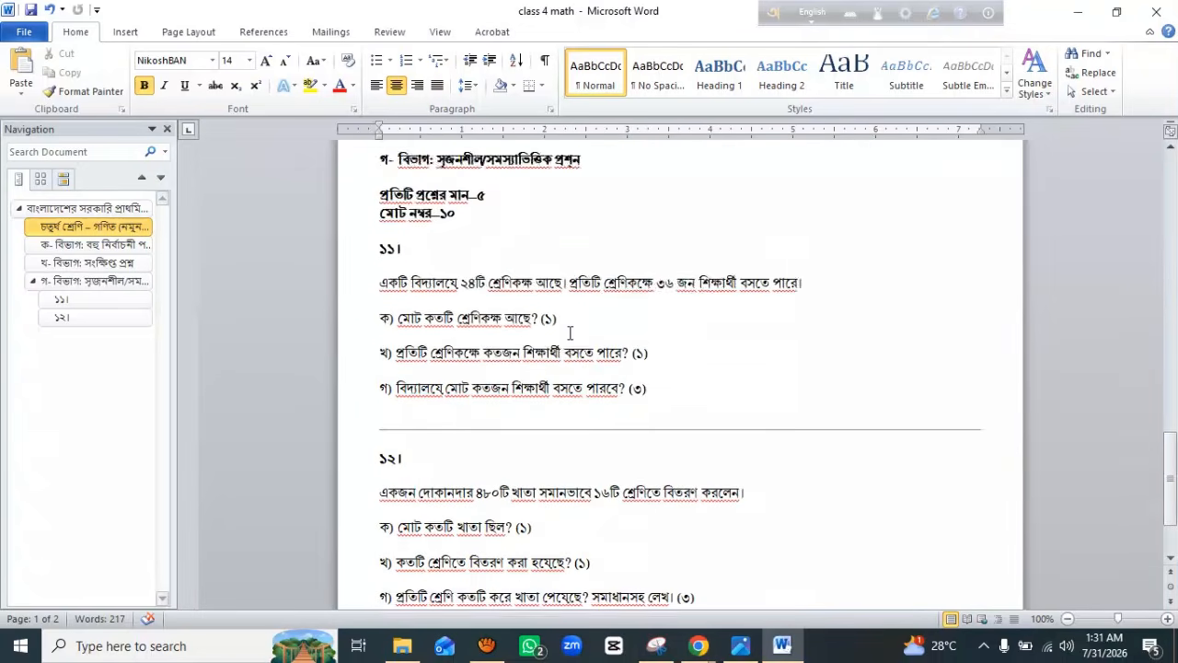